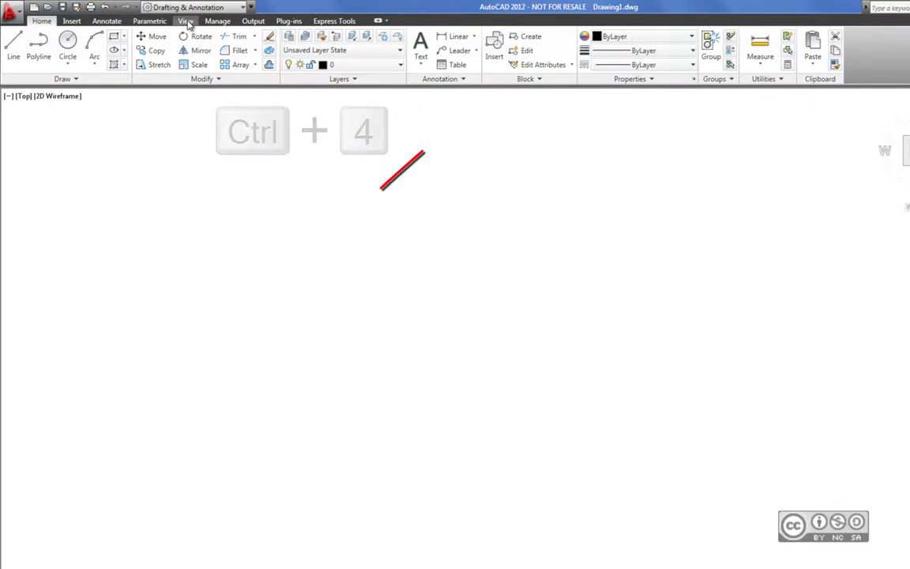
- Show the Sheet Set Manager palette from the View tab and expand its Open... menu
click(187, 21)
click(531, 52)
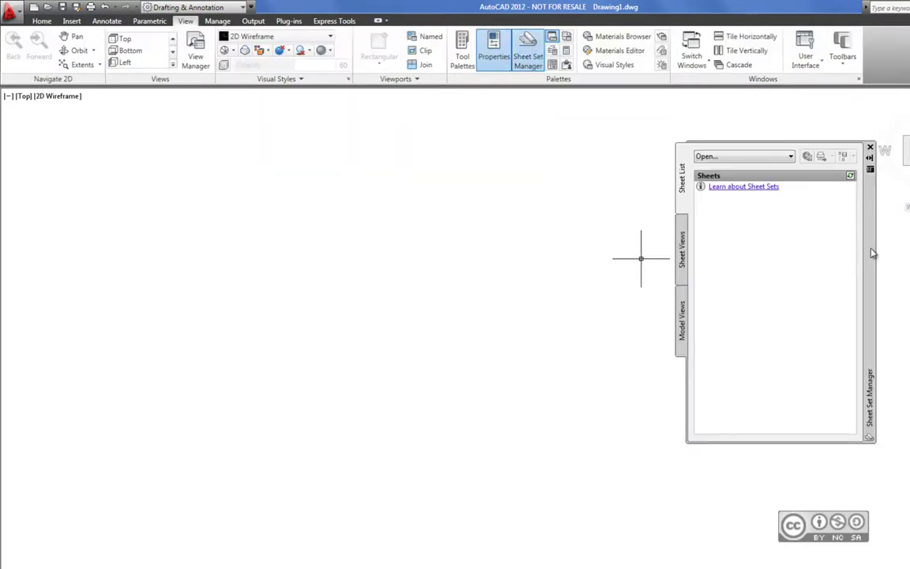
drag(873, 252, 869, 253)
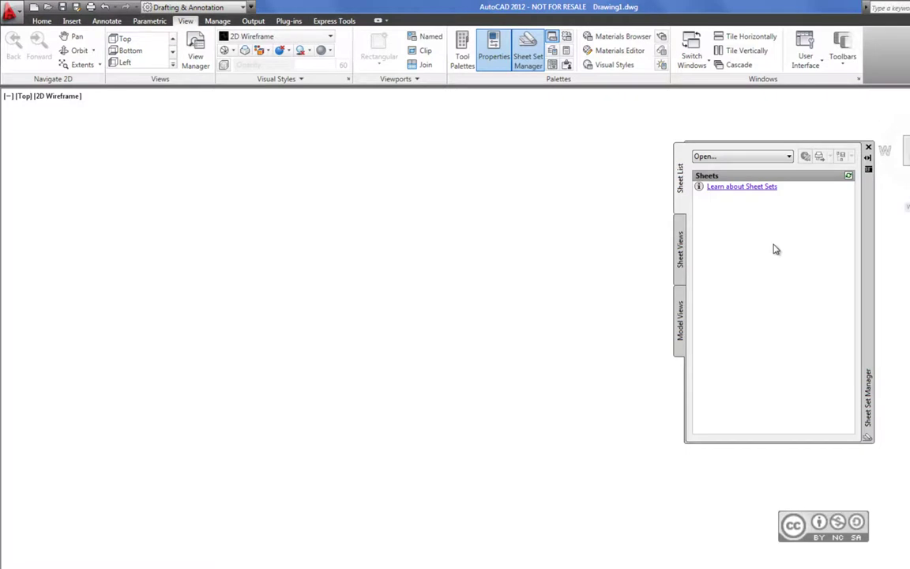
click(764, 157)
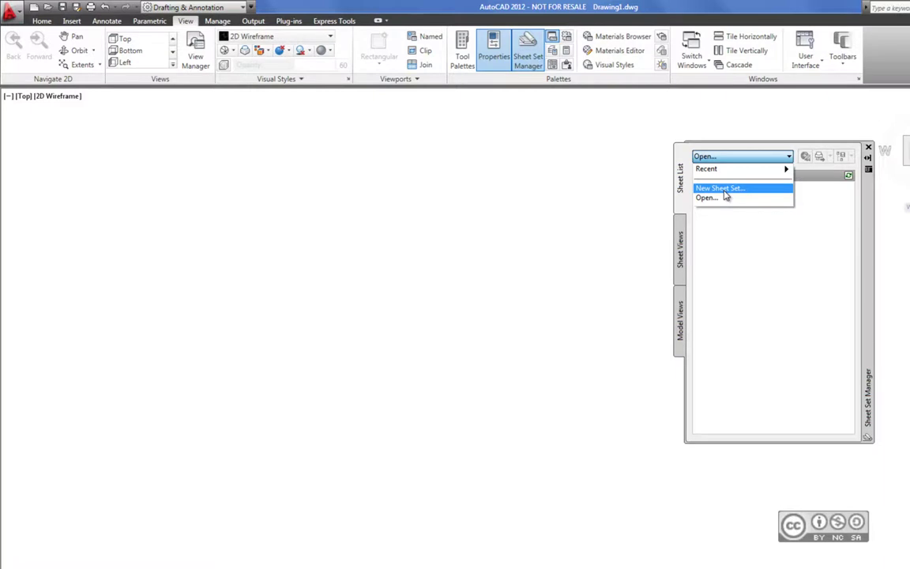
- Open the sheet set Projekt Mall.dst from the ProjektMall folder
click(721, 199)
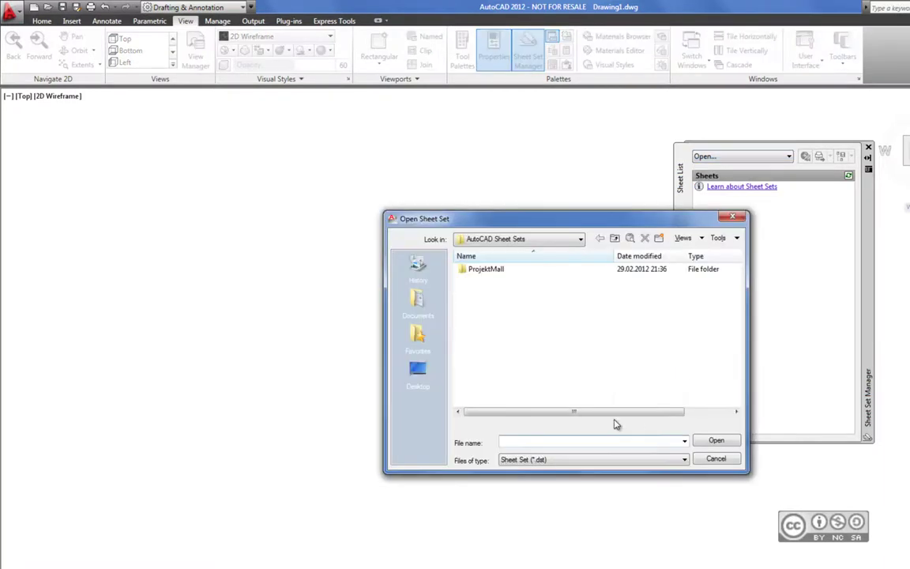
click(550, 239)
click(493, 322)
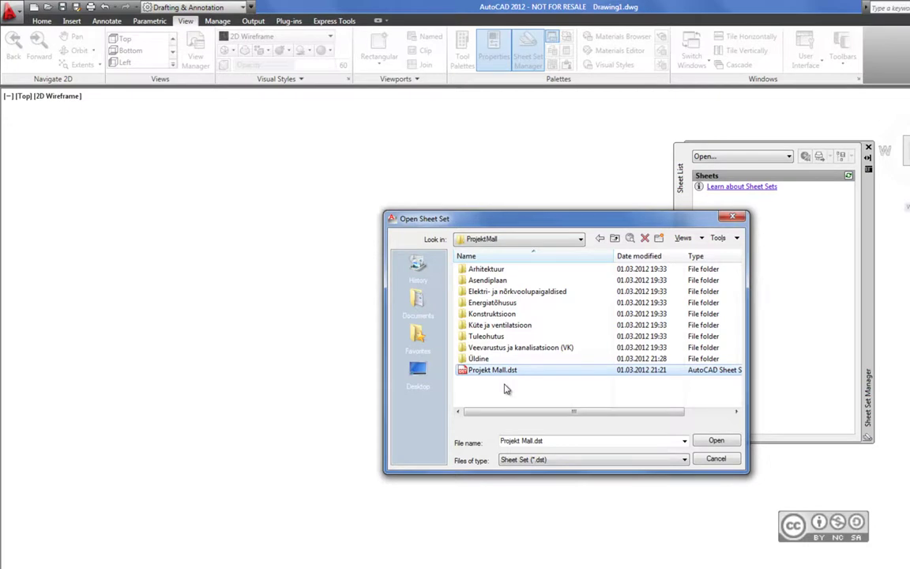
key(Return)
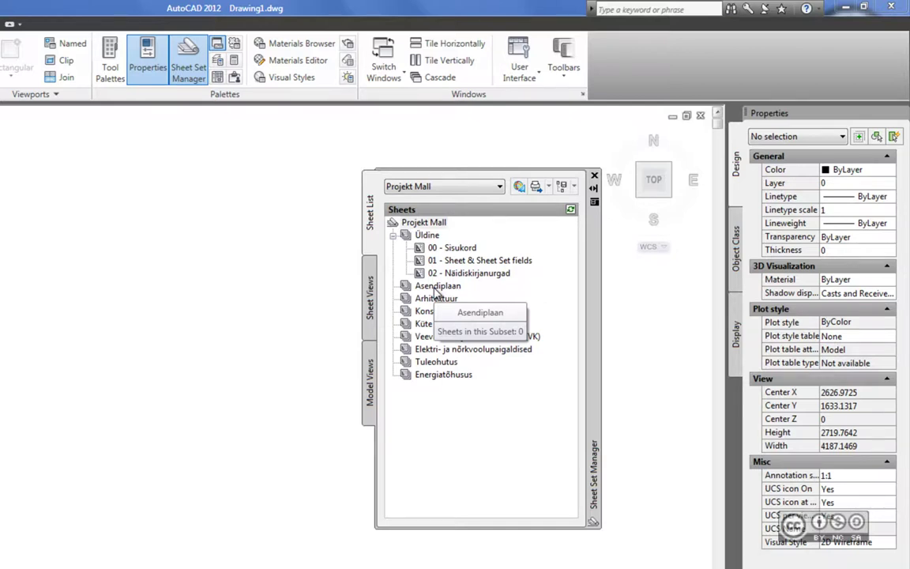
click(477, 305)
click(494, 315)
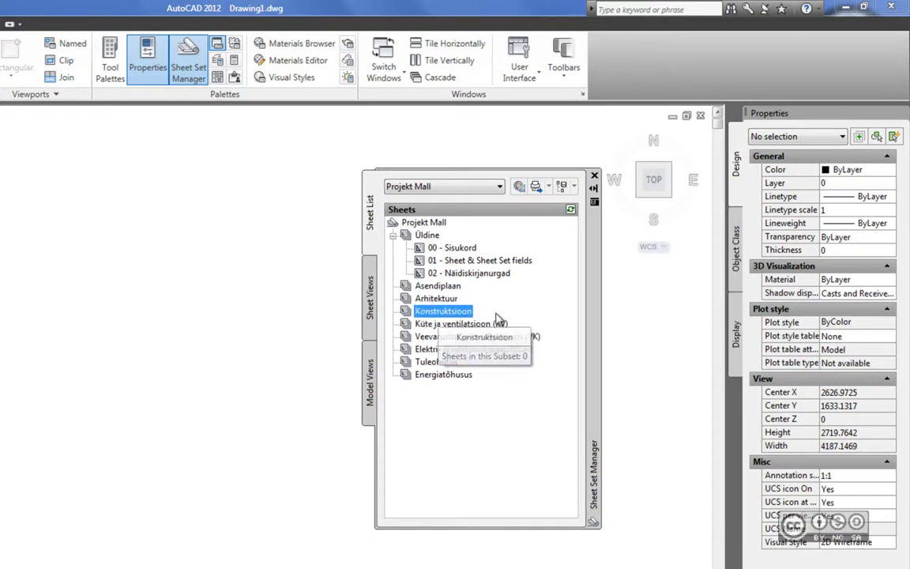
click(442, 324)
click(433, 338)
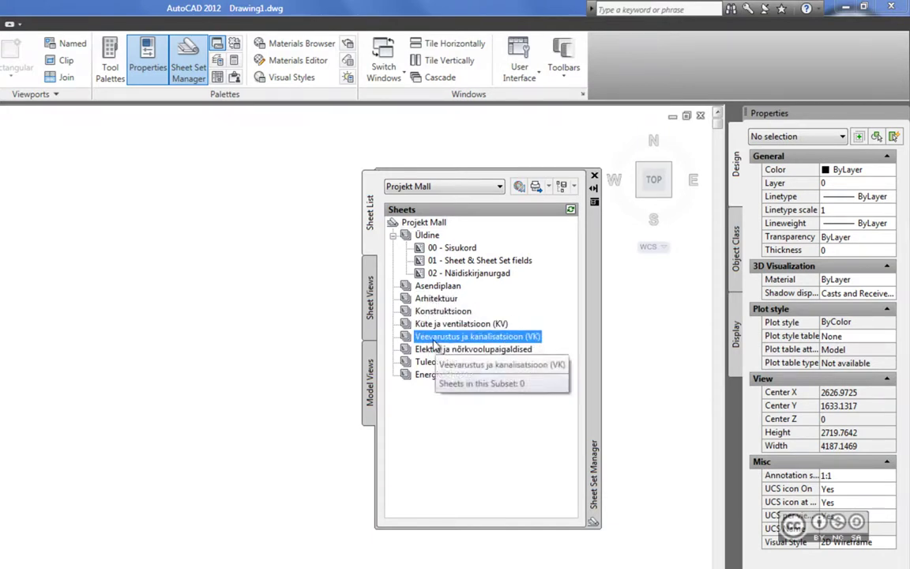
click(447, 350)
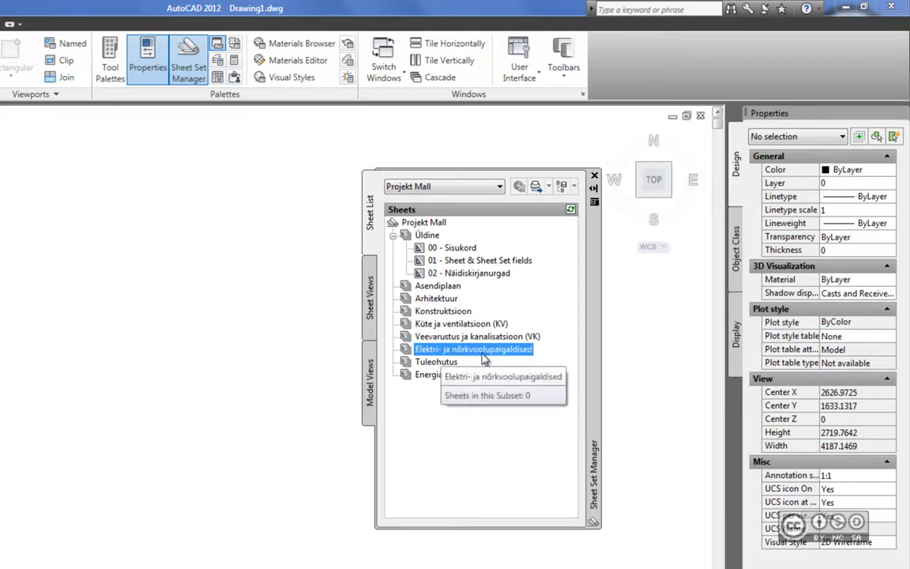
click(447, 362)
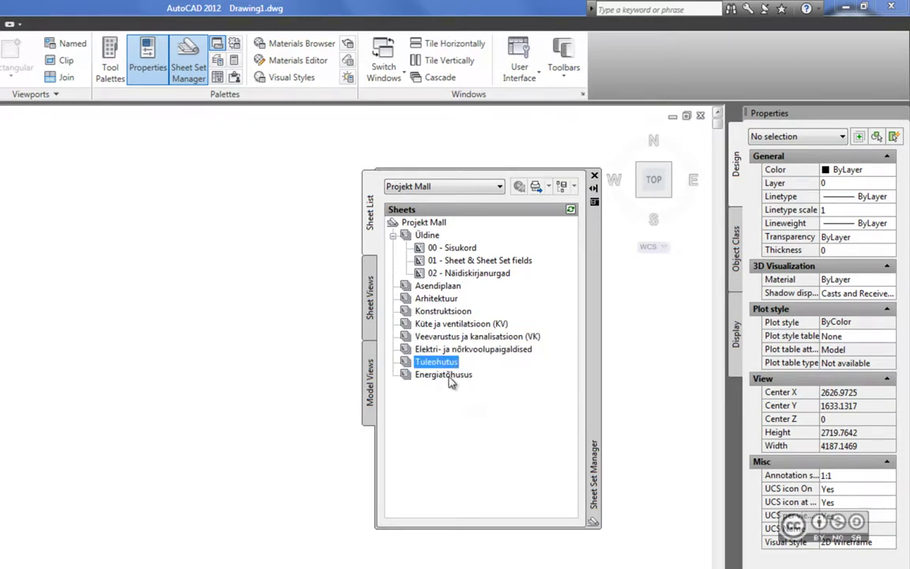
click(462, 375)
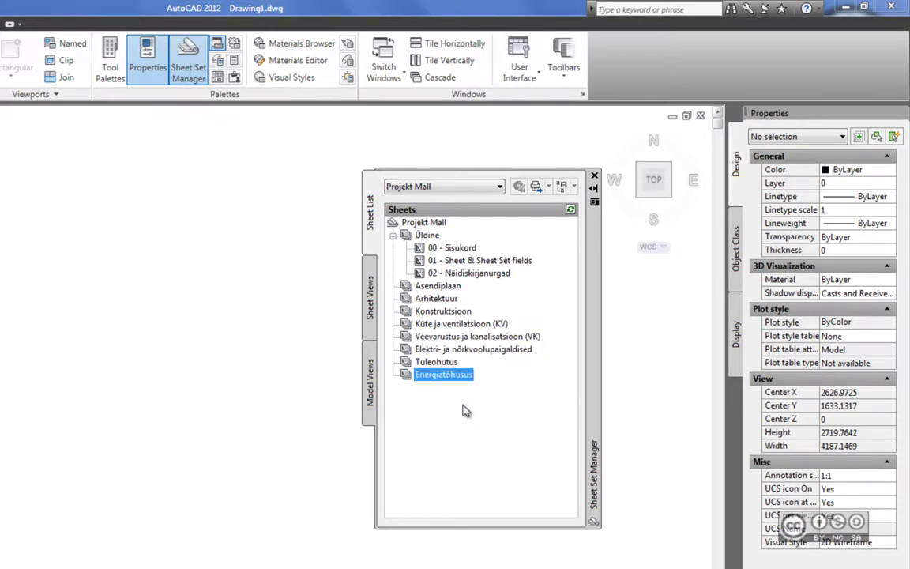
click(427, 235)
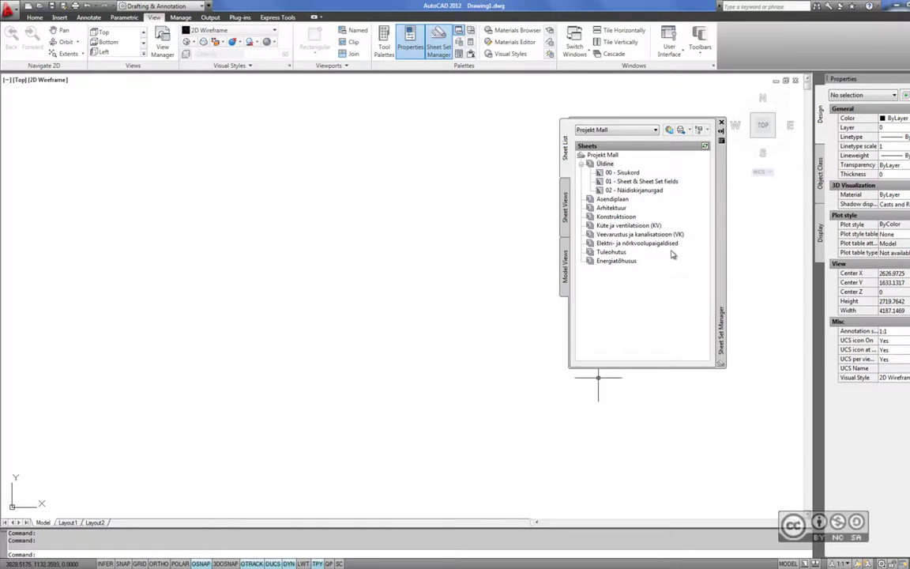
- Open the 01 - Sheet & Sheet Set fields sheet and pan to inspect its field values
click(637, 181)
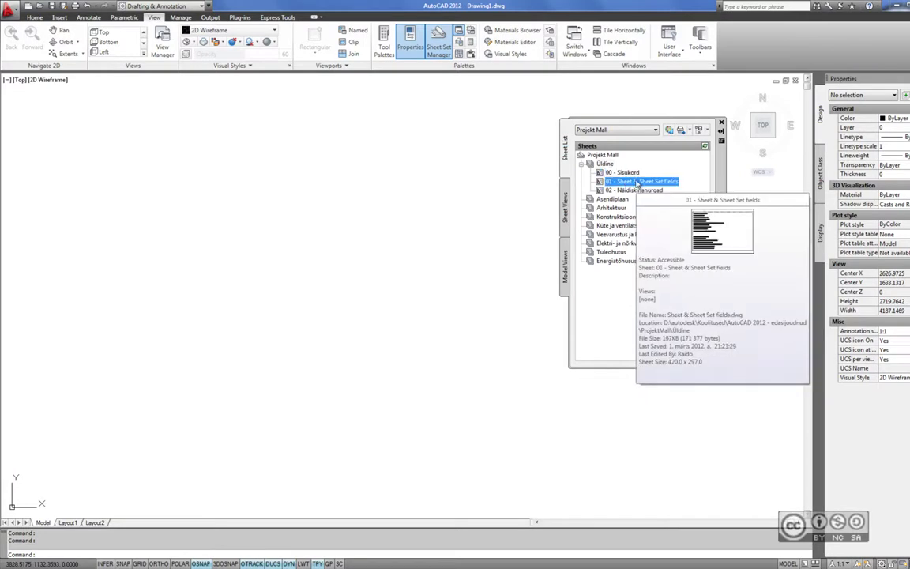
double_click(636, 182)
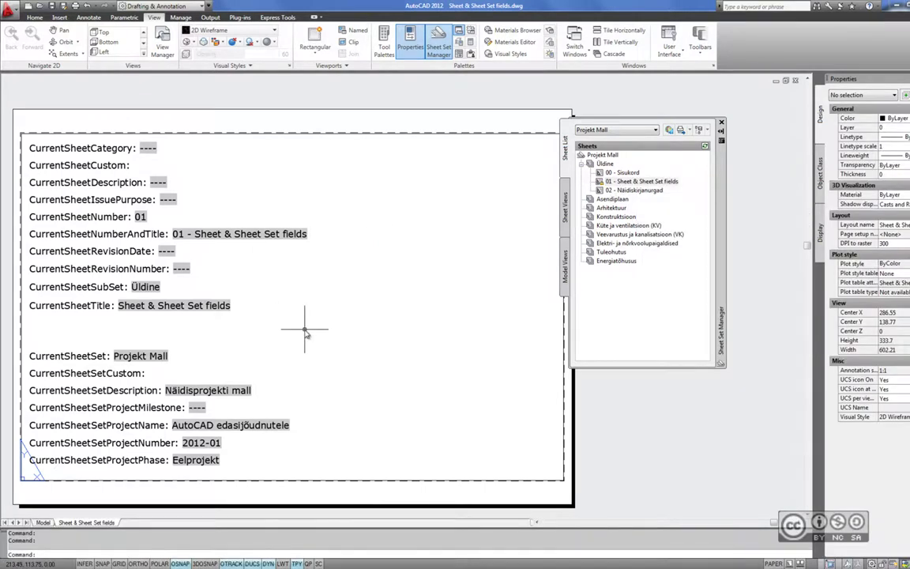
middle_drag(305, 332, 316, 318)
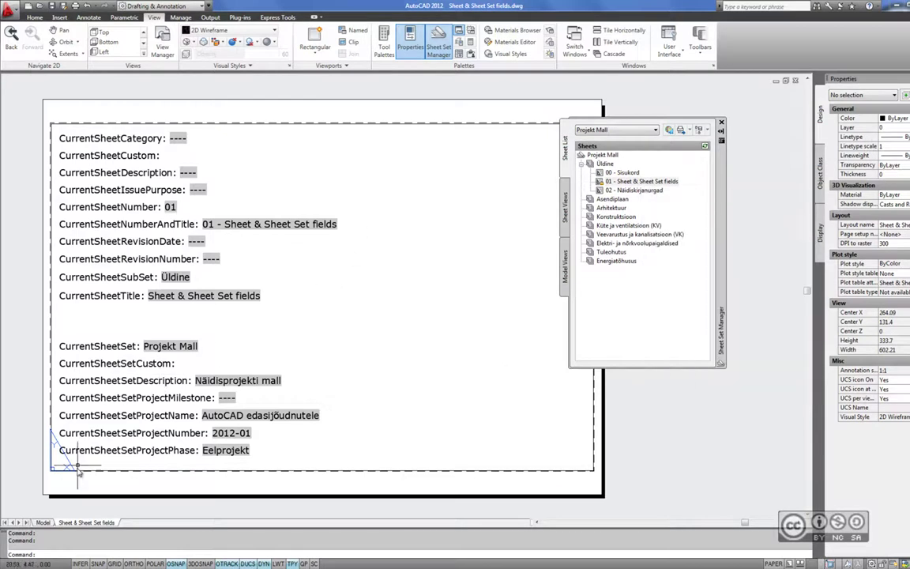
- Switch the drawing to model space, save it with Ctrl+S and close it
click(44, 522)
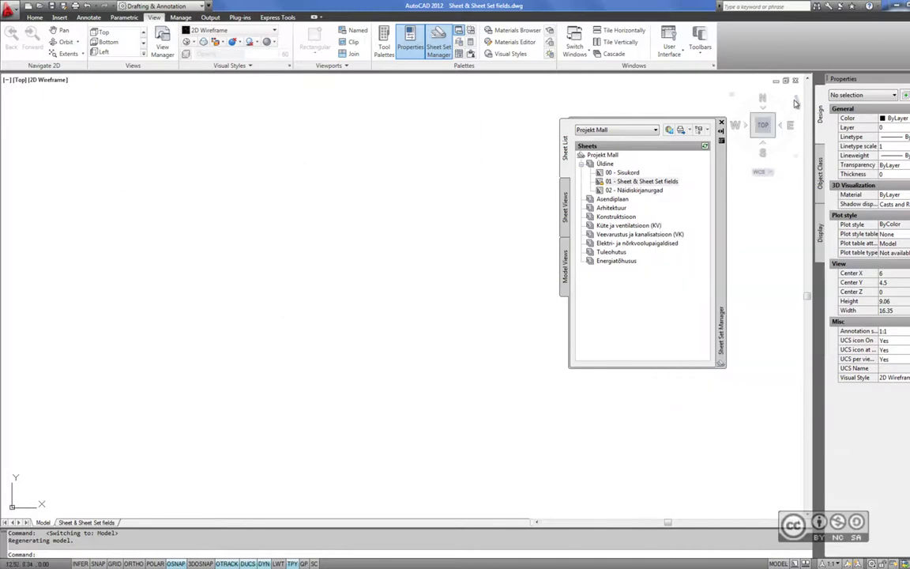
key(ctrl+s)
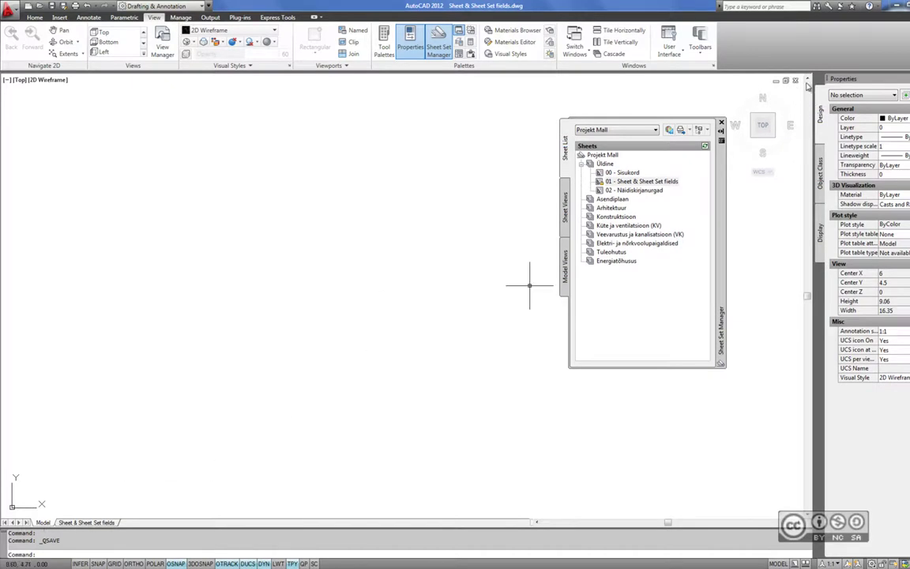
key(ctrl+F4)
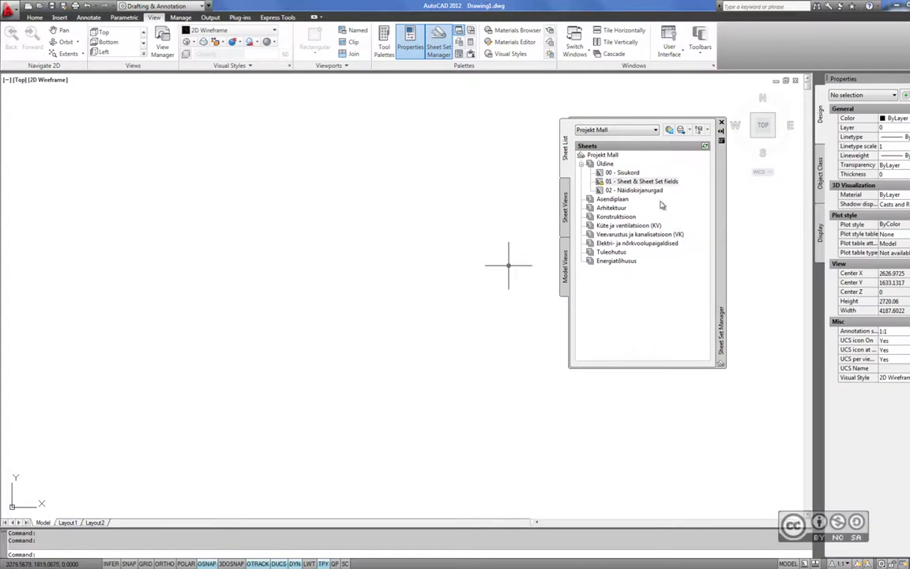
- Reopen the 01 - Sheet & Sheet Set fields sheet from the Sheet List
click(641, 182)
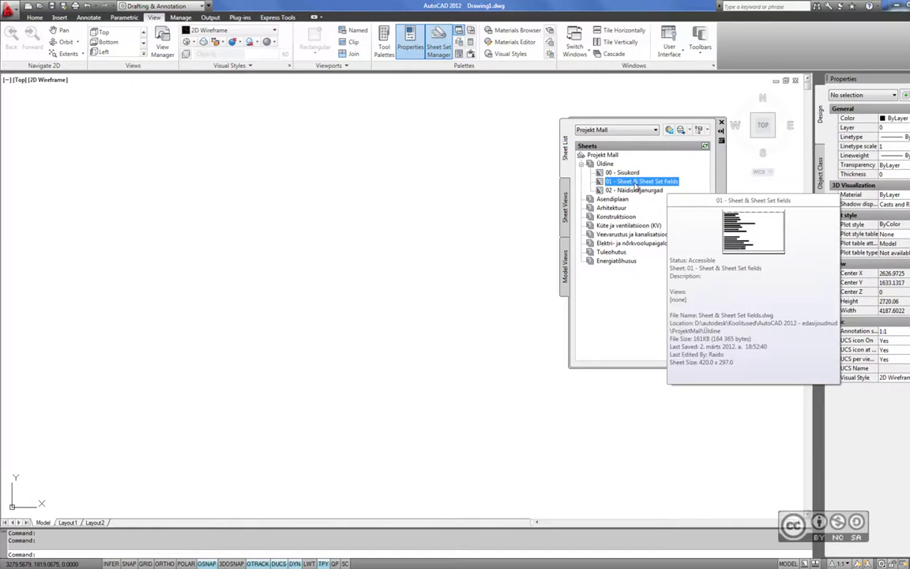
double_click(636, 182)
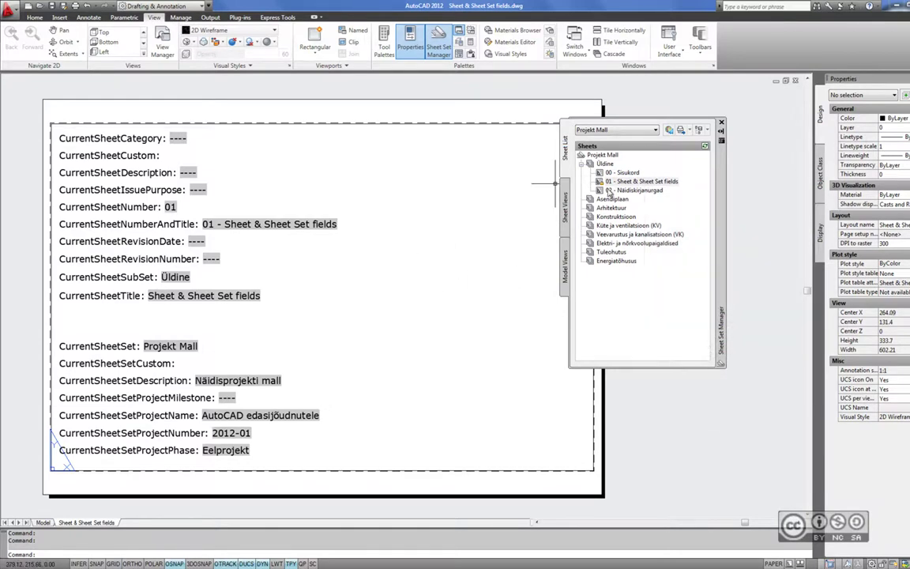
mouse_move(622, 172)
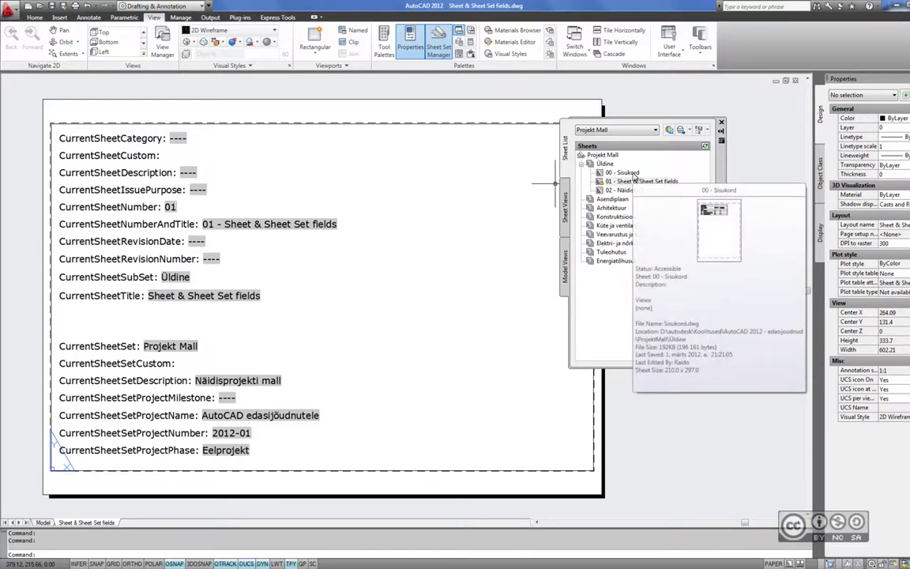
- Open the 00 - Sisukord sheet to view its table of the three Üldine sheets
double_click(622, 172)
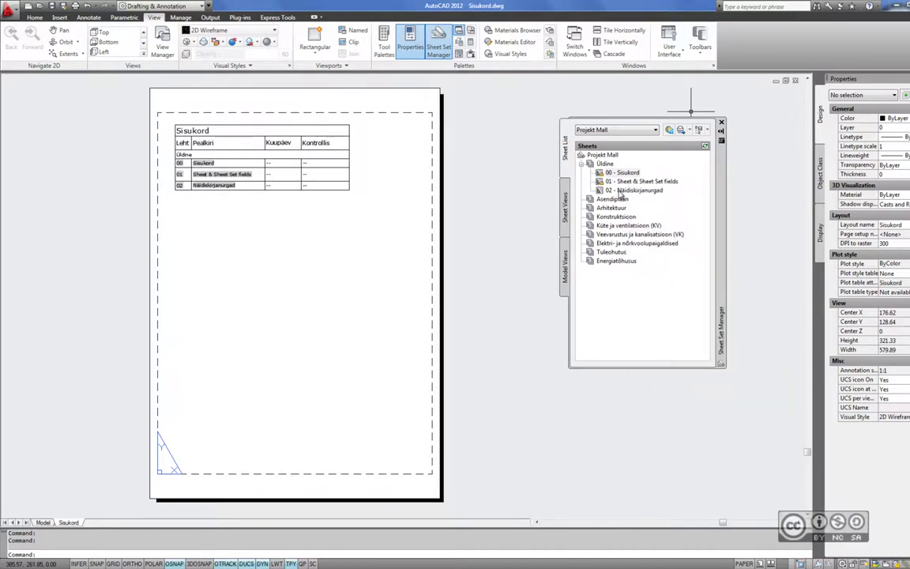
click(620, 192)
mouse_move(636, 191)
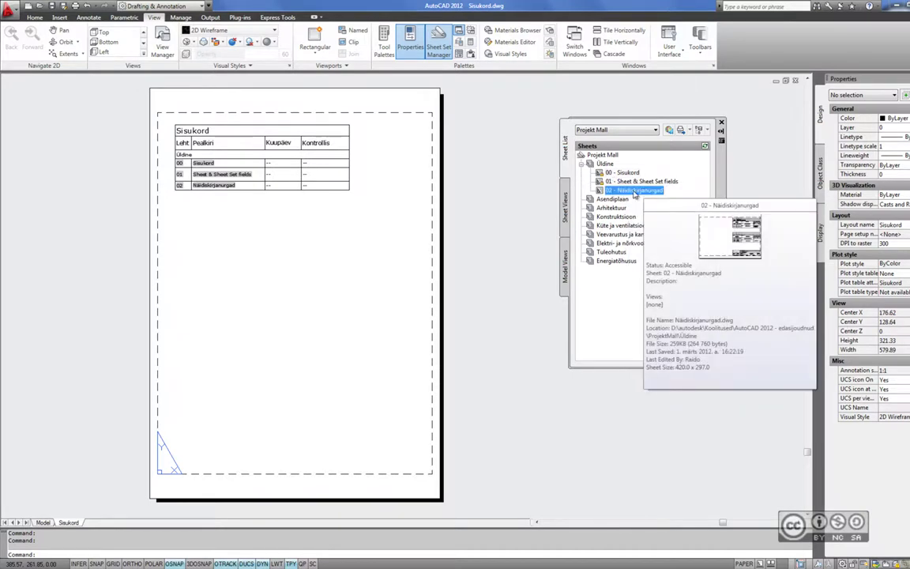
- Open the 02 - Näidiskirjanurgad sheet and zoom in on its upper sample title blocks
double_click(632, 191)
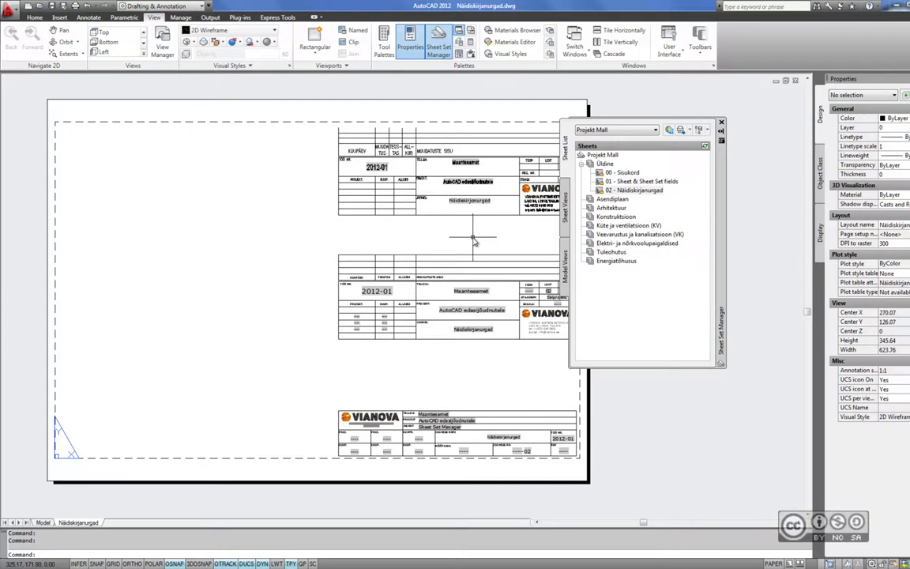
middle_drag(485, 237, 466, 239)
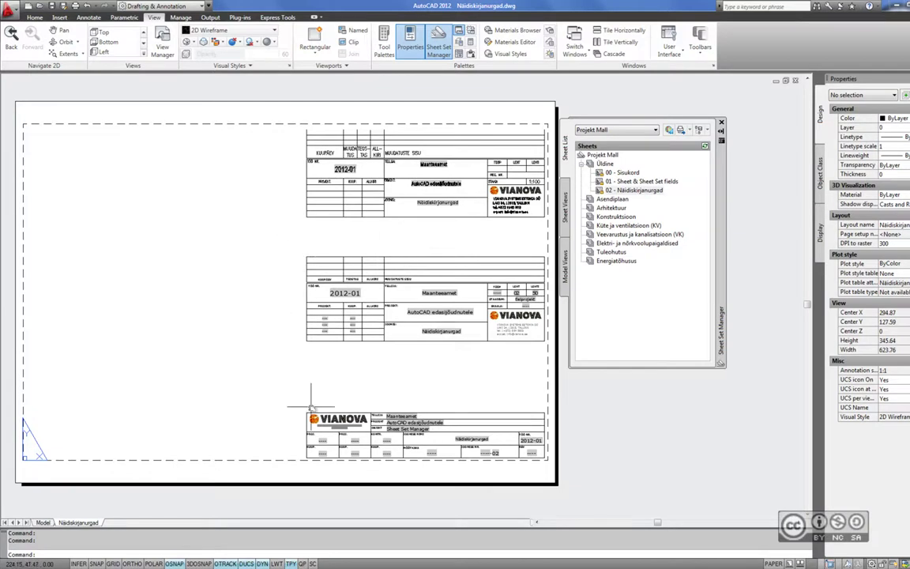
scroll(364, 332, down, 1)
scroll(474, 272, up, 1)
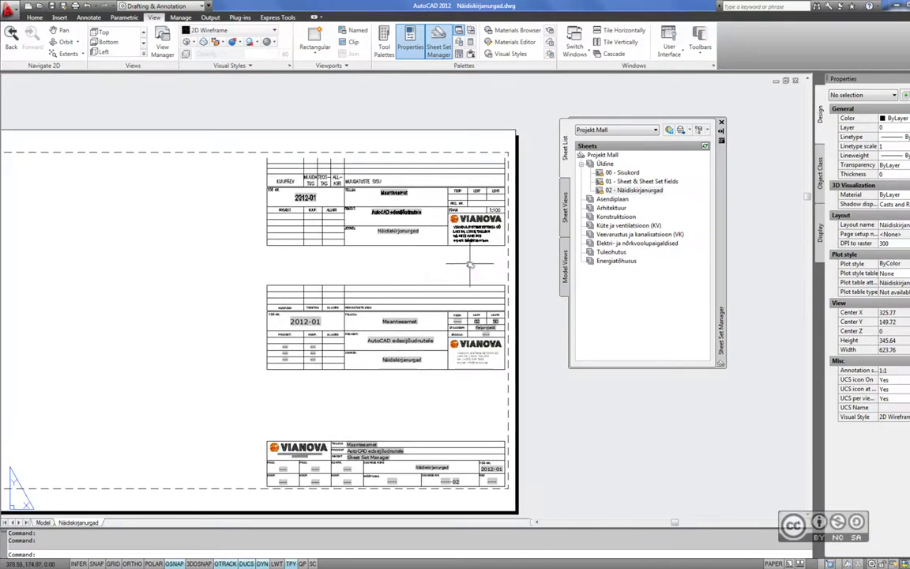
scroll(470, 264, up, 3)
middle_drag(472, 274, 471, 337)
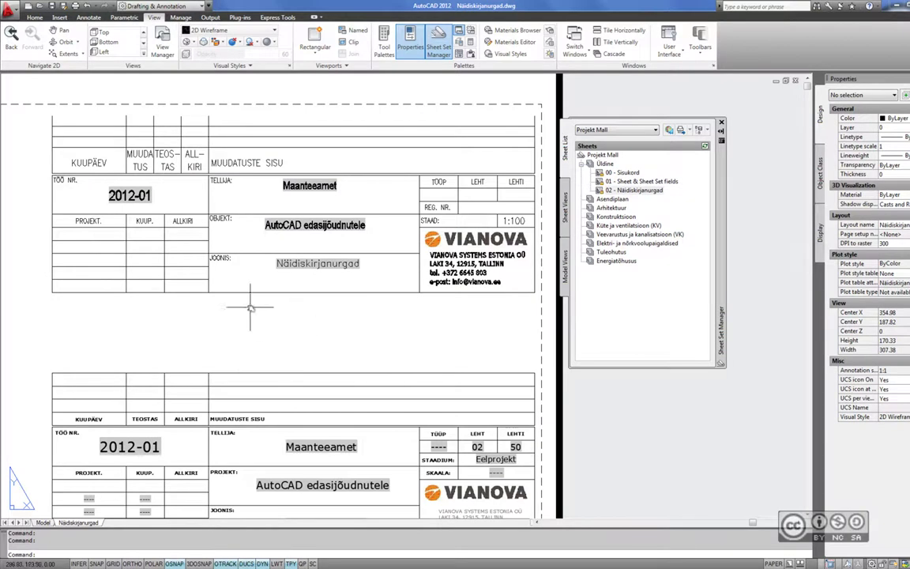
double_click(195, 225)
- Enter the engineer's name as the upper title block's INSENER2 attribute value
click(192, 224)
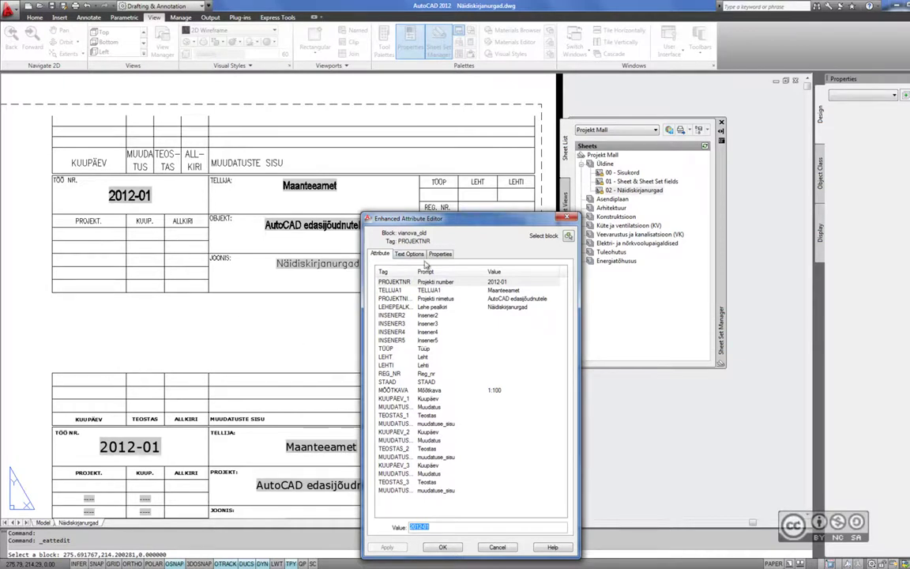
click(399, 315)
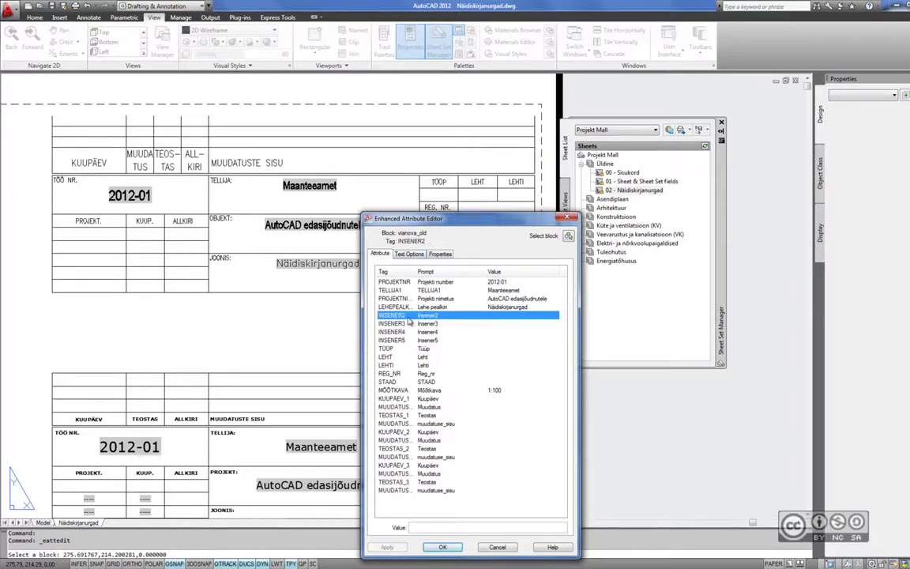
click(430, 527)
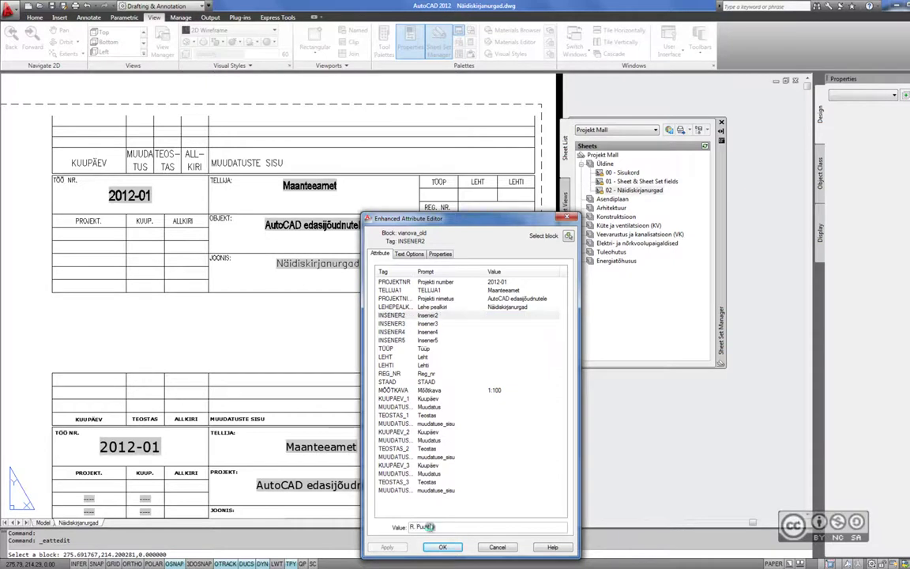
click(442, 546)
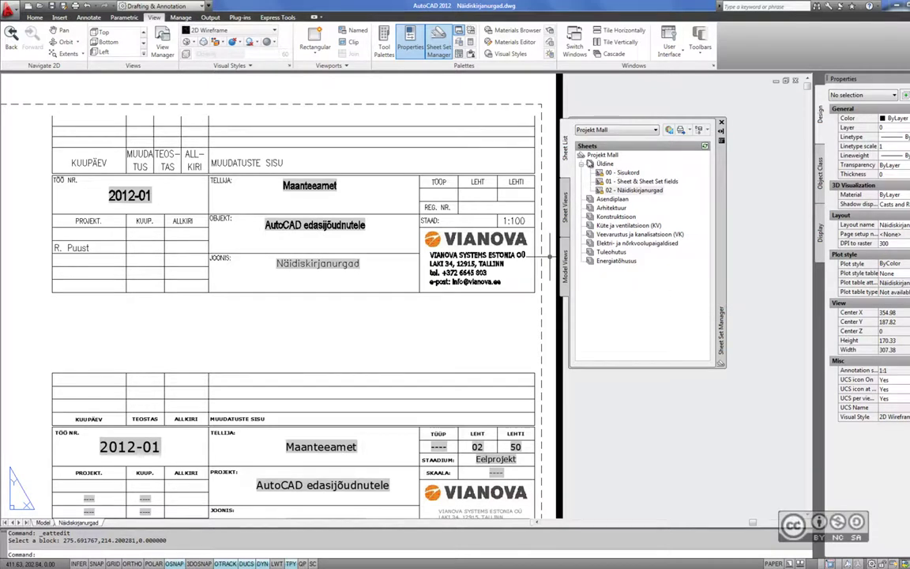
mouse_move(602, 155)
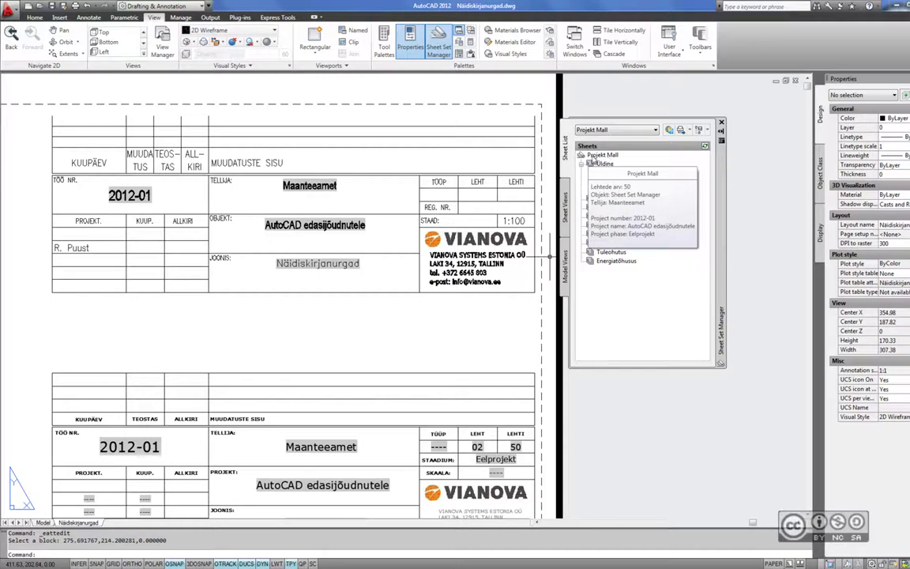
- In Projekt Mall's sheet set properties, replace the Tellija client Maanteeamet with Riigi Kinnisvara
right_click(604, 155)
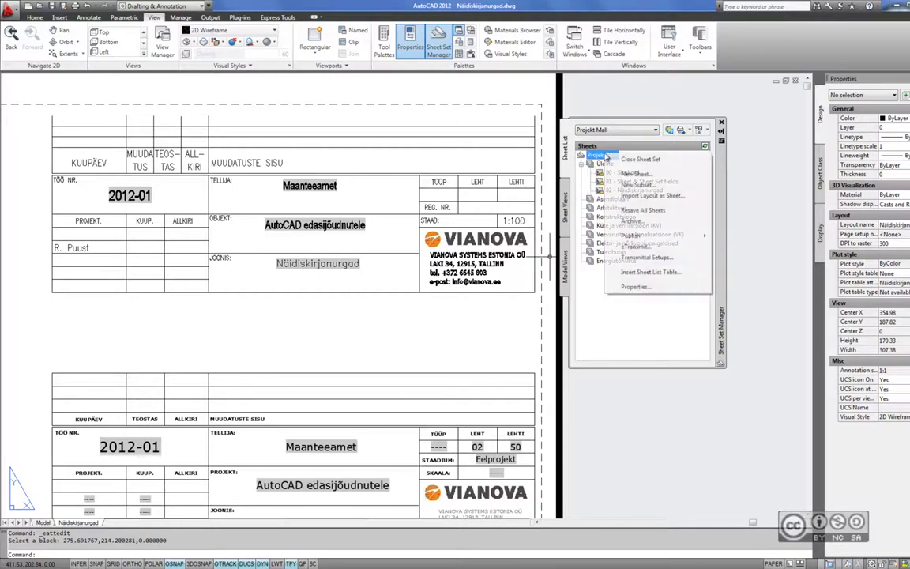
click(634, 286)
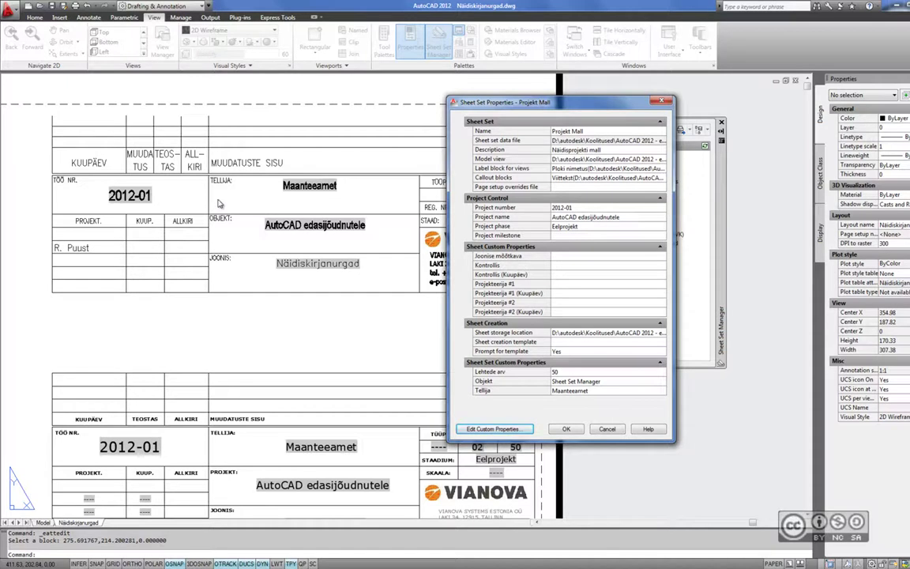
click(584, 391)
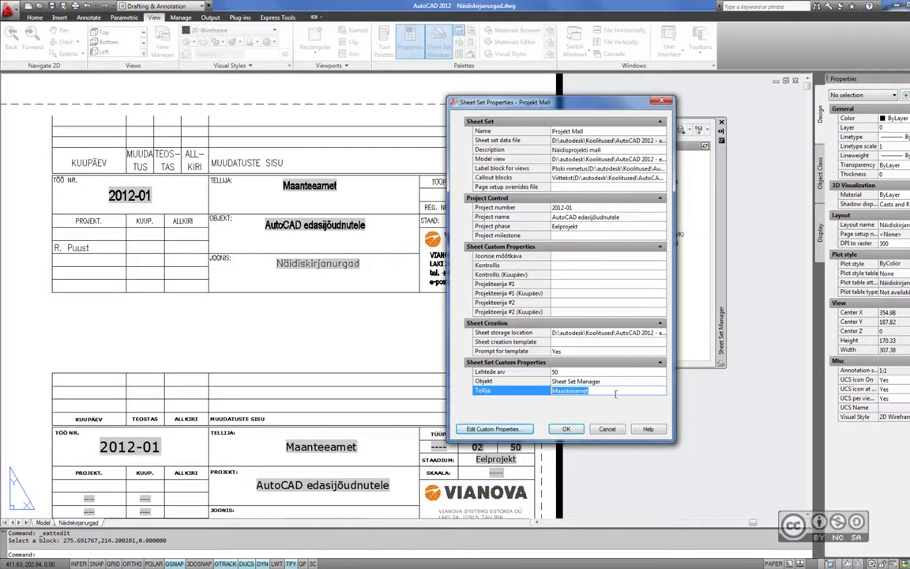
text(Riigi Kinnisvara)
click(557, 430)
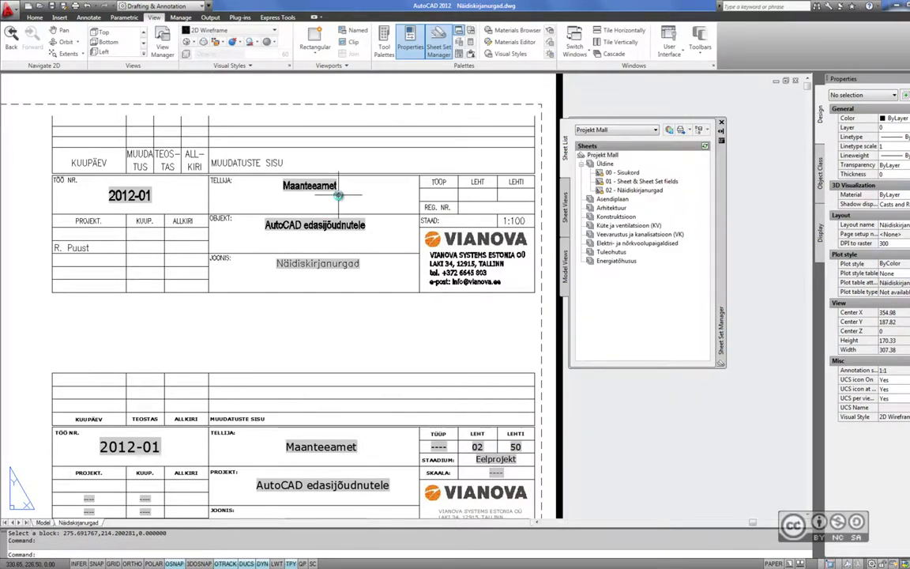
- Regenerate with RE and pan to confirm the title blocks now show Riigi Kinnisvara
right_click(338, 195)
key(Escape)
text(RE)
key(Return)
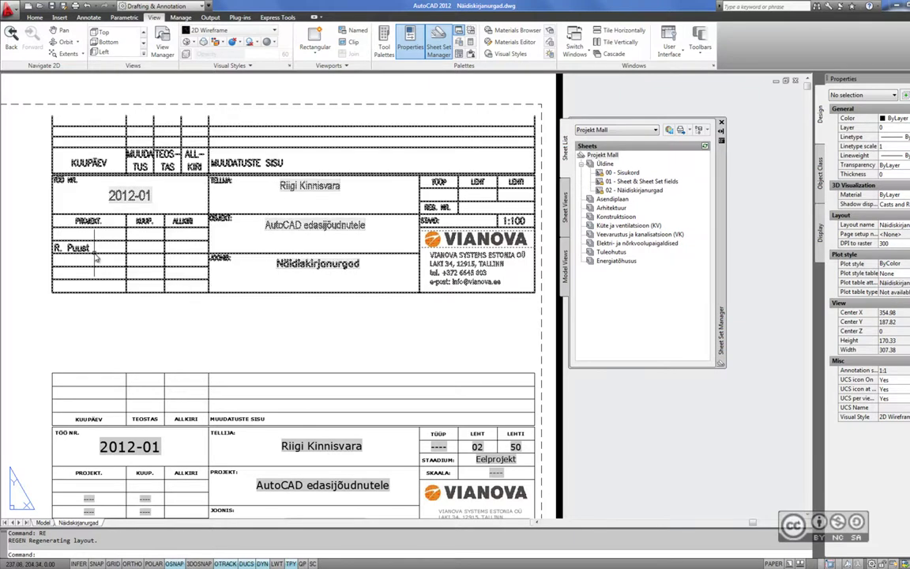
click(61, 18)
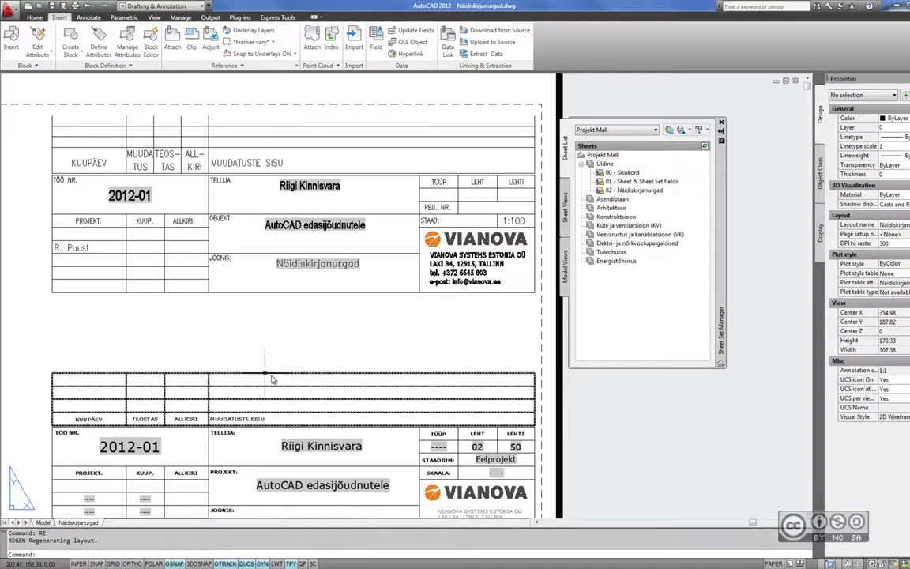
middle_drag(273, 375, 270, 130)
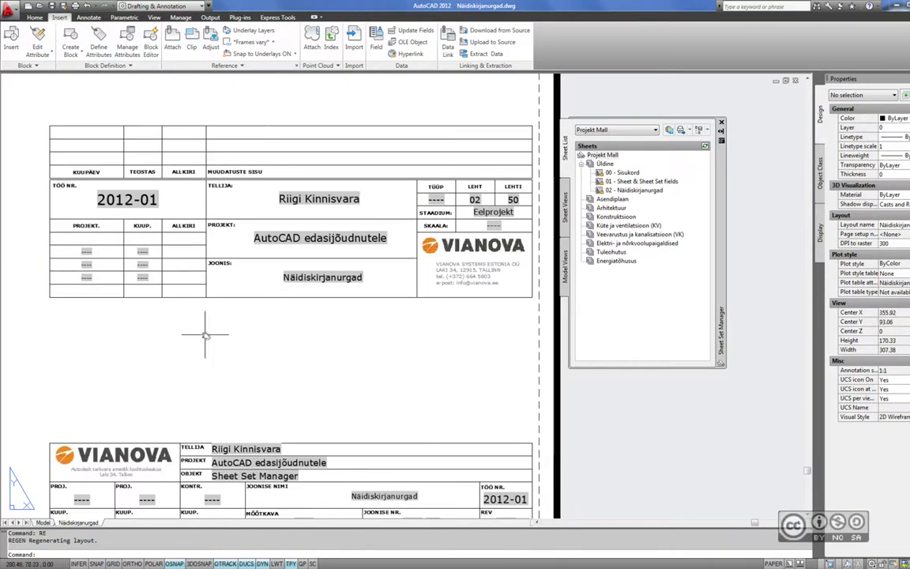
mouse_move(300, 146)
middle_down()
mouse_move(300, 265)
mouse_move(299, 151)
middle_up()
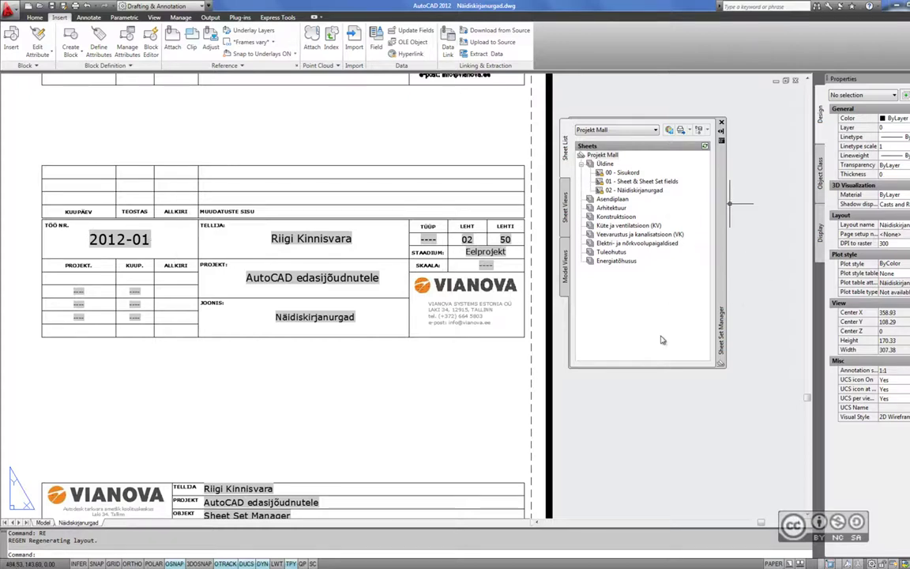
- In Projekt Mall's sheet set properties, set the Lehtede arv sheet count to 45
right_click(612, 158)
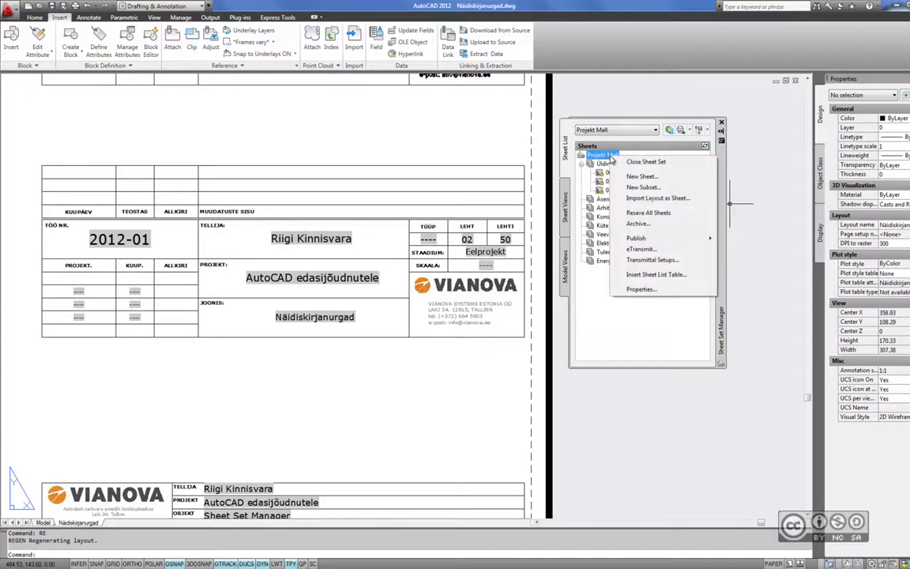
click(640, 289)
drag(551, 96, 698, 94)
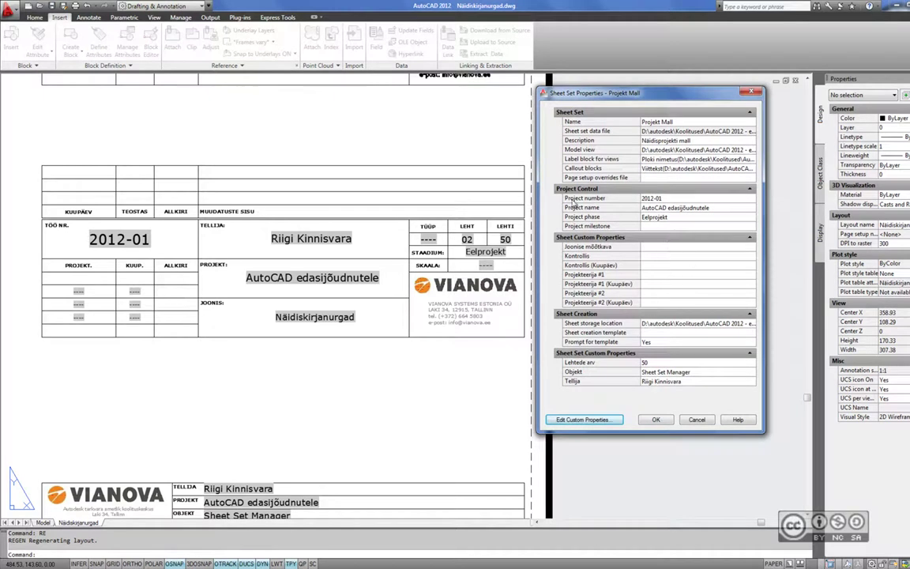
click(588, 198)
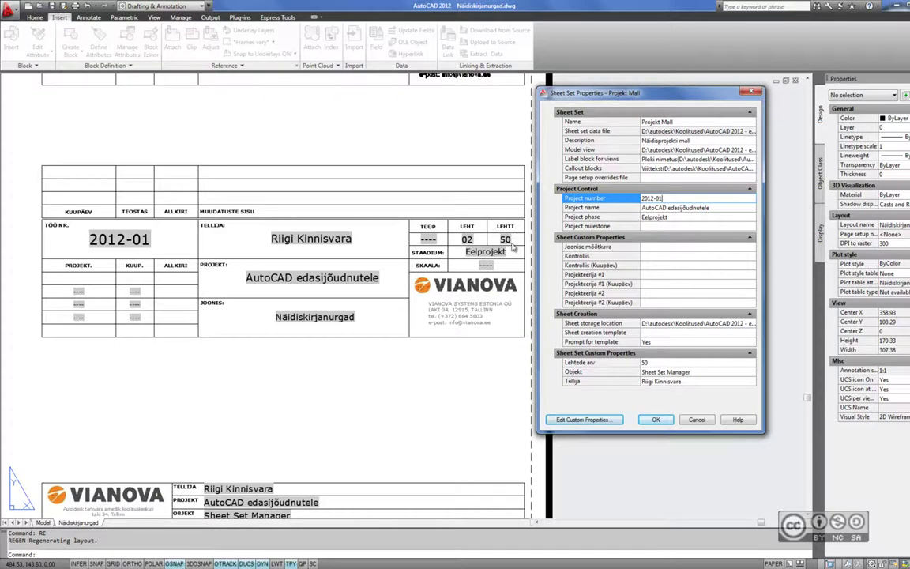
click(656, 362)
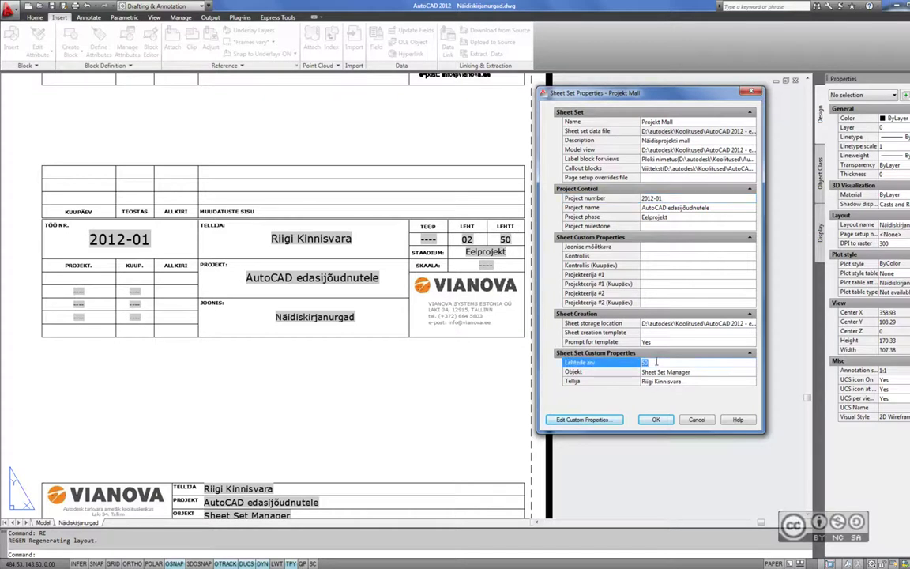
text(5)
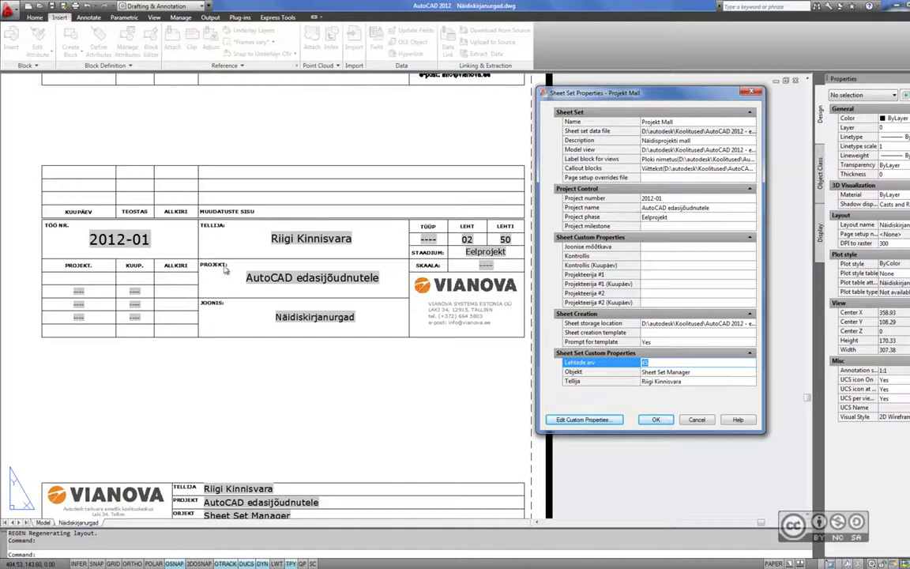
- Change the Project phase to Tööprojekt, confirm, and regenerate with RE
click(588, 207)
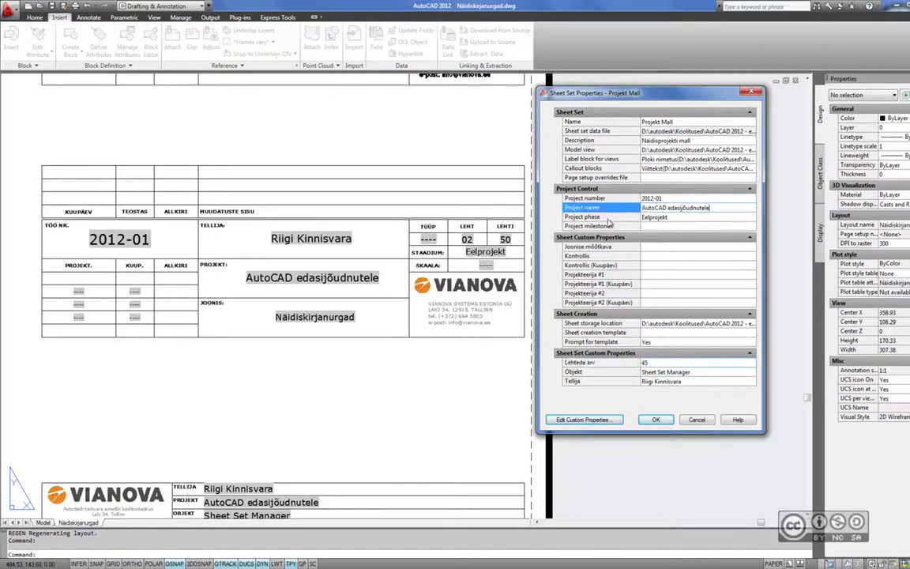
click(582, 218)
click(641, 217)
text(P)
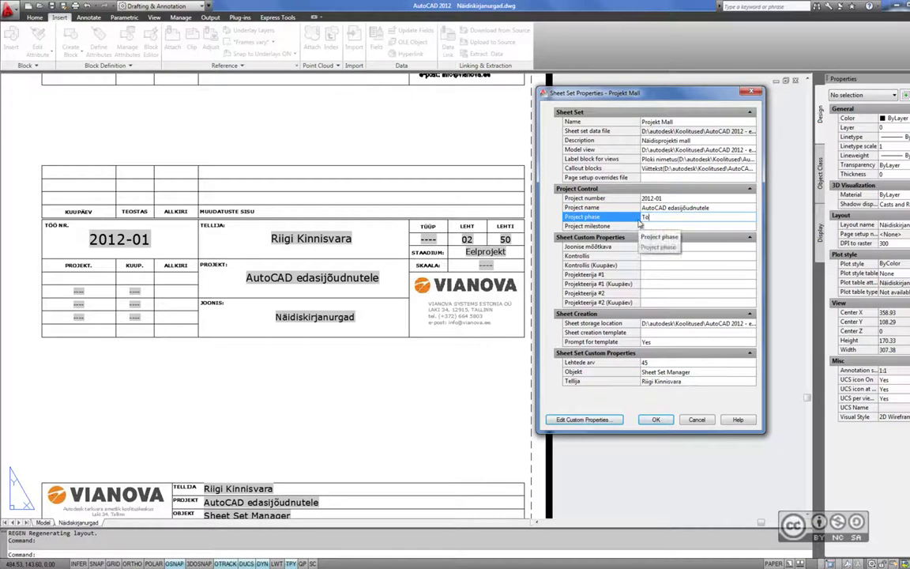
text(jekt)
click(590, 227)
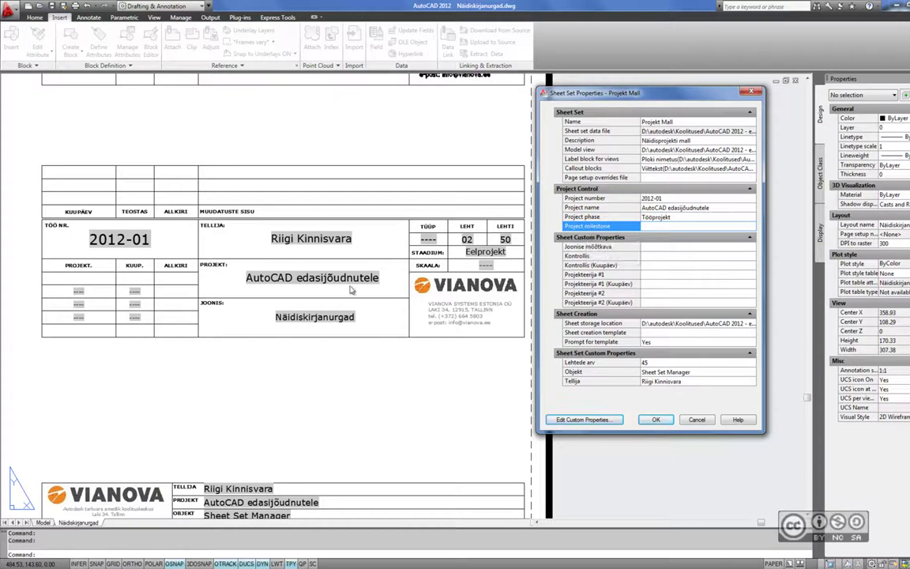
click(655, 421)
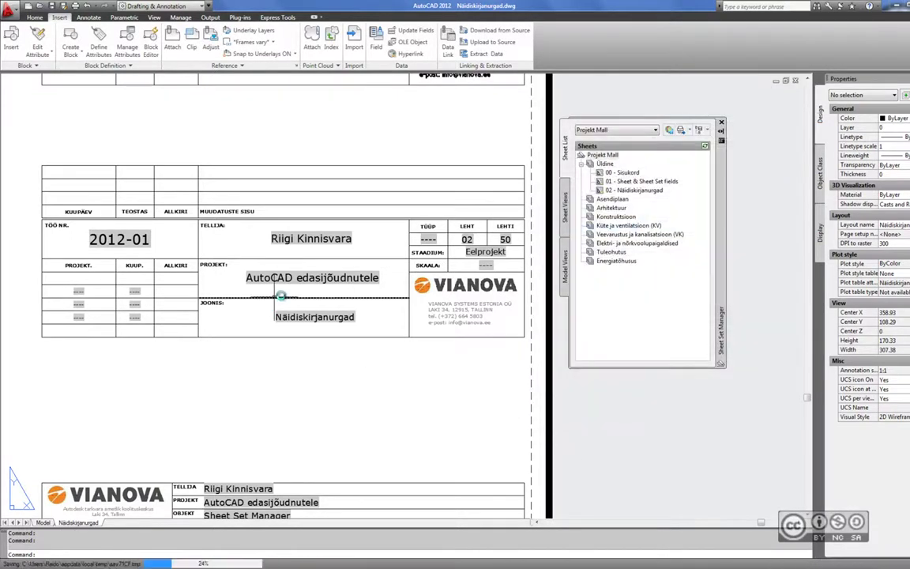
text(RE)
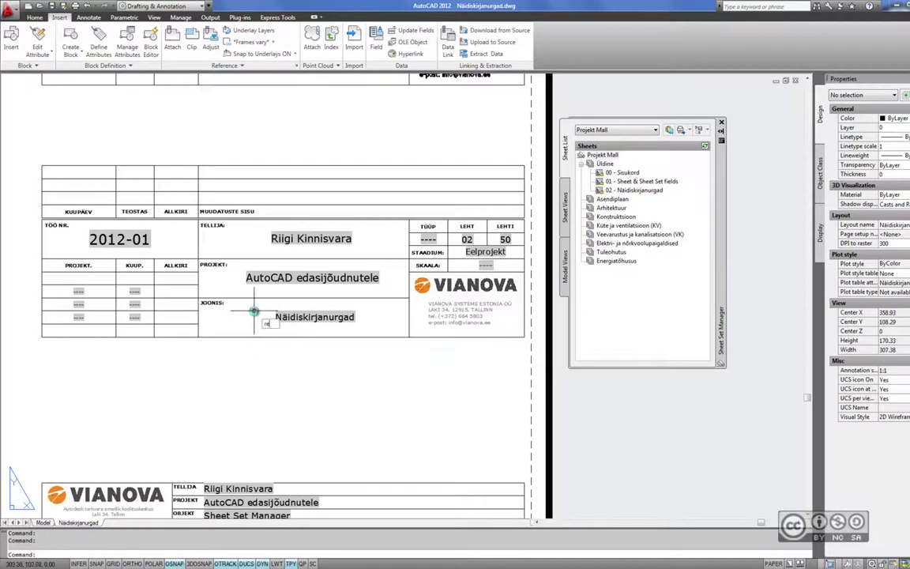
key(Return)
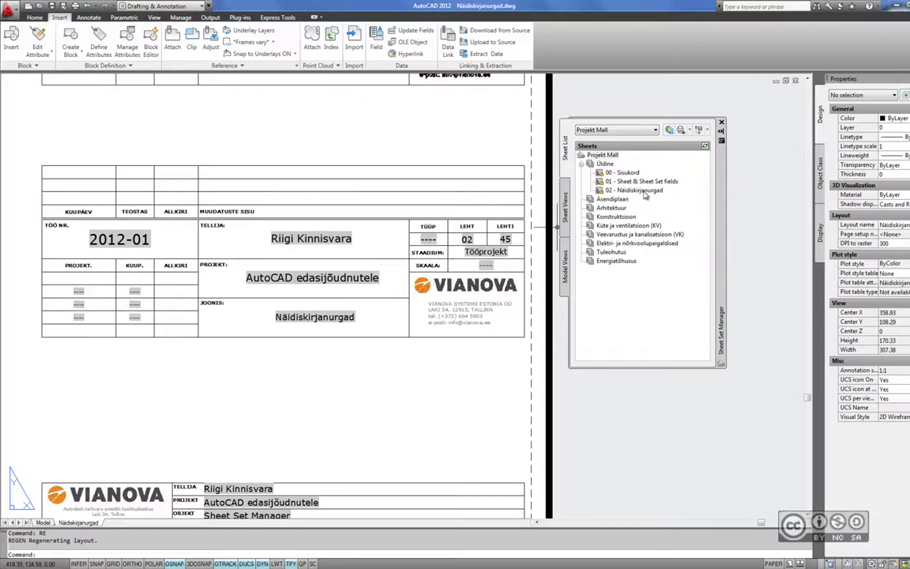
mouse_move(634, 190)
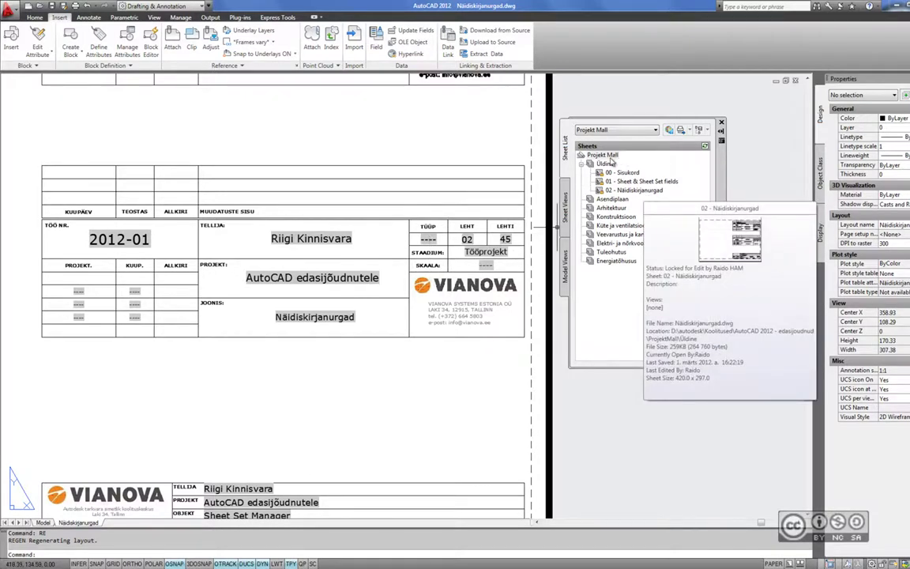
- Reopen the sheet set properties to verify the new values, then close them
right_click(608, 155)
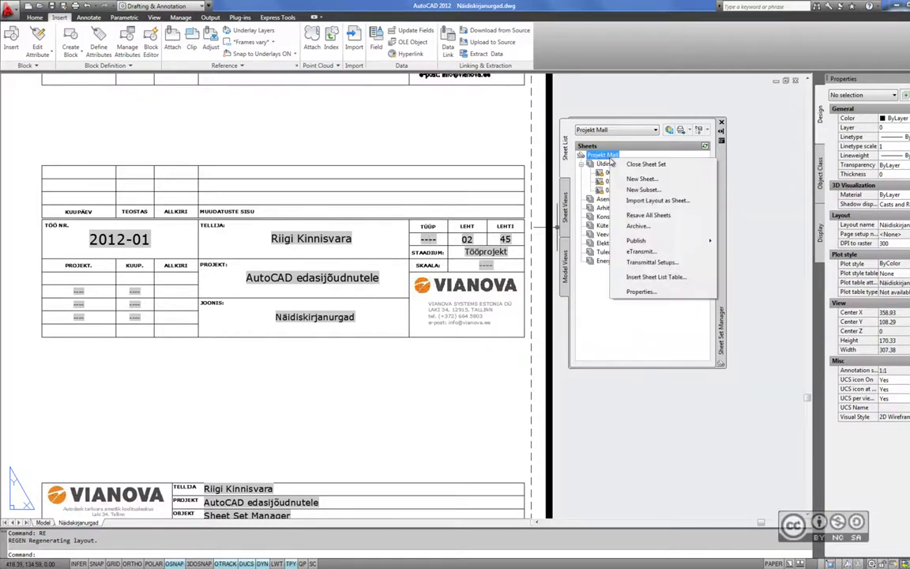
click(636, 291)
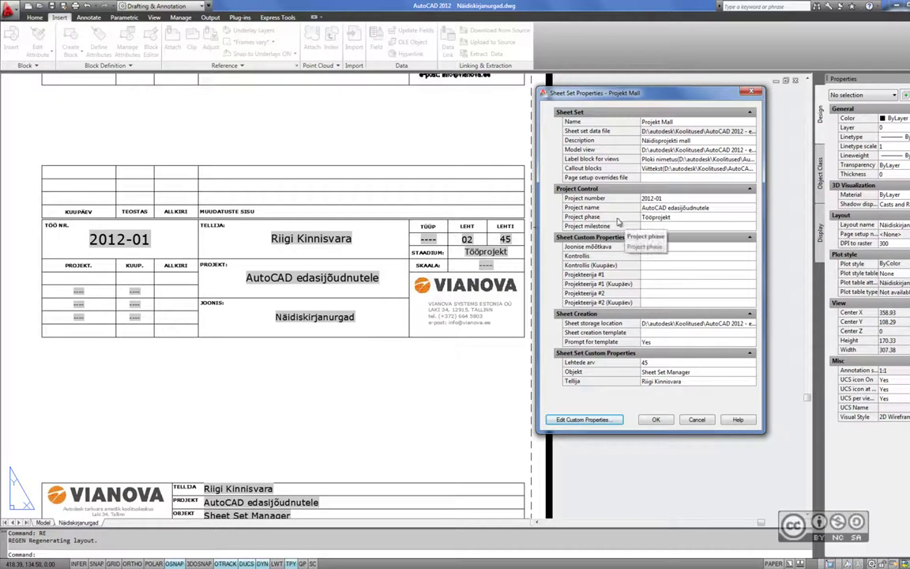
click(655, 420)
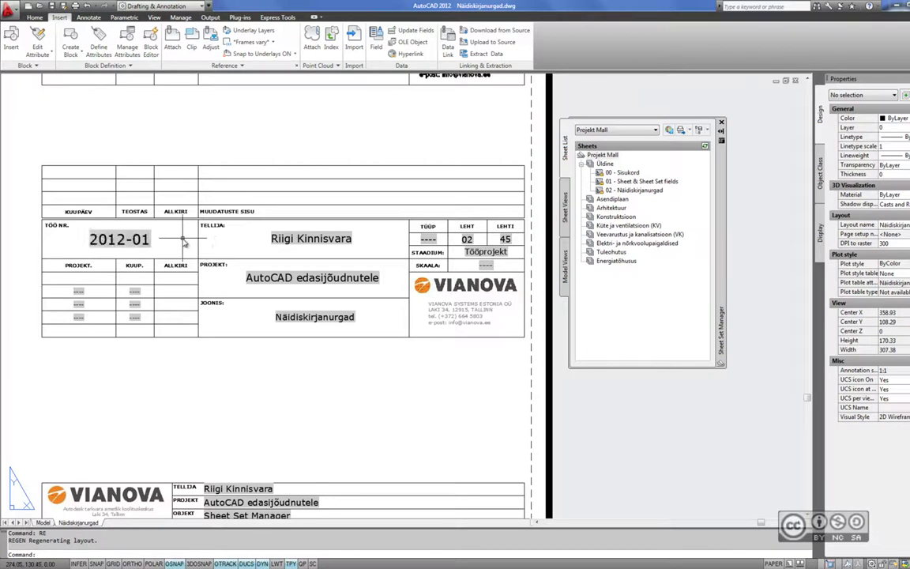
- Give sheet 02 scale 1:100, a checker name and check date 02.03.2012, then regenerate
right_click(628, 192)
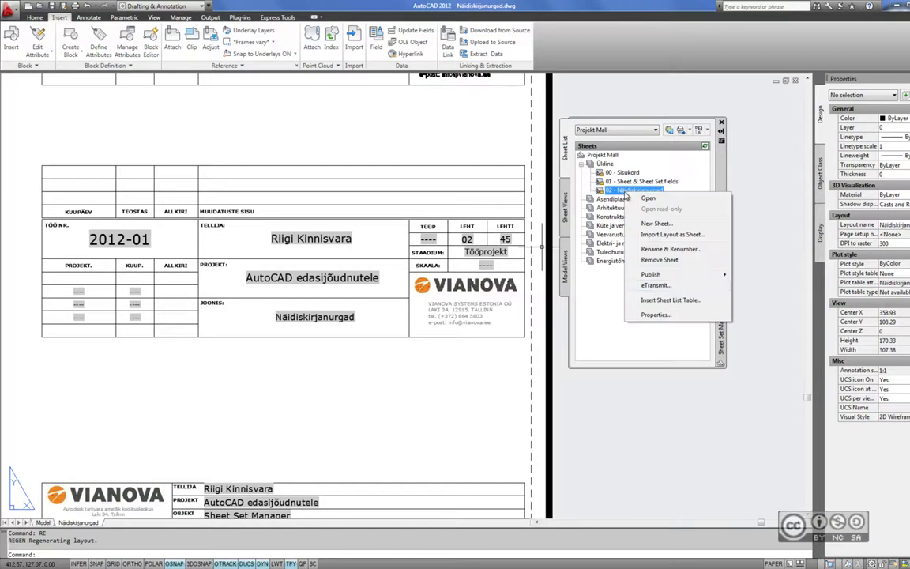
click(655, 314)
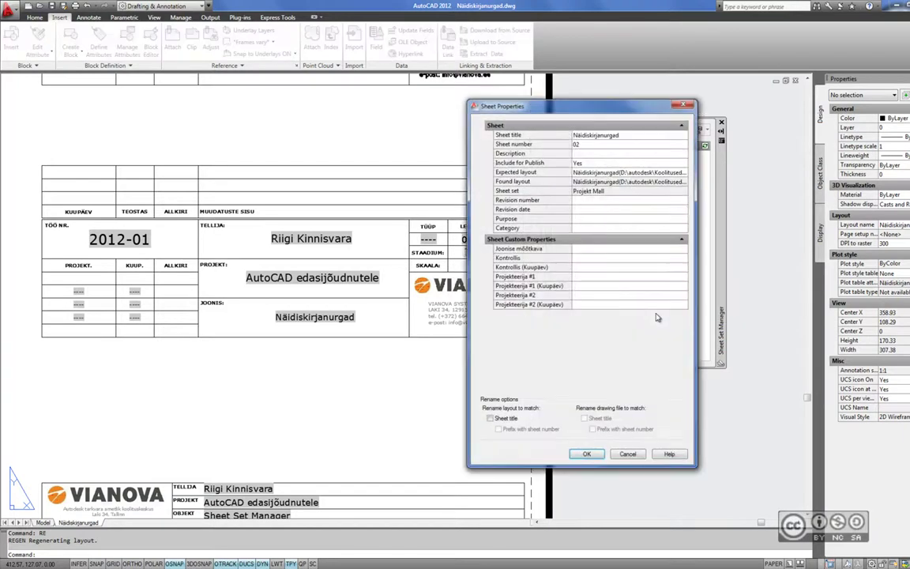
drag(512, 106, 585, 112)
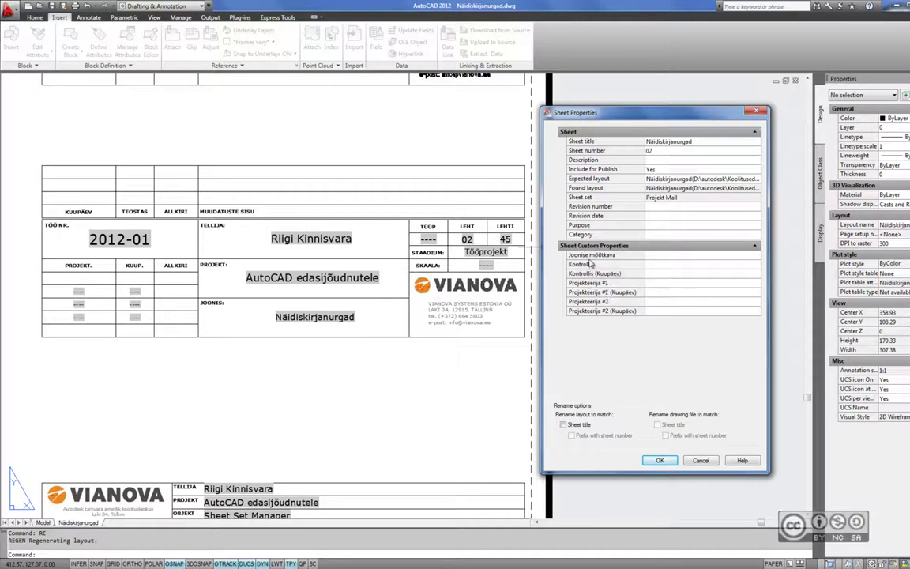
click(676, 255)
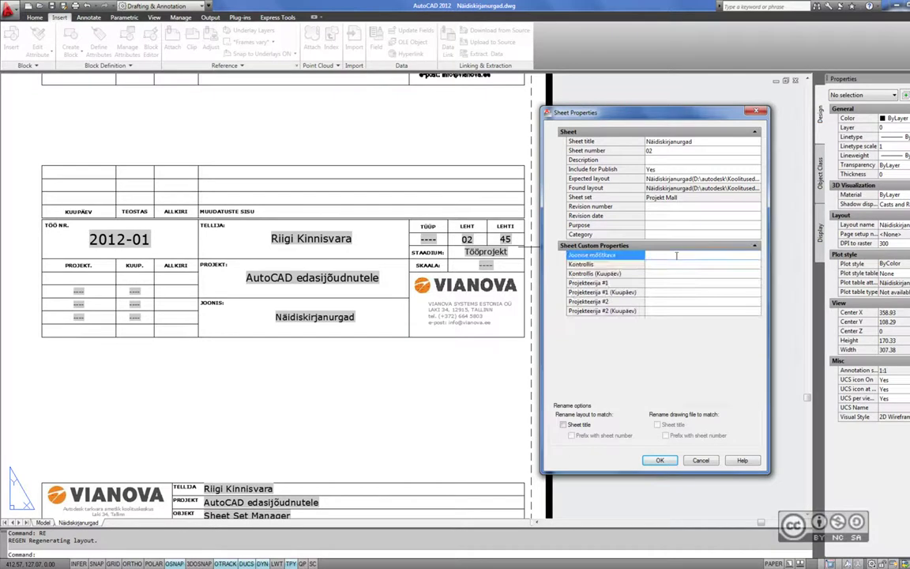
text(1:100)
click(673, 265)
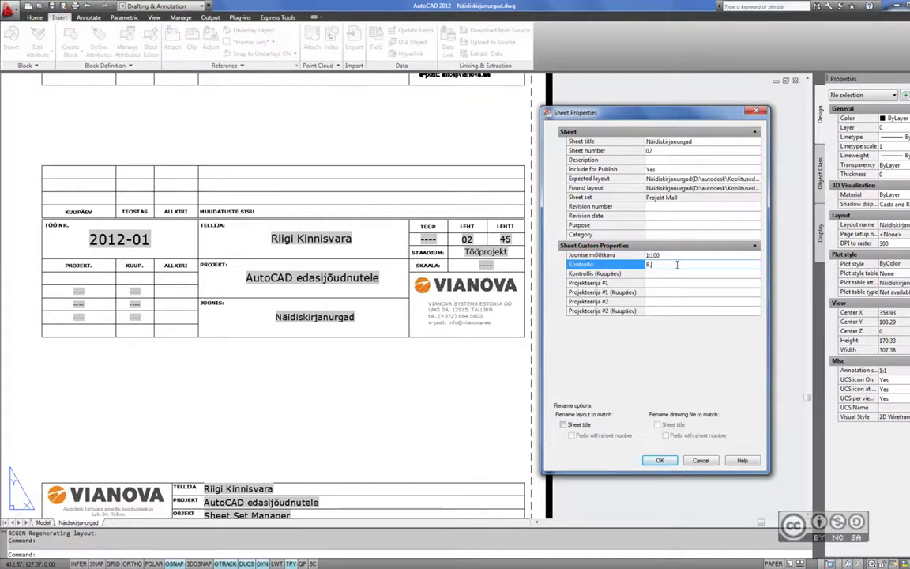
click(673, 276)
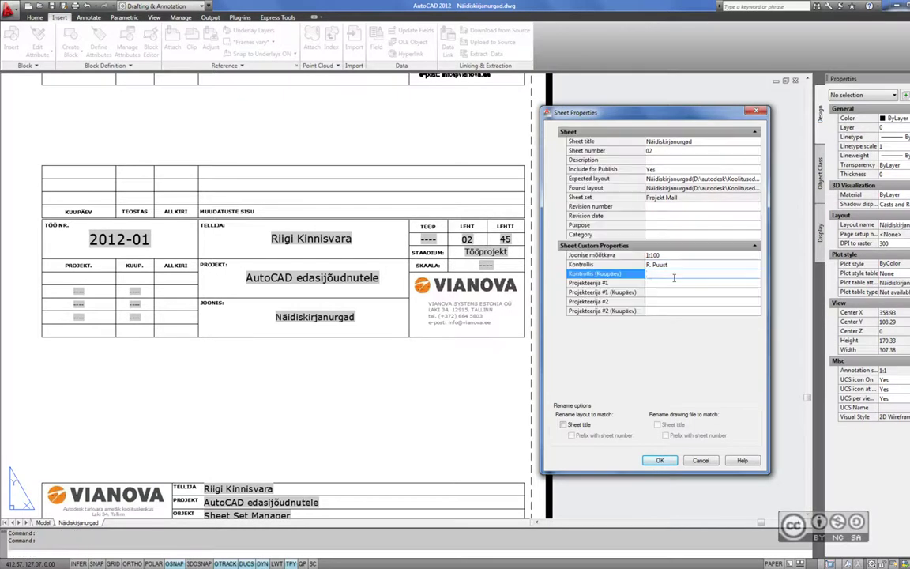
text(02.03.2012)
click(659, 460)
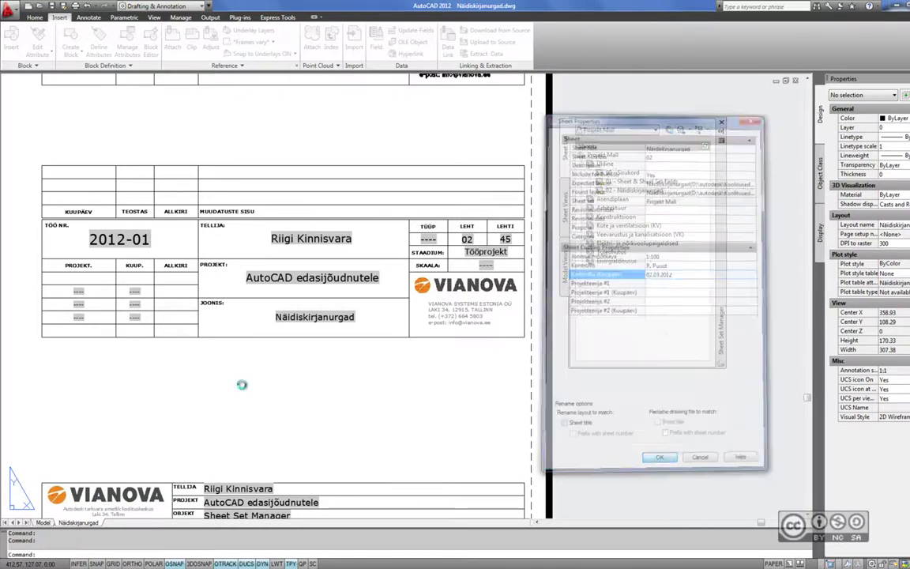
text(re)
key(Return)
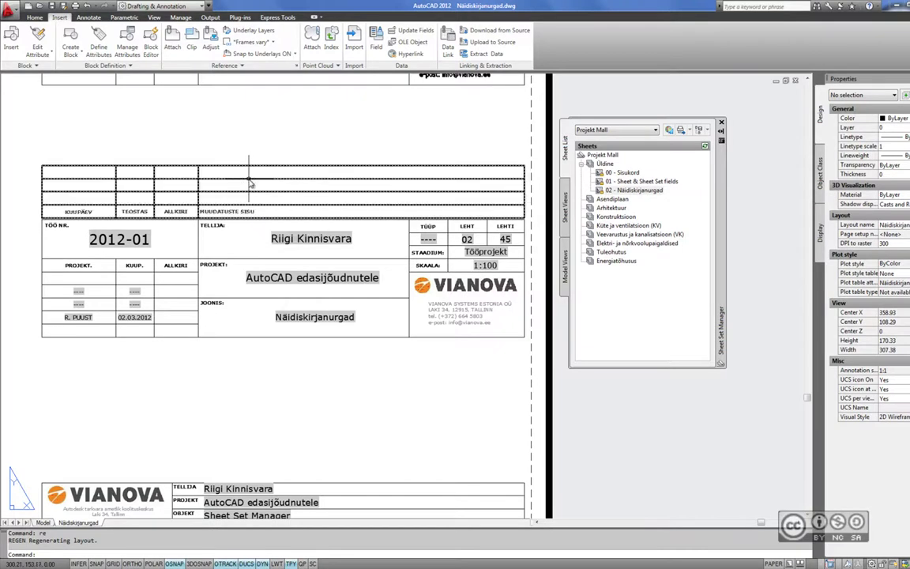
- In the revision block's attributes, set MUUDATUS_KUUPAEV_1 to 02.03.2012
double_click(250, 182)
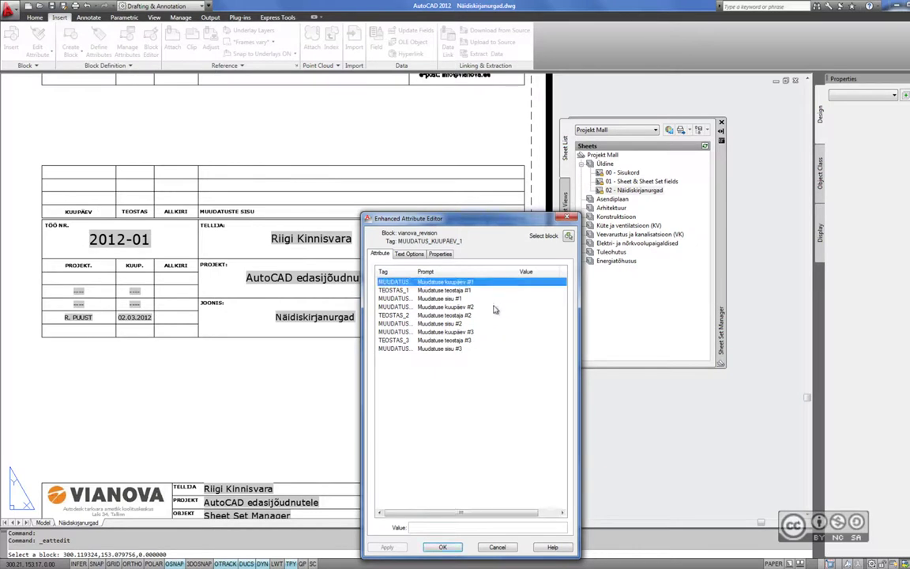
drag(416, 271, 445, 272)
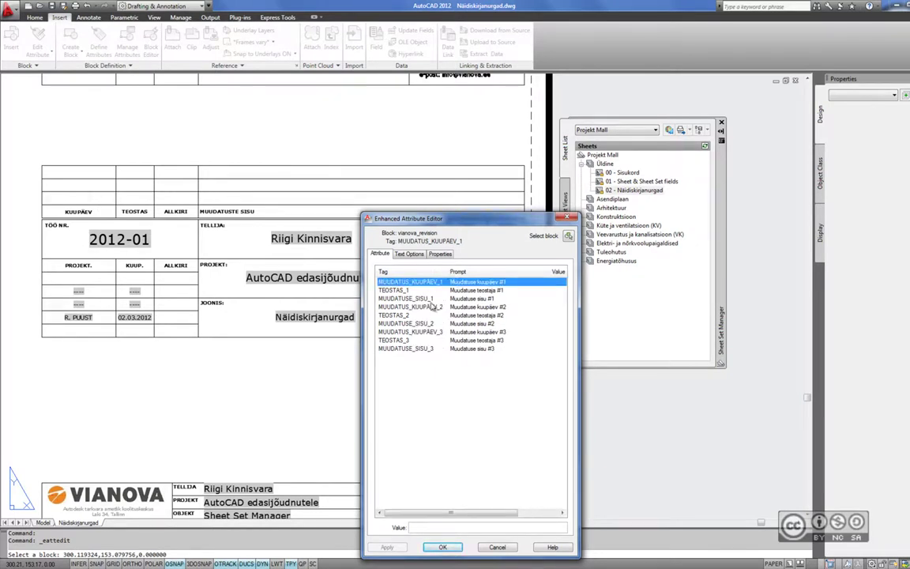
click(431, 529)
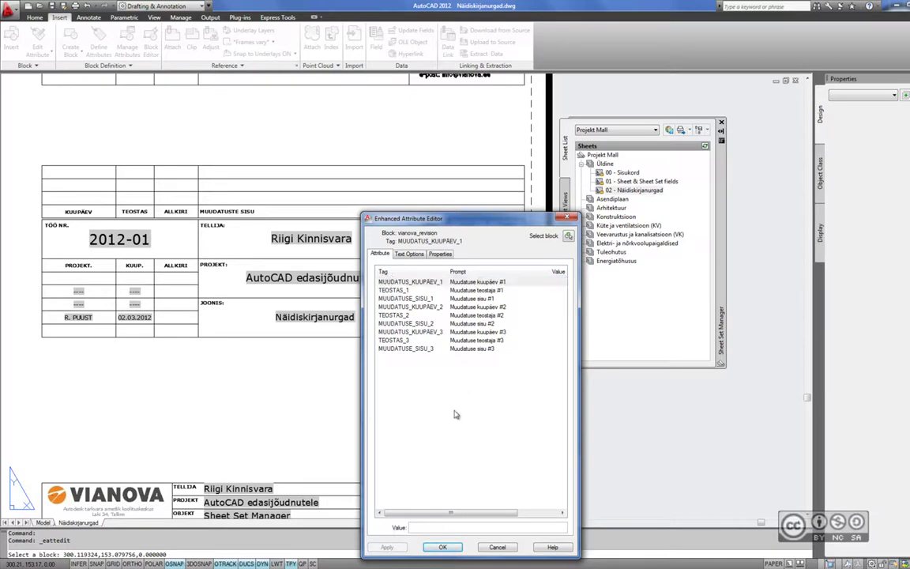
click(399, 282)
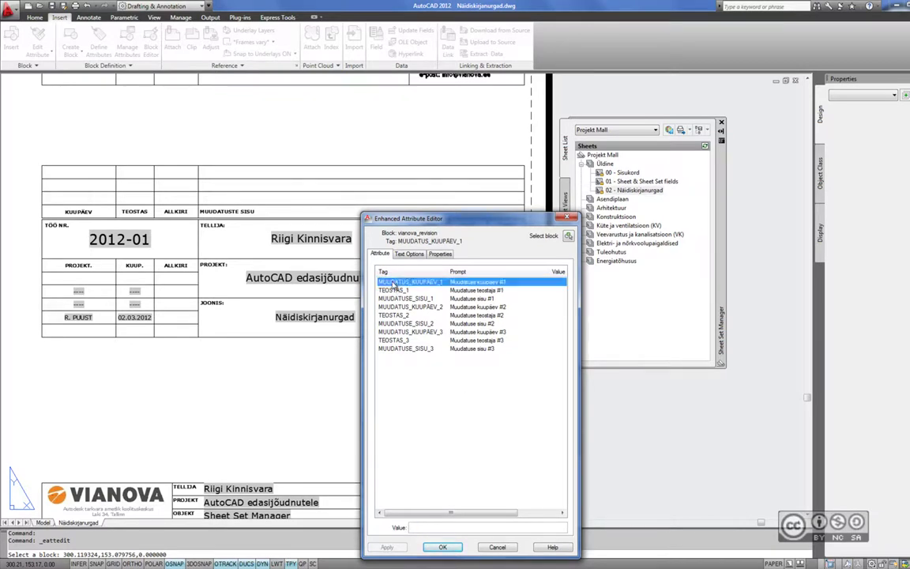
click(429, 527)
text(02.03.2012)
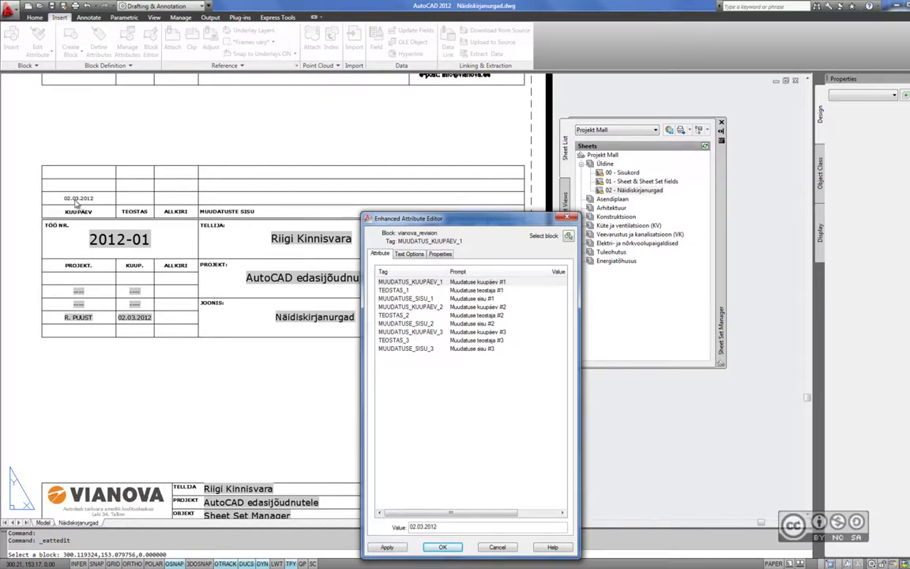
- Enter the author's name in TEOSTAS_1 and 'Tellija muutus' in MUUDATUSE_SISU_1, then apply
click(430, 290)
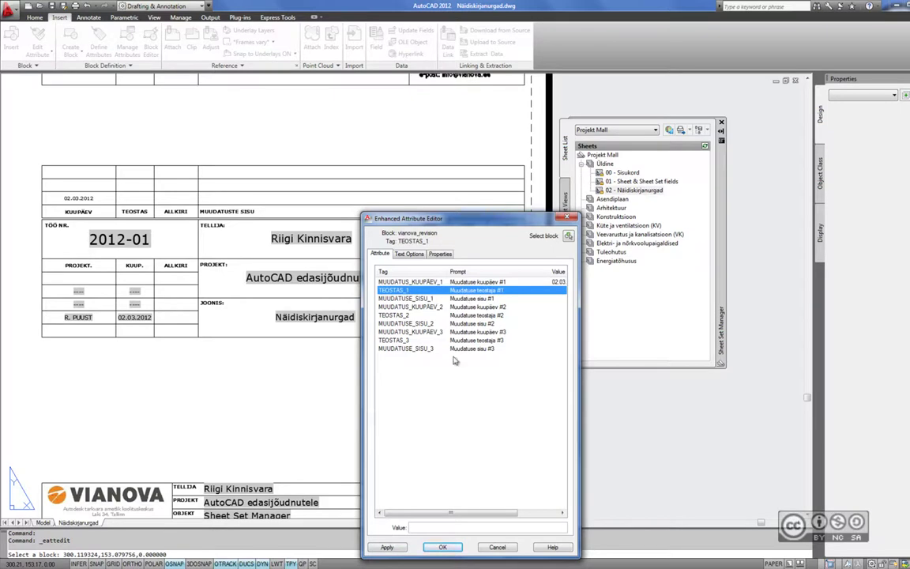
click(452, 529)
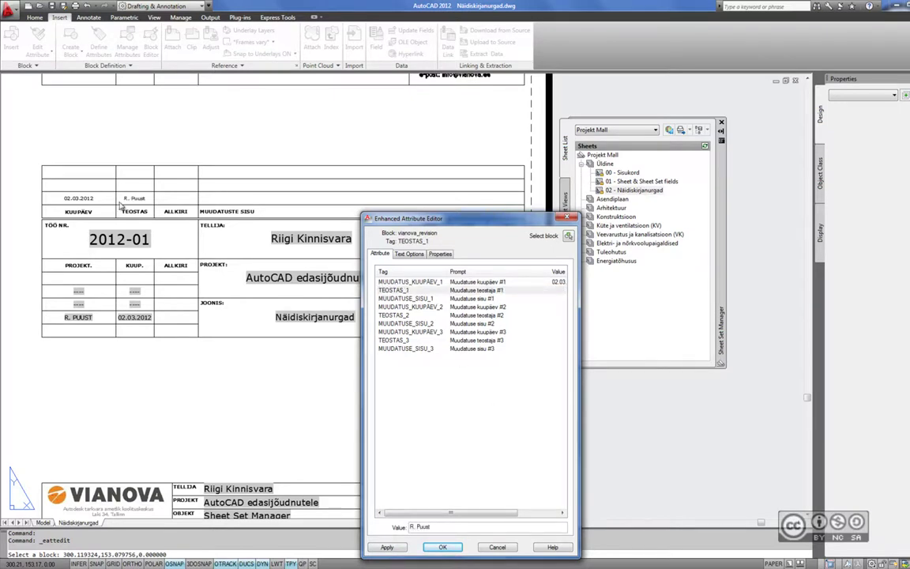
click(402, 299)
click(434, 527)
text(Tellija muudat)
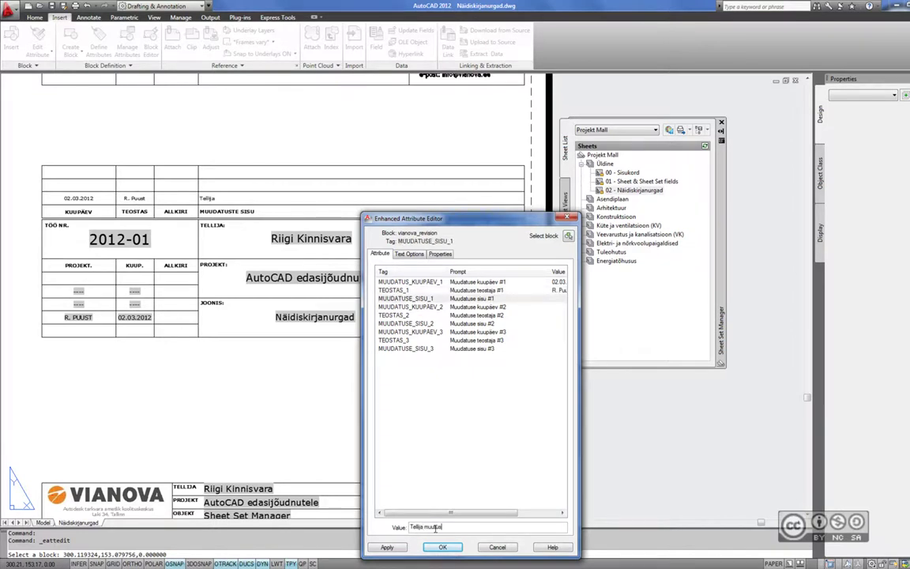
click(442, 546)
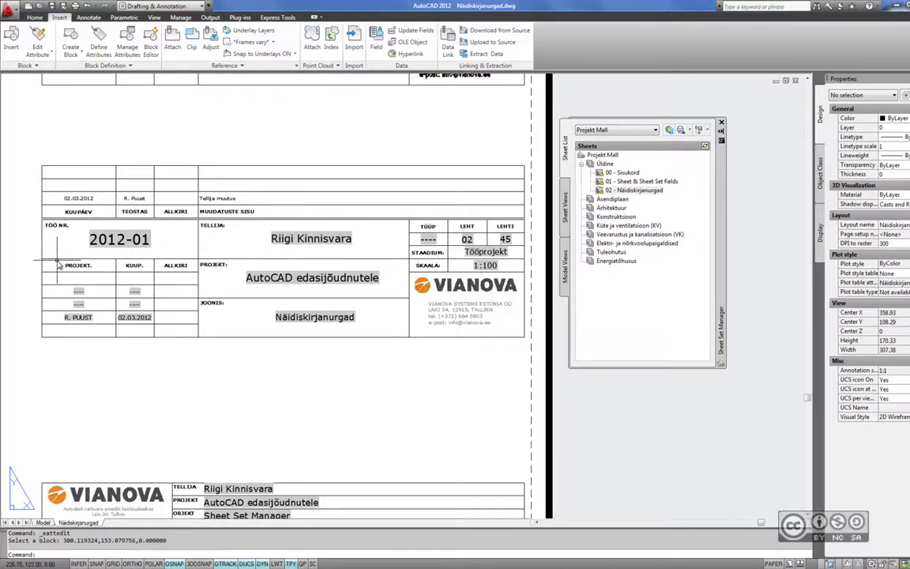
key(Escape)
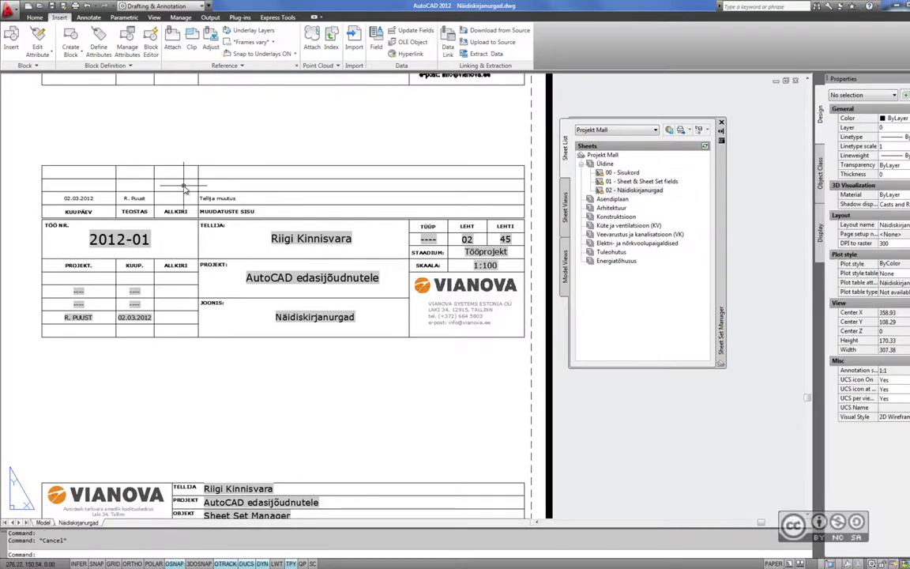
click(184, 187)
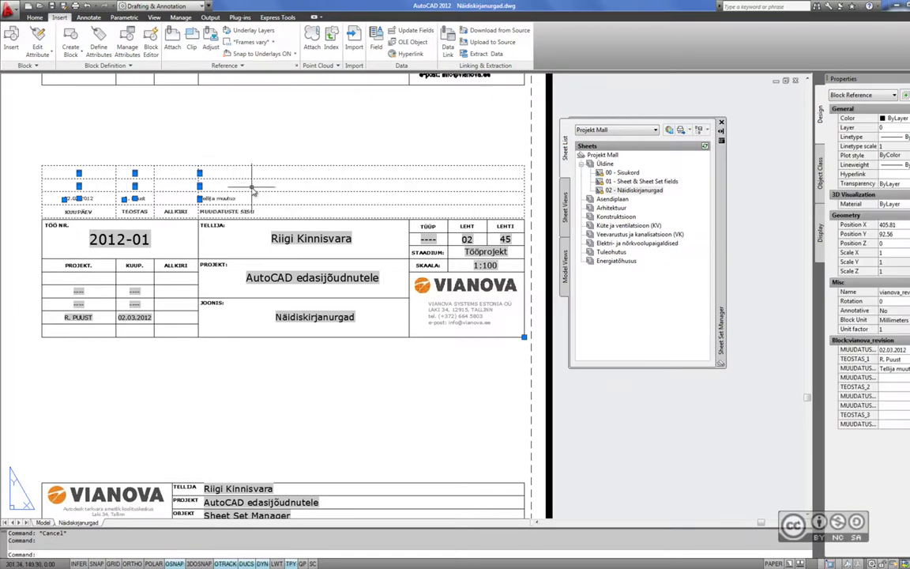
key(Escape)
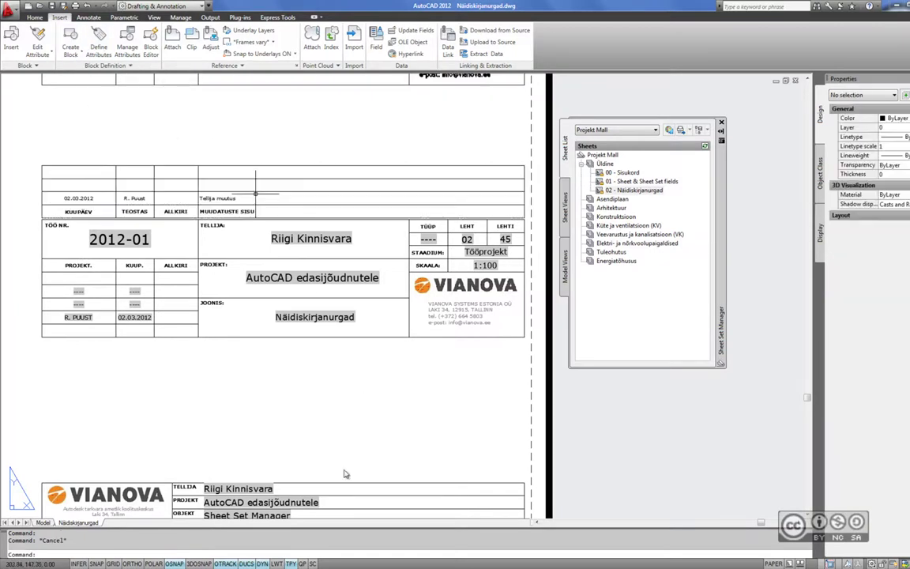
mouse_move(296, 458)
middle_down()
mouse_move(314, 241)
mouse_move(309, 254)
middle_up()
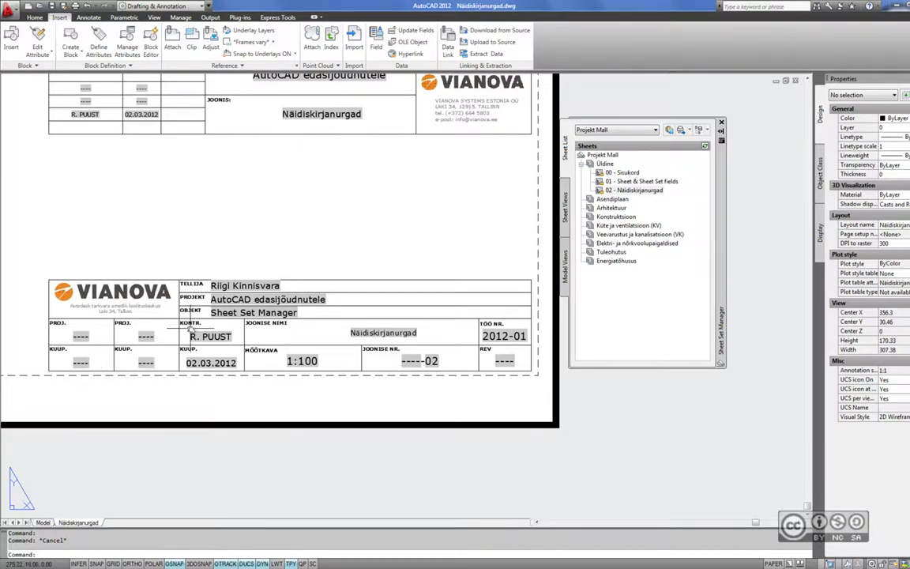
right_click(403, 348)
middle_drag(367, 172, 362, 267)
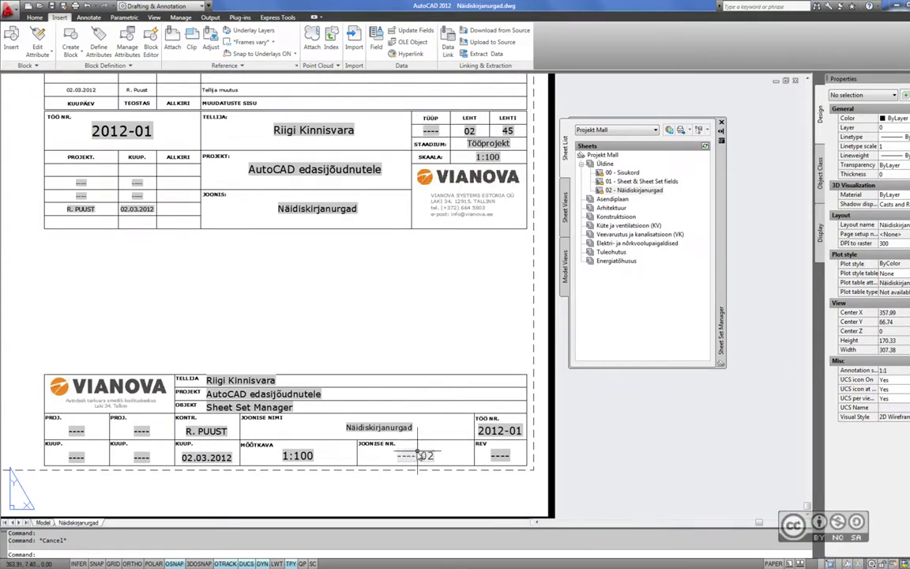
- Set sheet 02's Category to VK and regenerate so the title block reads VK-02
right_click(658, 193)
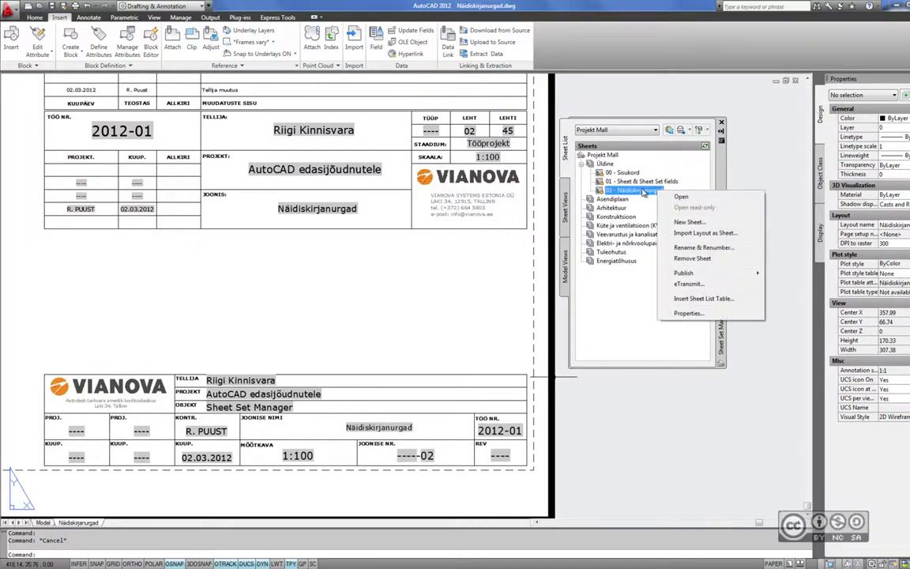
click(687, 313)
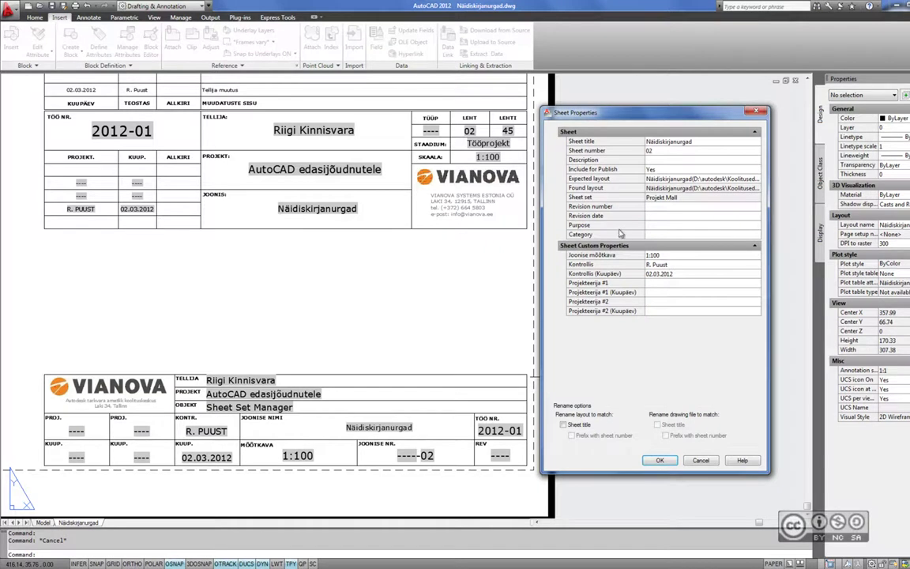
click(662, 235)
text(VK)
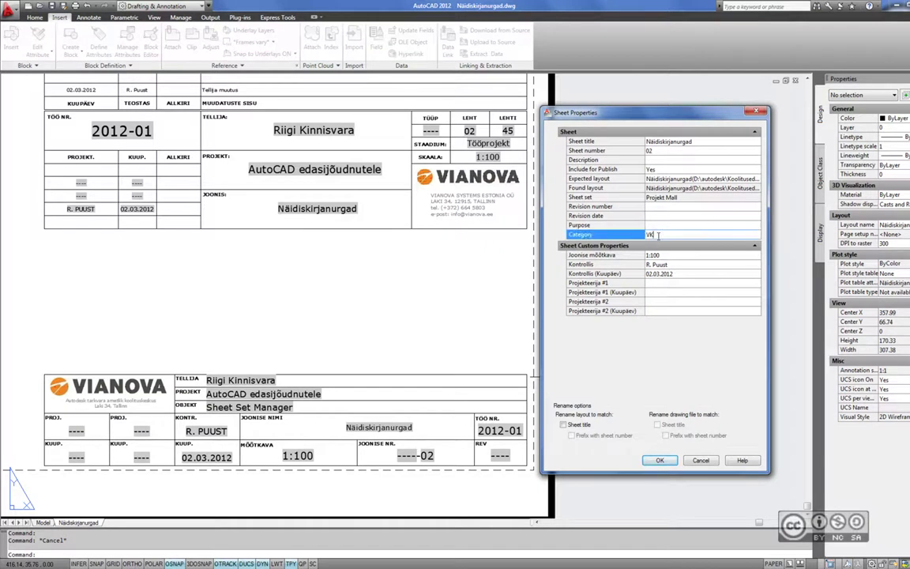
click(660, 459)
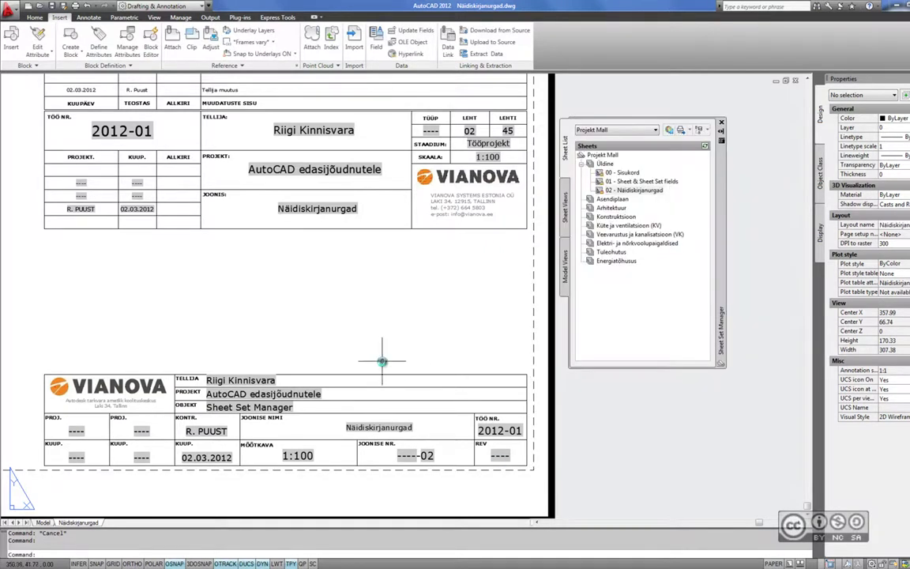
click(388, 543)
text(re)
key(Return)
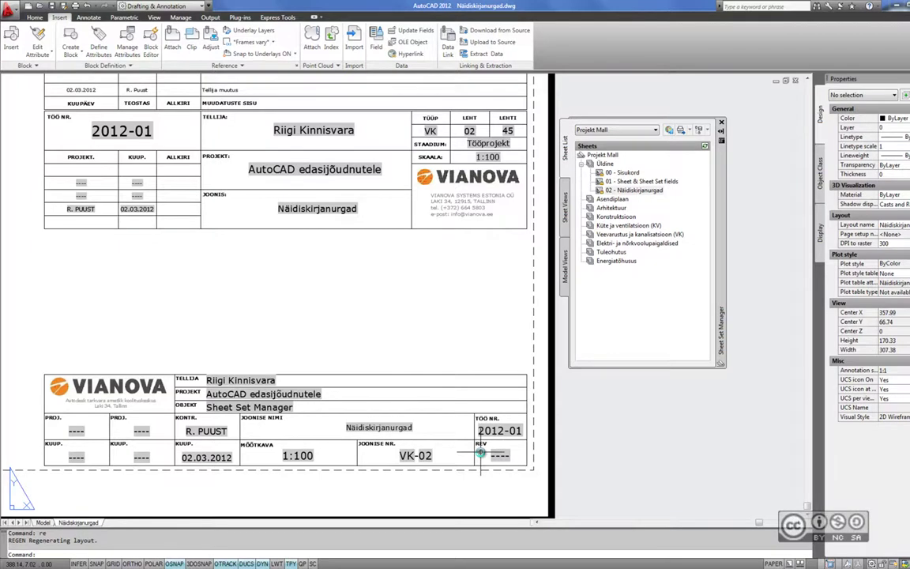
middle_drag(242, 109, 242, 167)
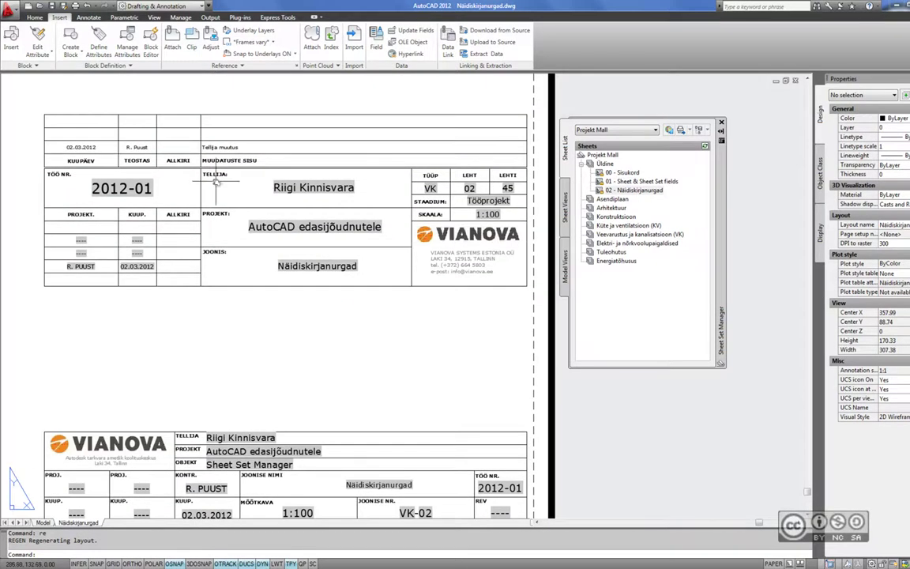
middle_drag(360, 367, 360, 313)
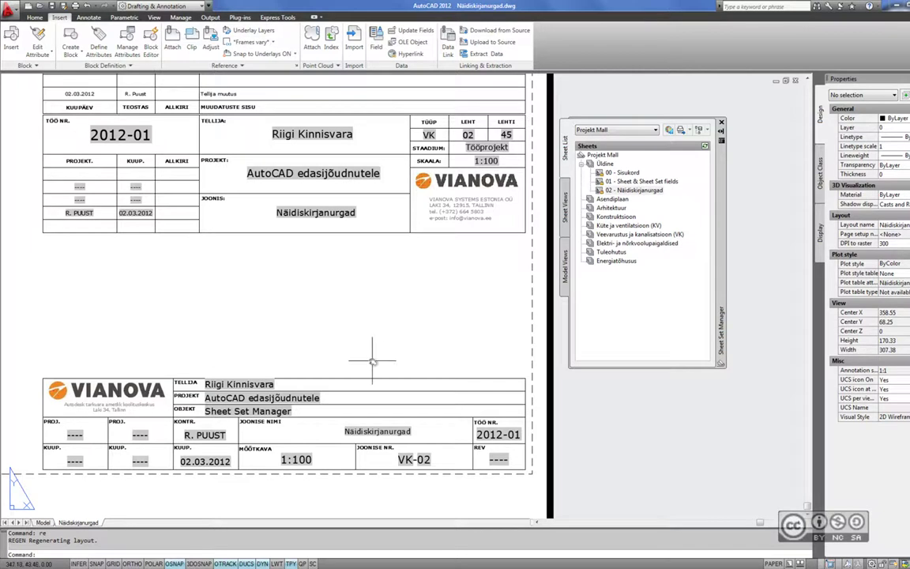
- Set sheet 02 - Näidiskirjanurgad's Revision number to 2 in its properties
right_click(647, 192)
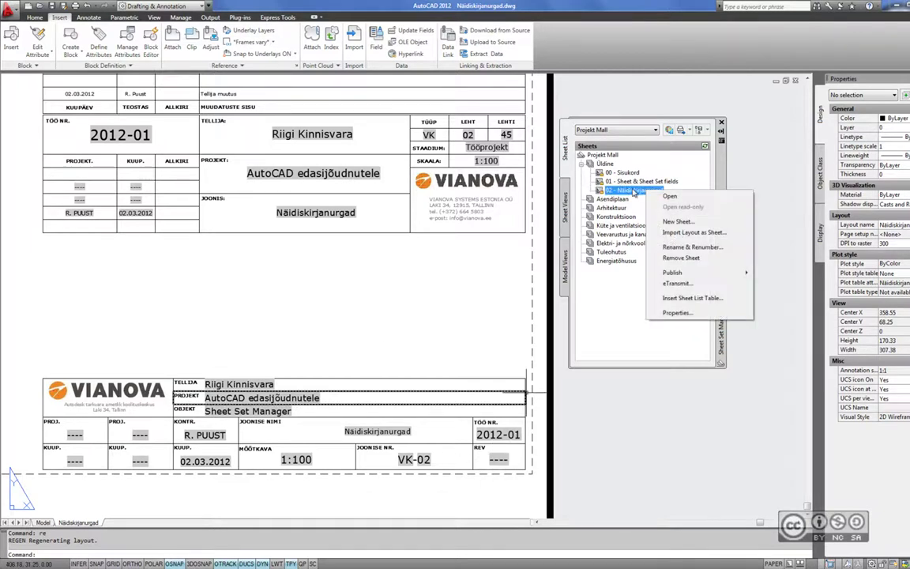
click(675, 312)
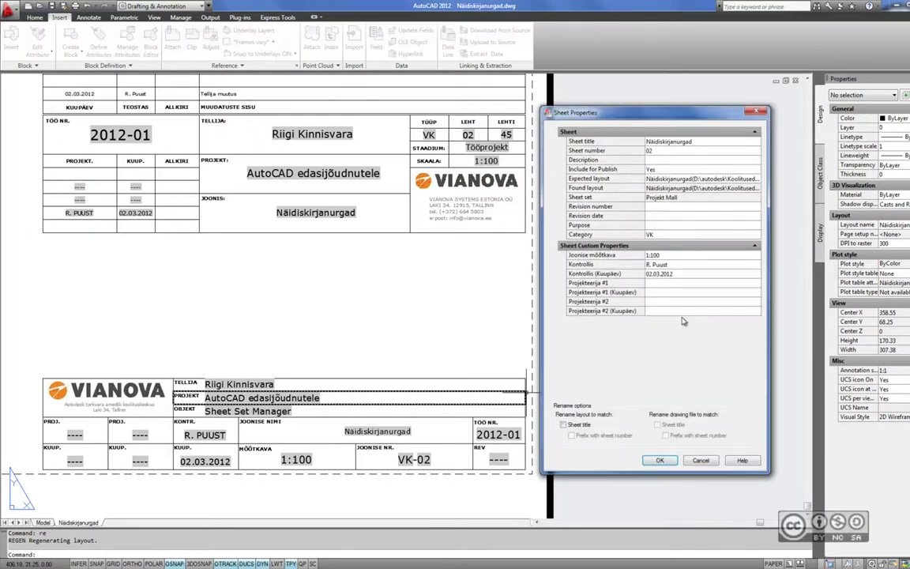
click(655, 207)
text(2)
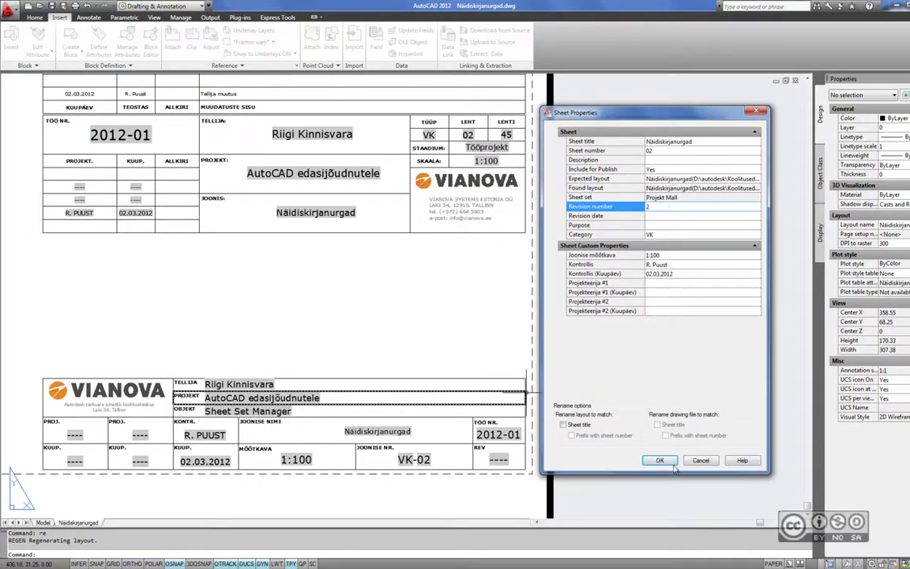
click(669, 462)
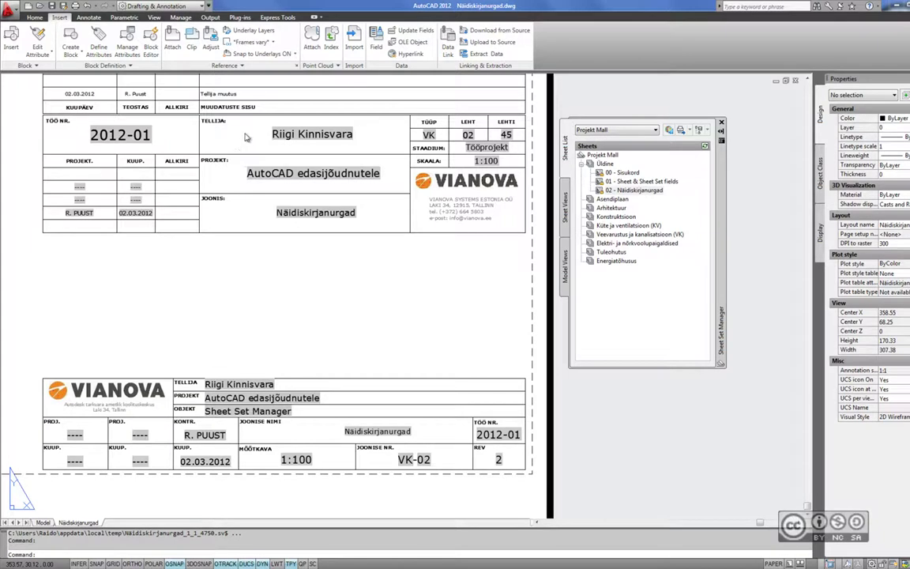
- Open sheet 01 - Sheet & Sheet Set fields and start the Insert Field command
double_click(633, 182)
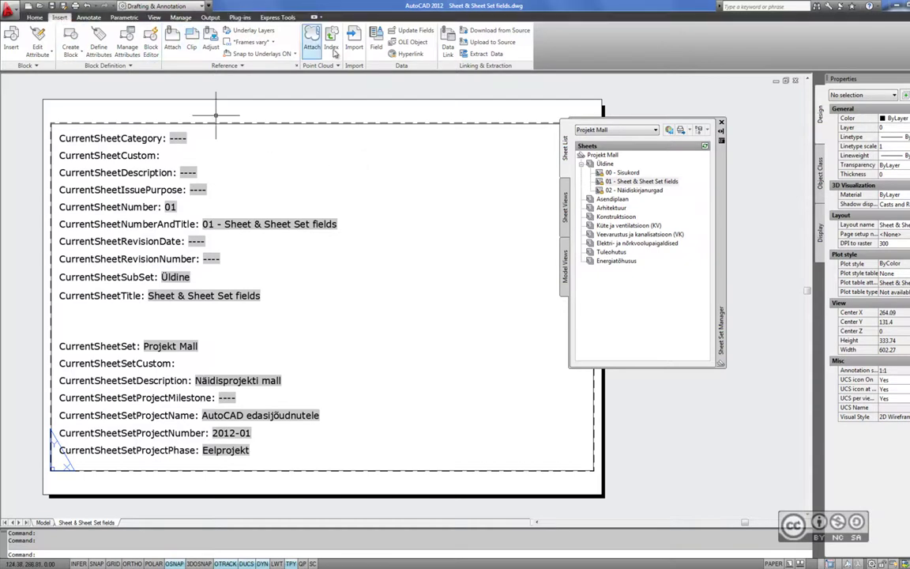
click(376, 41)
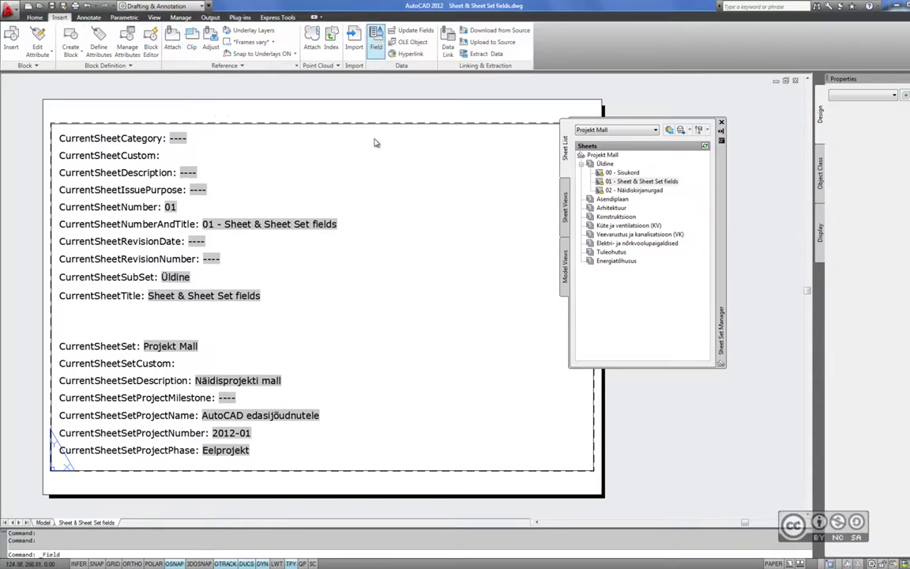
- Choose the unformatted Sheet Set field CurrentSheetNumber in the Field dialog
mouse_move(231, 125)
mouse_down()
mouse_move(511, 125)
mouse_move(551, 108)
mouse_up()
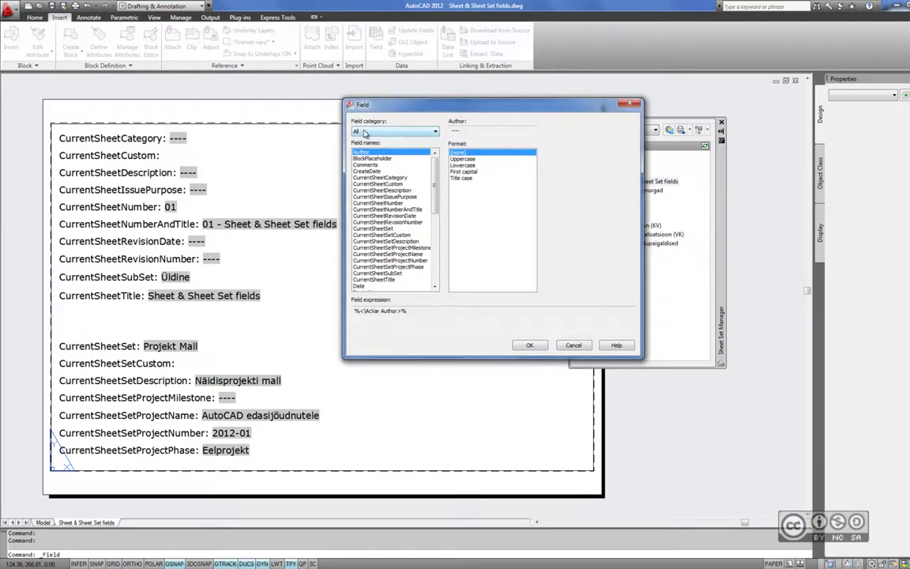
click(364, 132)
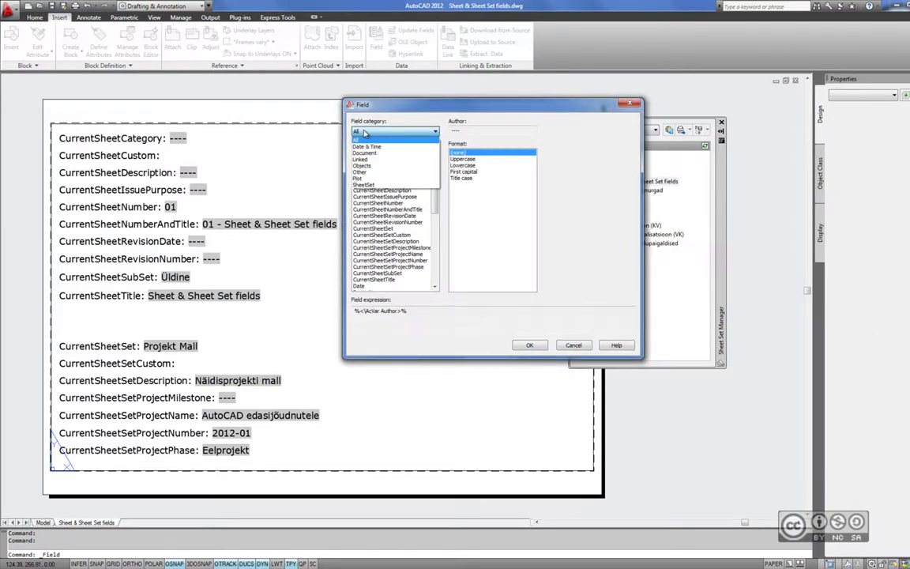
click(365, 185)
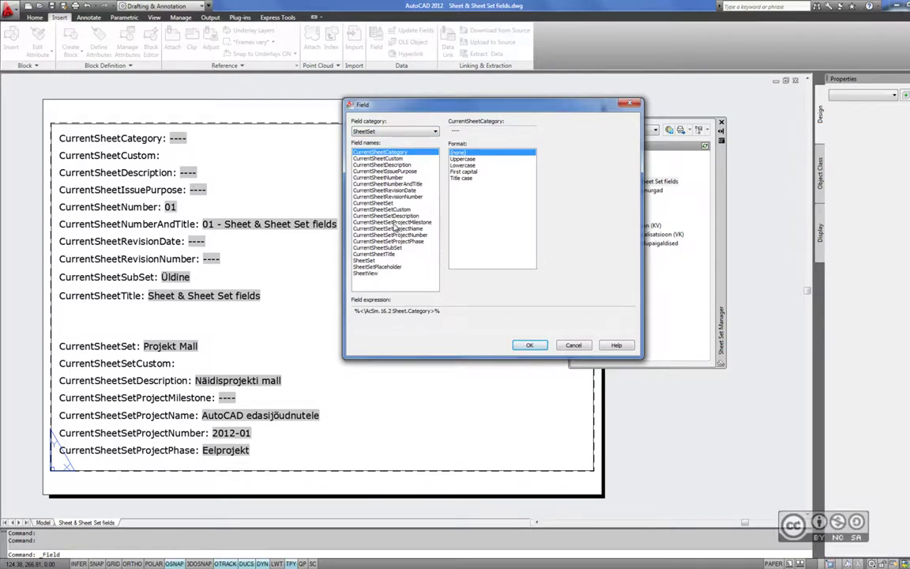
click(410, 179)
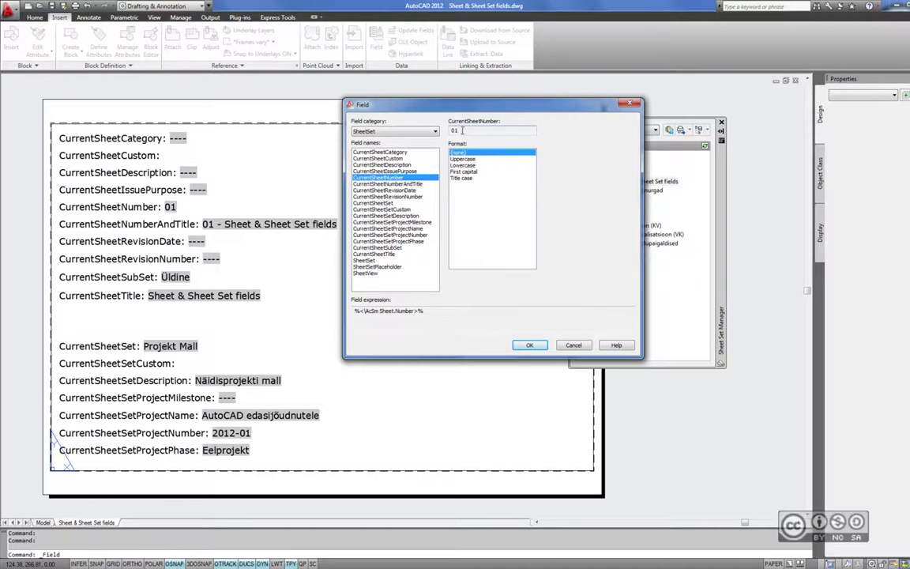
drag(522, 114, 463, 112)
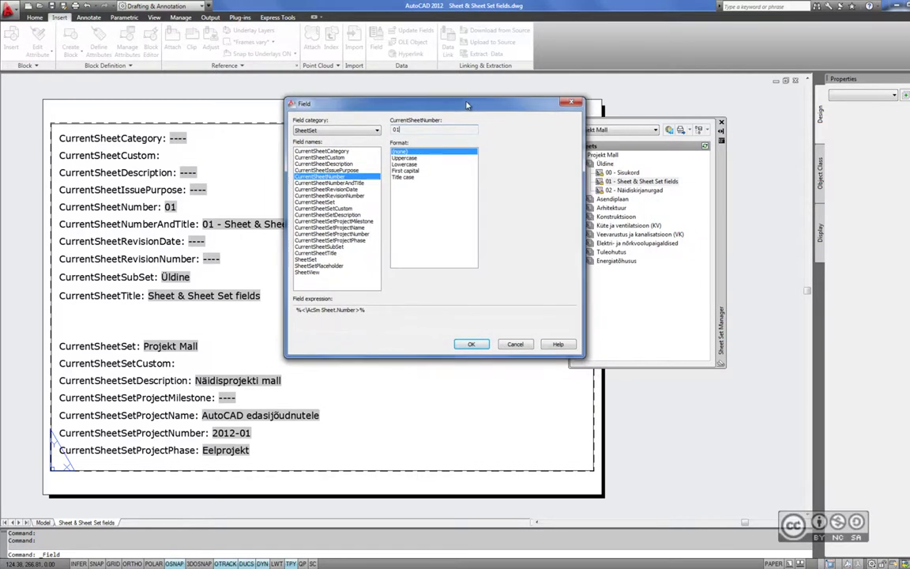
click(403, 170)
click(403, 158)
click(404, 151)
click(471, 343)
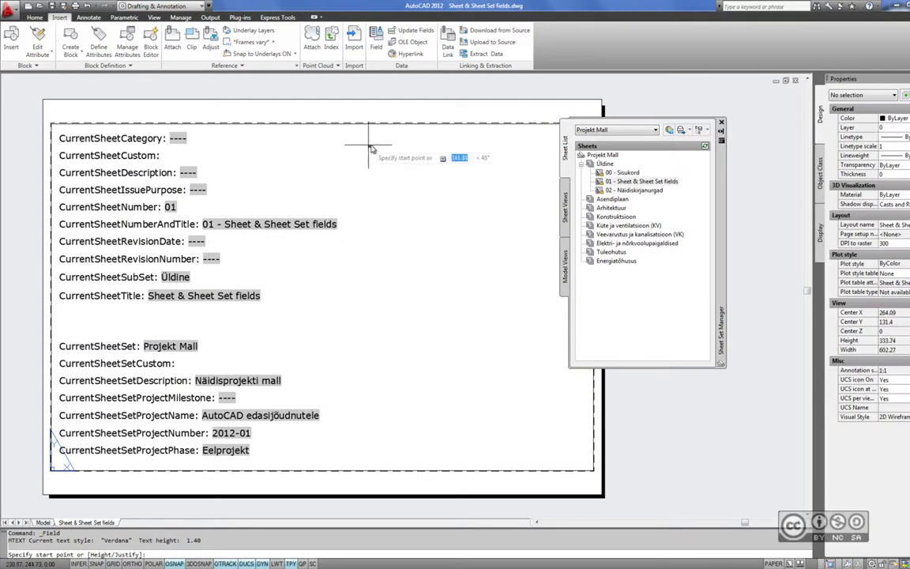
- Place the 01 field near the page top and set its text height to 3.5
click(374, 143)
click(372, 142)
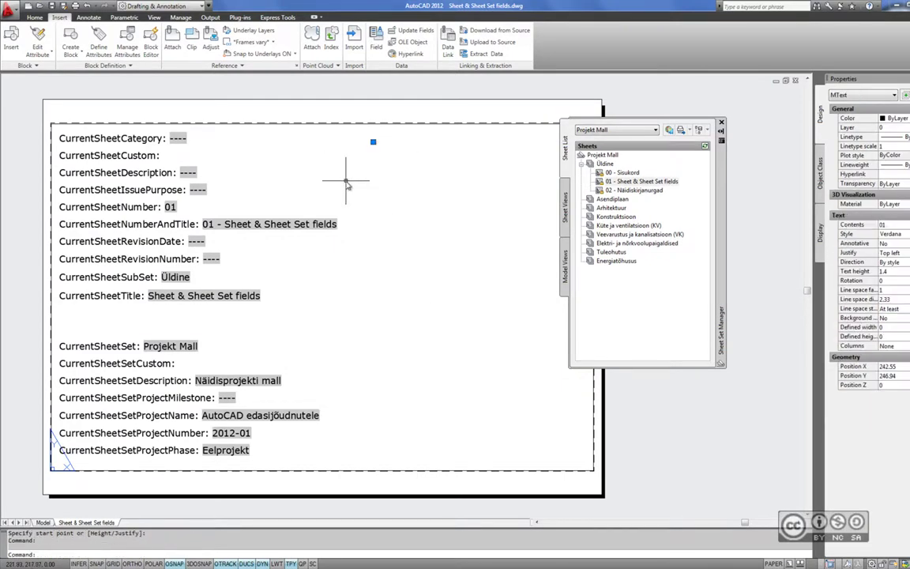
click(896, 272)
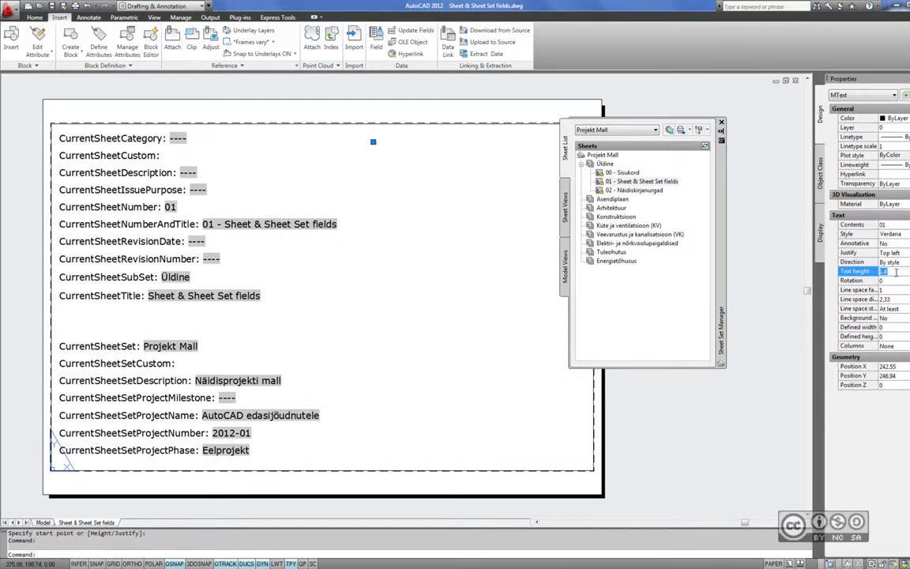
text(43.5)
key(Return)
key(Escape)
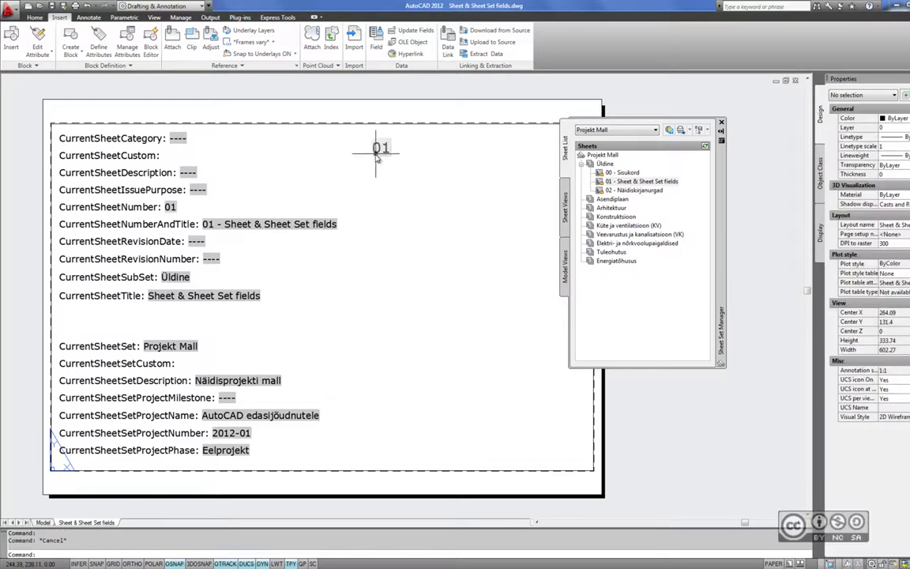
- Renumber sheet 01 to 05, then bring up the Projekt Mall sheet set properties
right_click(629, 180)
click(666, 357)
click(671, 151)
text(05)
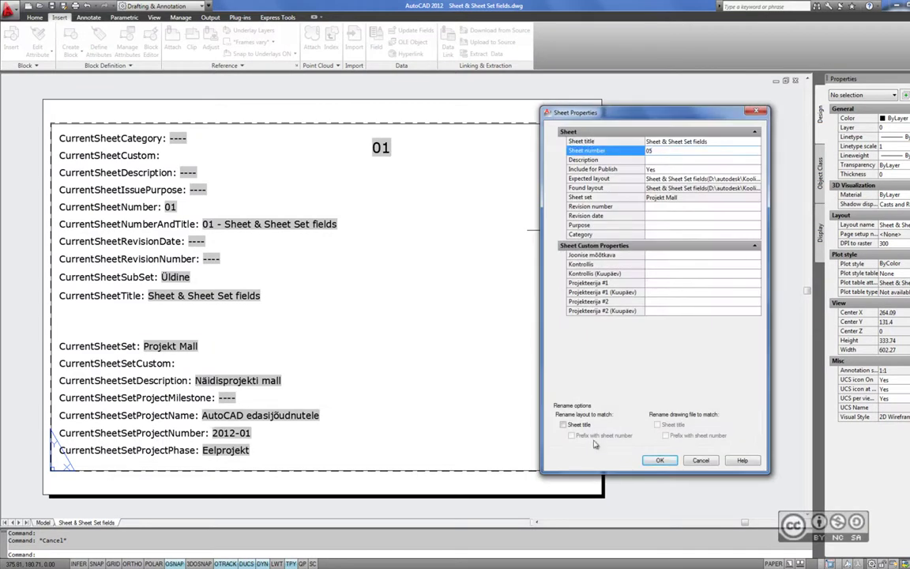
click(644, 461)
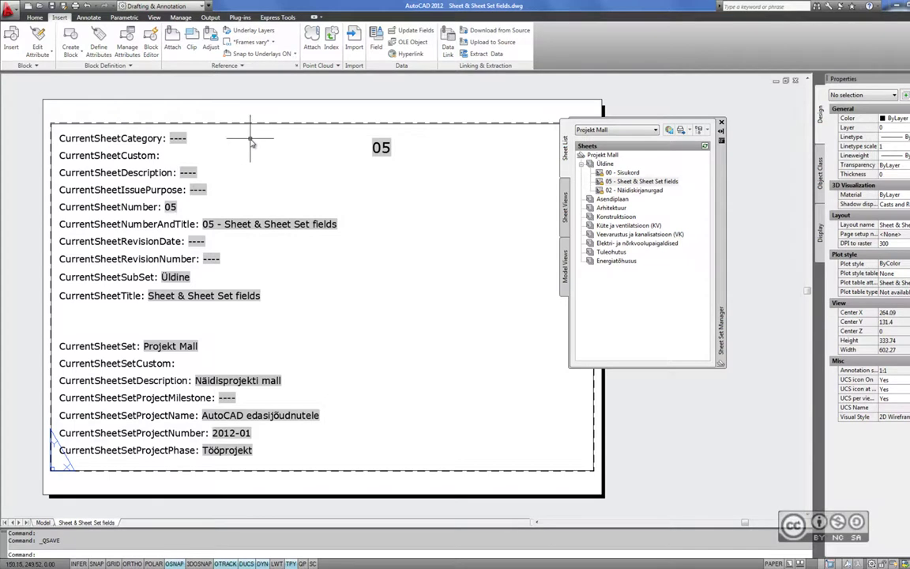
right_click(597, 155)
click(628, 285)
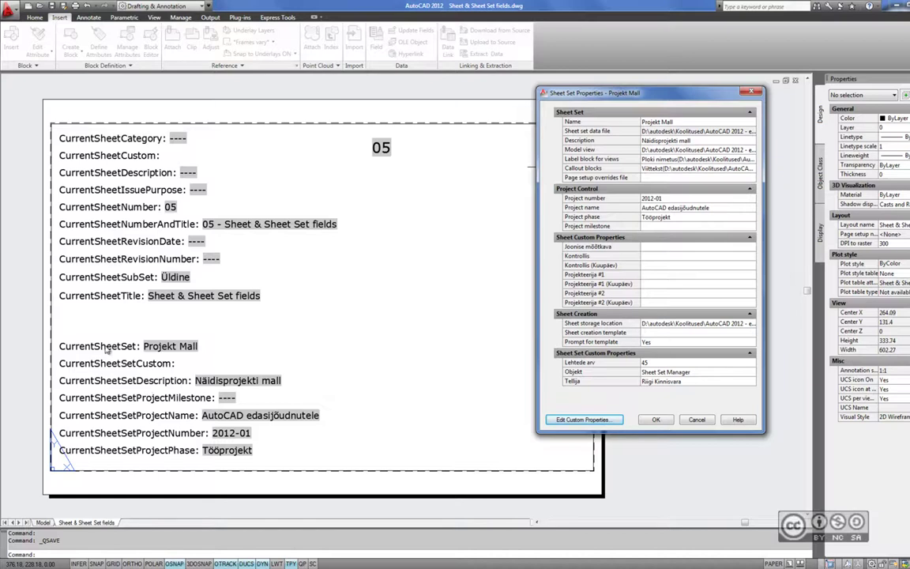
- Close the Projekt Mall sheet set properties
mouse_move(672, 99)
mouse_down()
mouse_move(622, 128)
mouse_move(591, 203)
mouse_up()
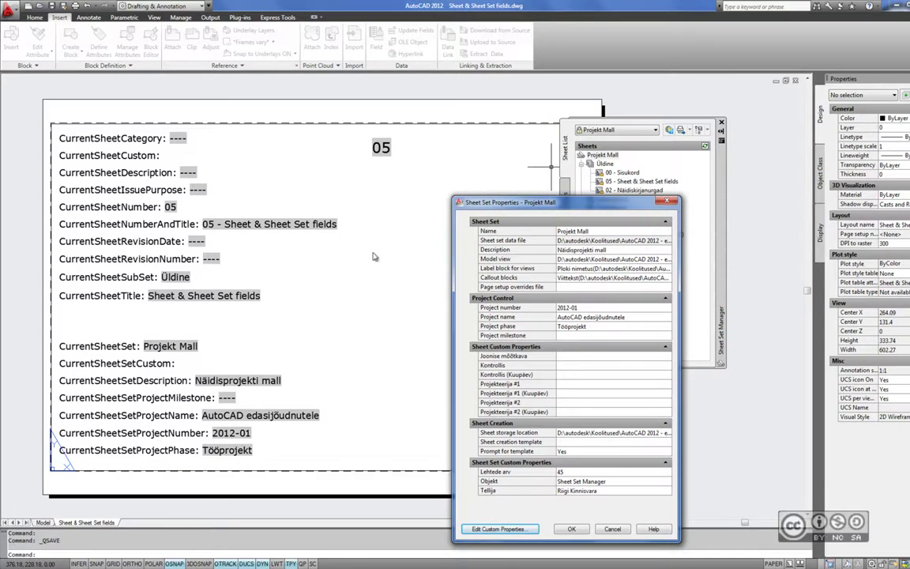
mouse_move(530, 203)
mouse_down()
mouse_move(433, 255)
mouse_move(429, 237)
mouse_up()
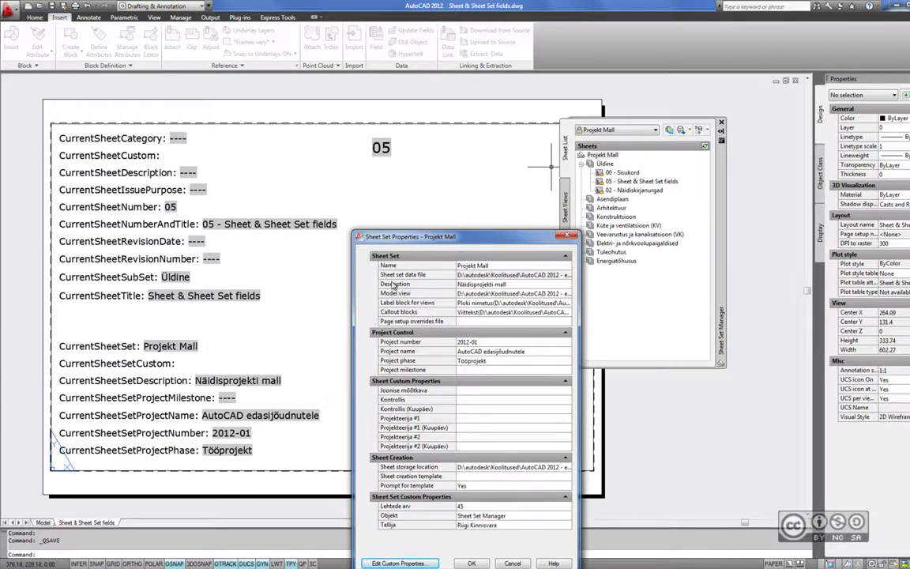
click(471, 562)
- Set sheet 05's description to Üldinfo and regenerate with RE so the field shows it
right_click(632, 180)
click(588, 281)
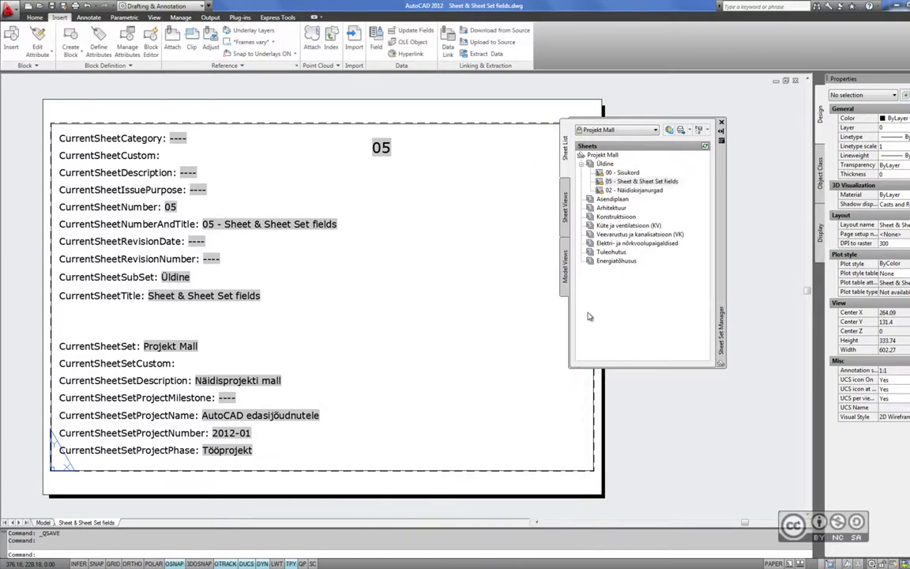
click(694, 160)
text(Üldinfo)
key(Return)
text(re)
key(Return)
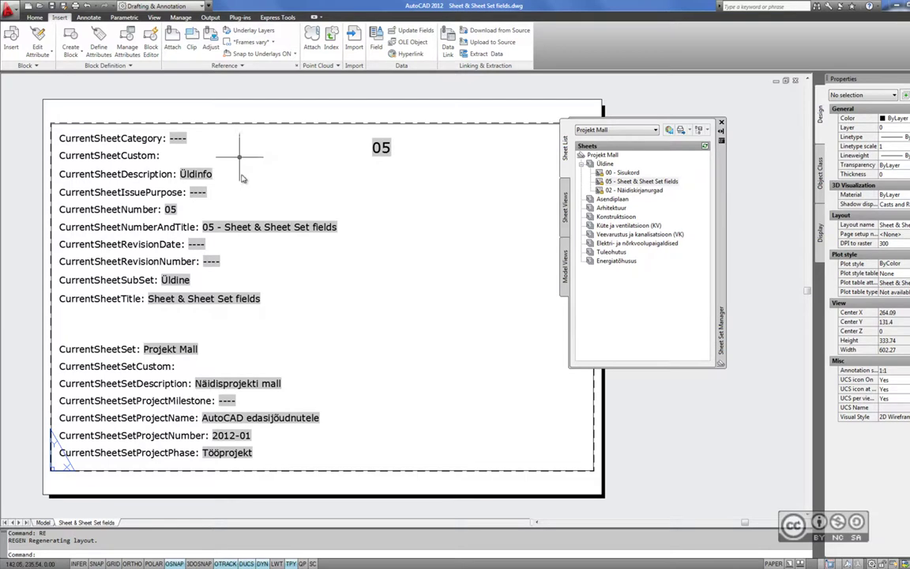
- Show Projekt Mall's properties with Sheet and Sheet Set Custom Properties groups both expanded
right_click(616, 158)
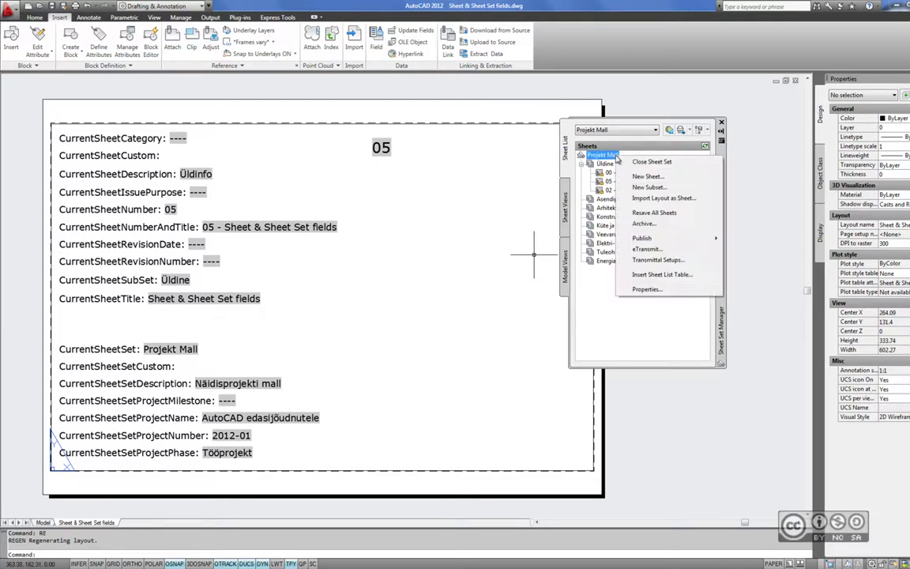
click(648, 289)
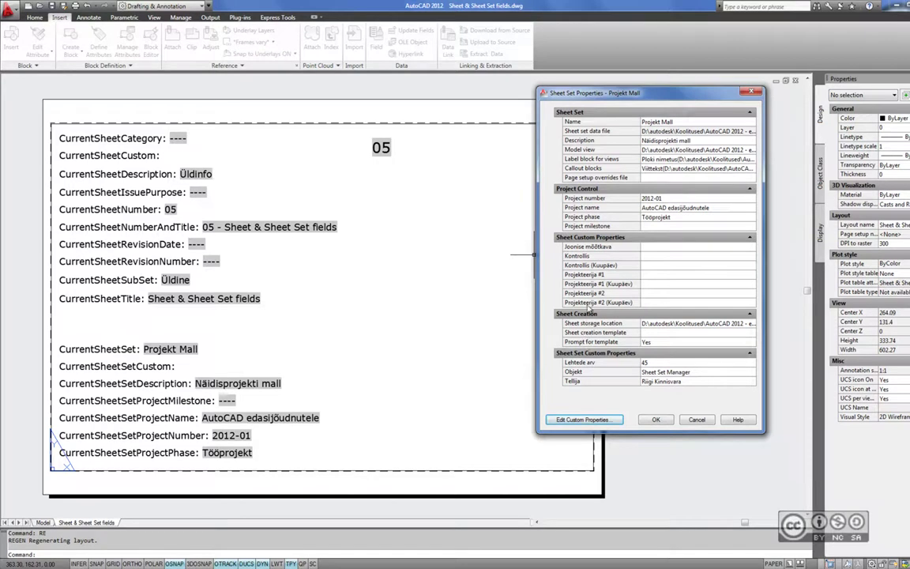
double_click(600, 237)
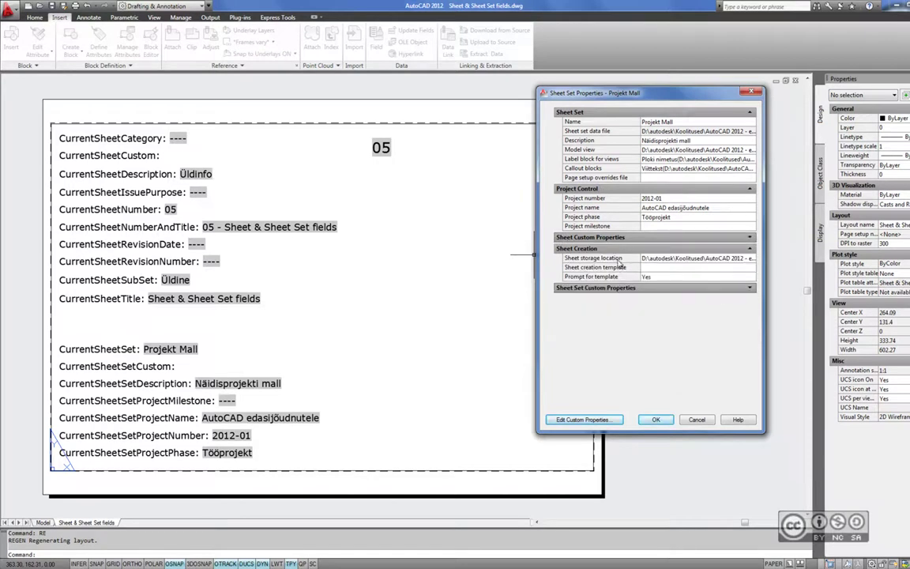
drag(562, 95, 611, 186)
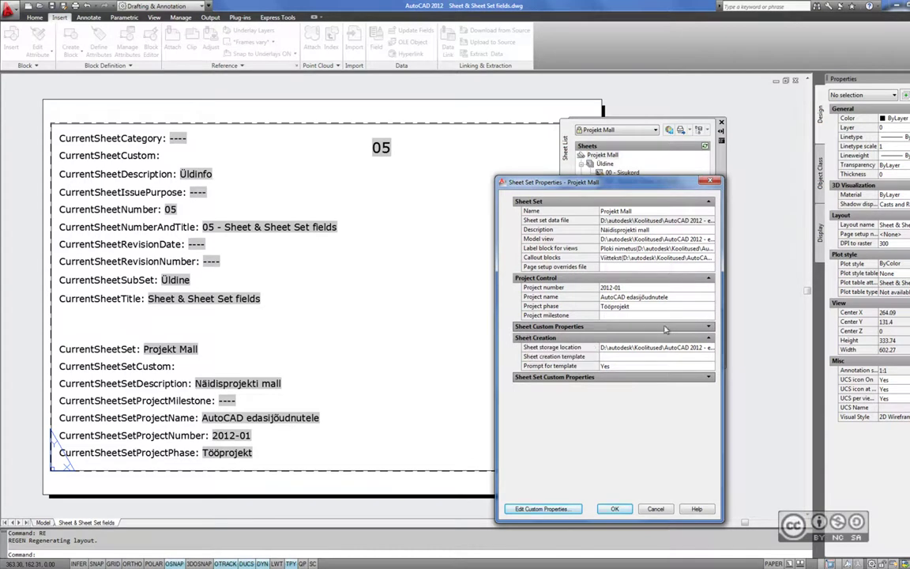
click(707, 327)
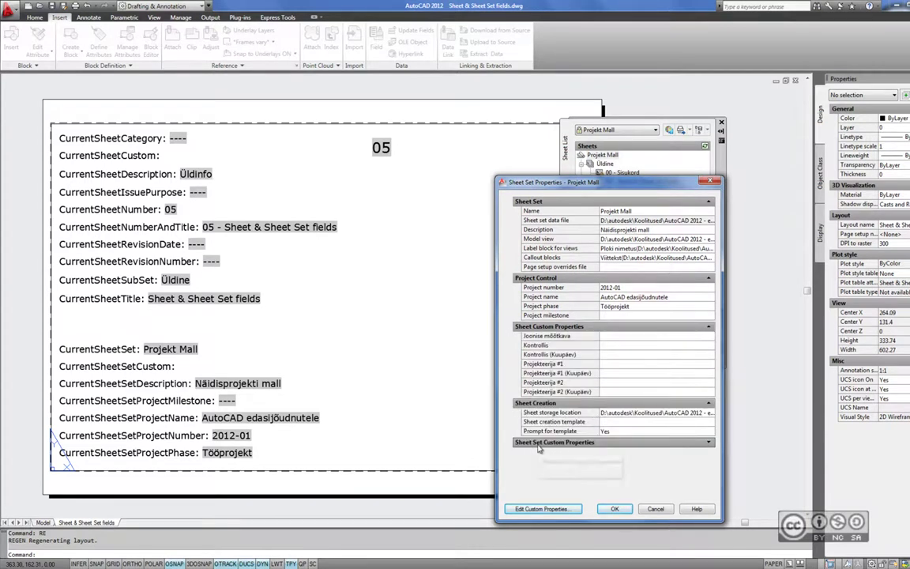
click(708, 443)
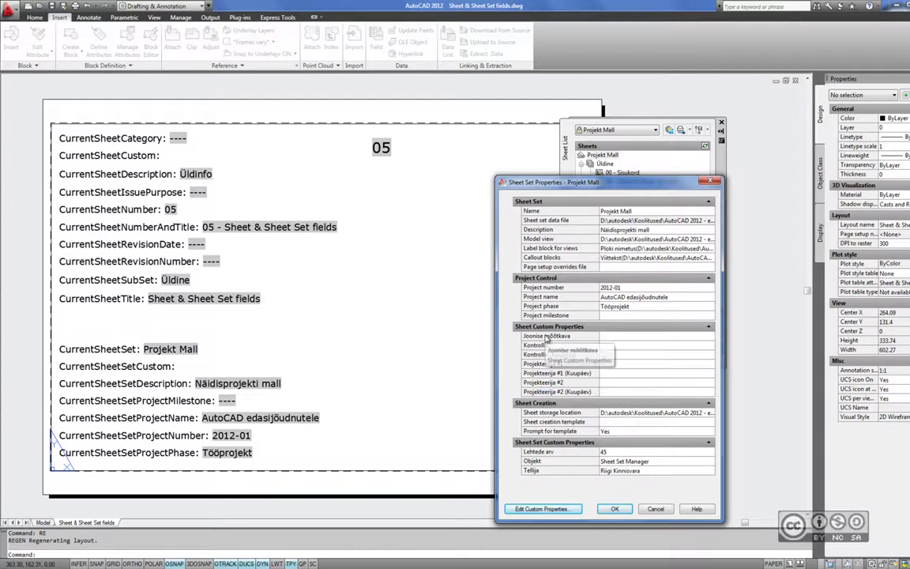
- Browse custom properties like Lehtede arv, Objekt, Tellija and their owners, then close unchanged
click(552, 510)
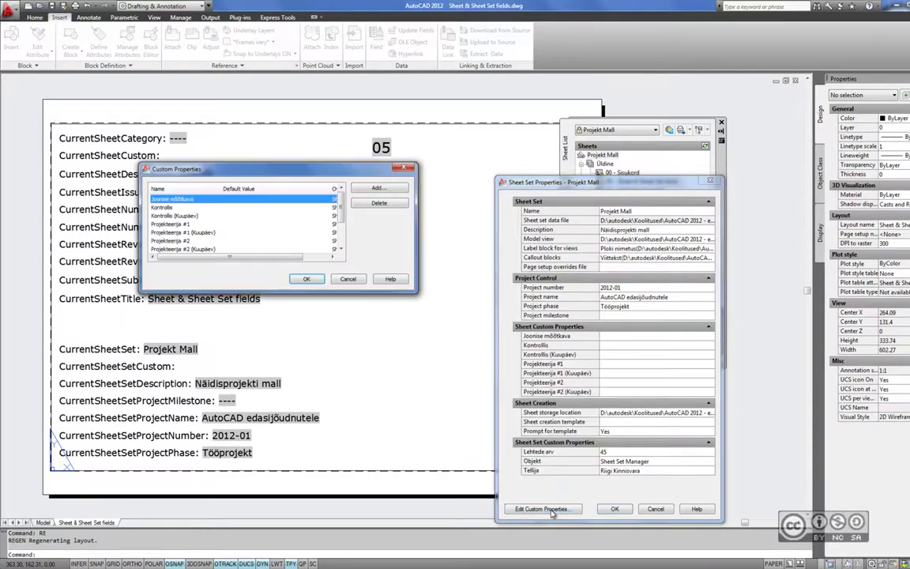
drag(417, 241, 470, 241)
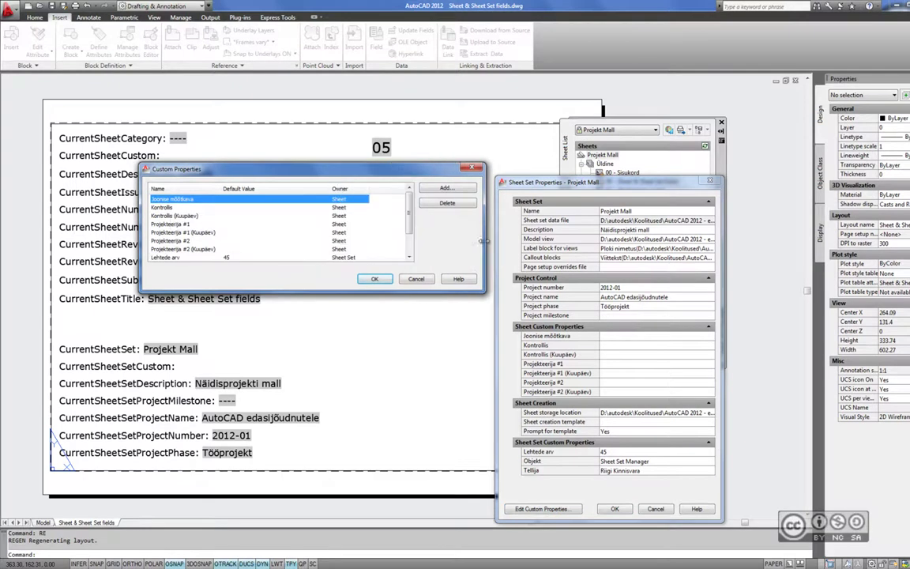
drag(397, 215, 396, 229)
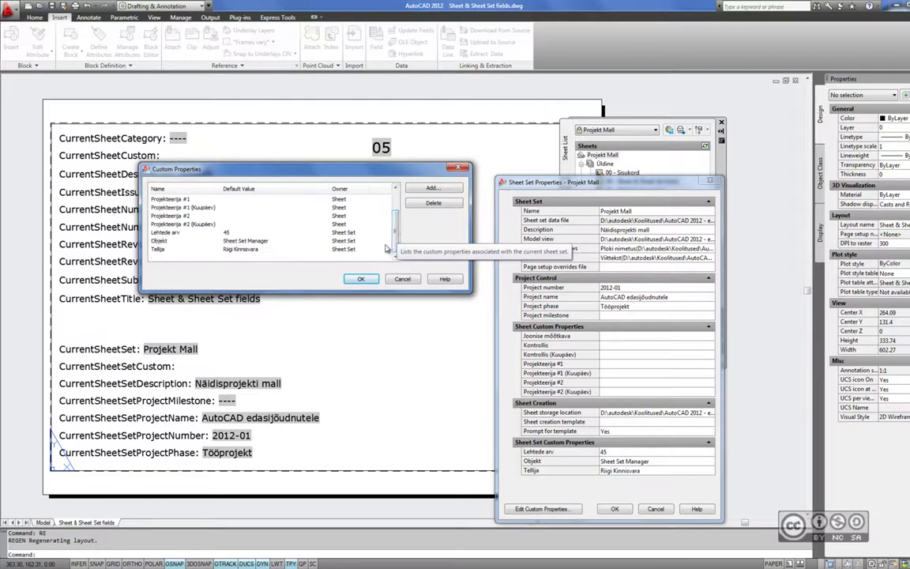
click(346, 233)
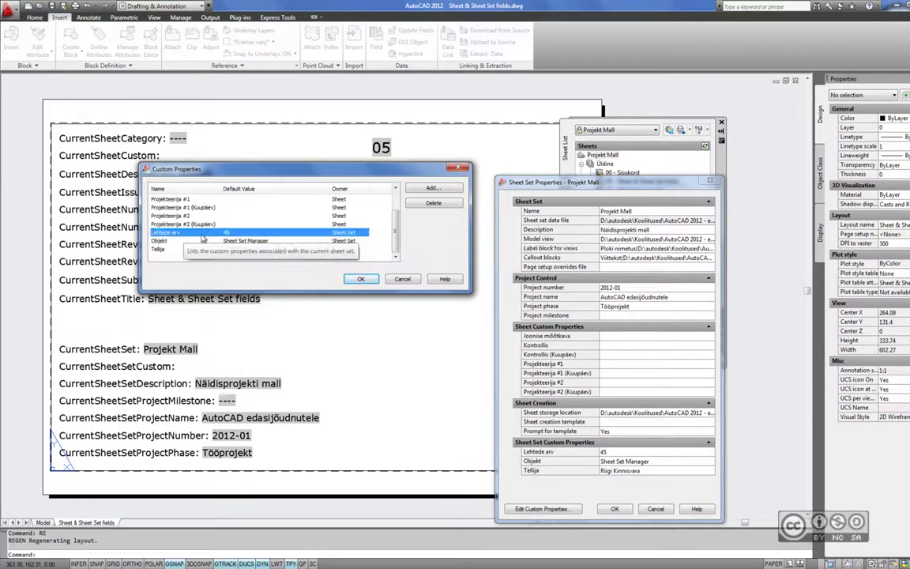
click(162, 240)
click(186, 249)
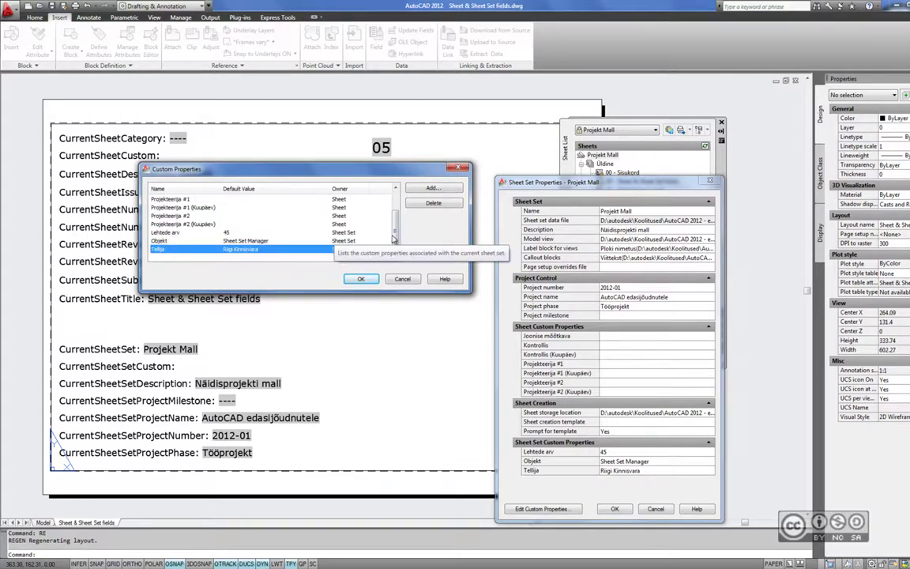
scroll(186, 208, up, 1)
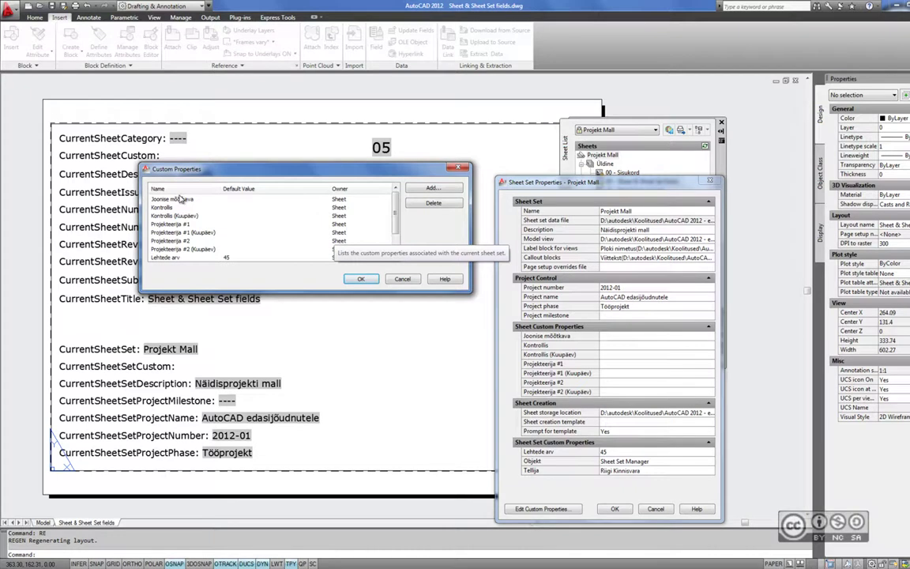
click(168, 249)
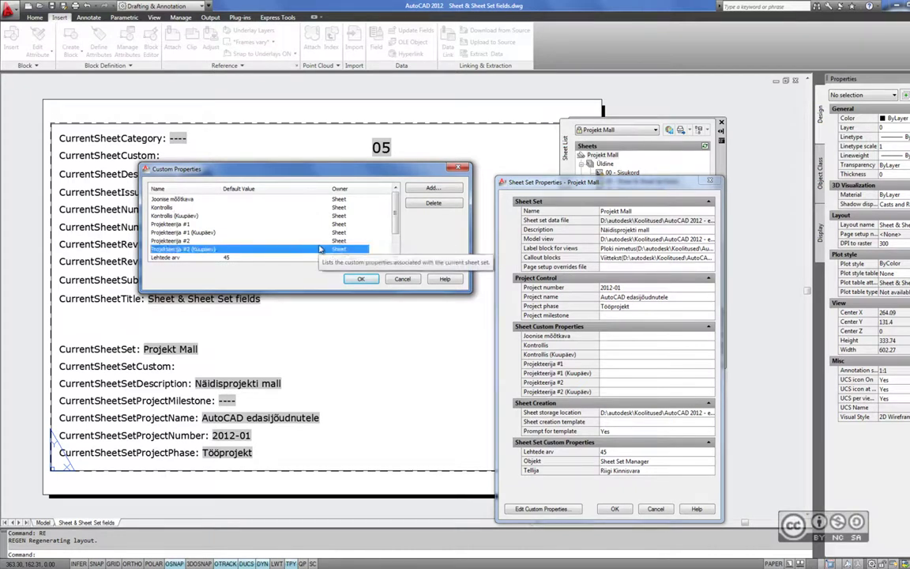
drag(342, 240, 343, 199)
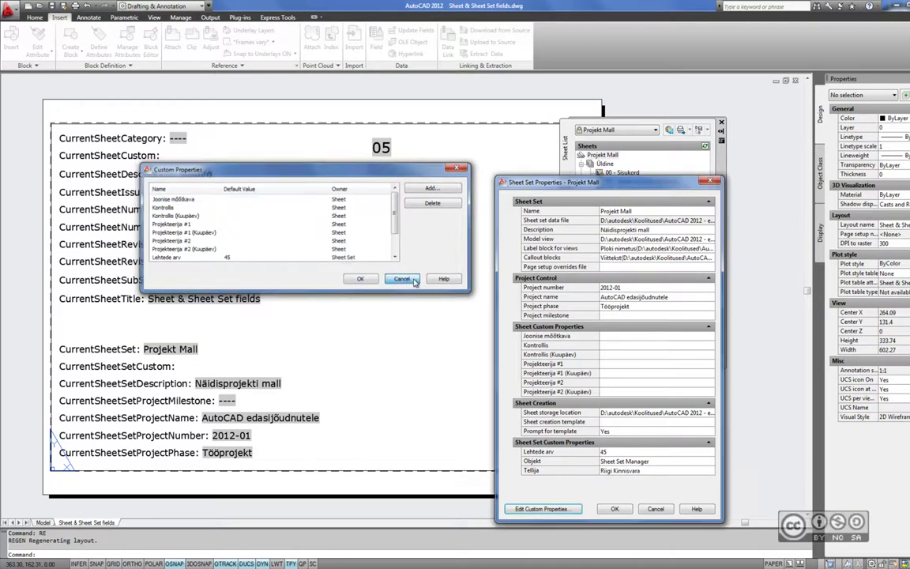
click(361, 278)
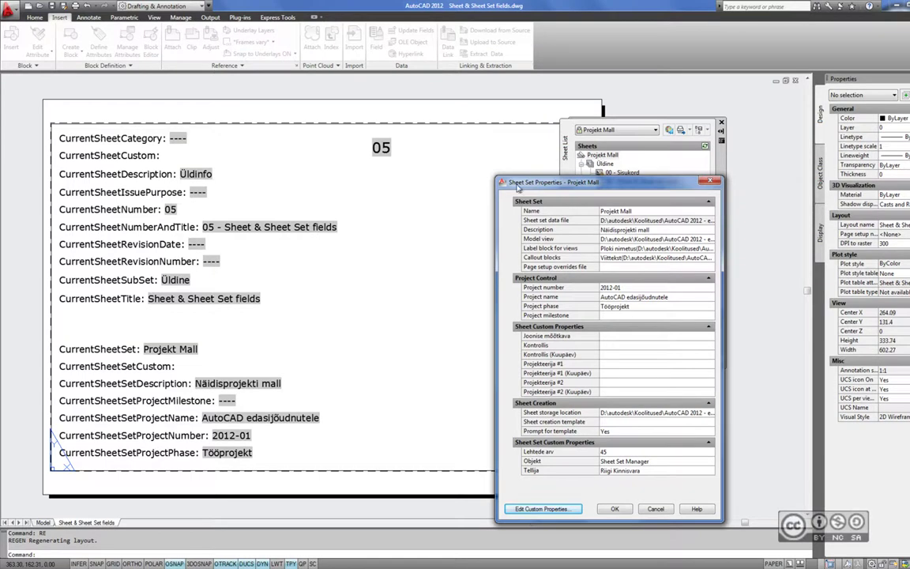
click(655, 508)
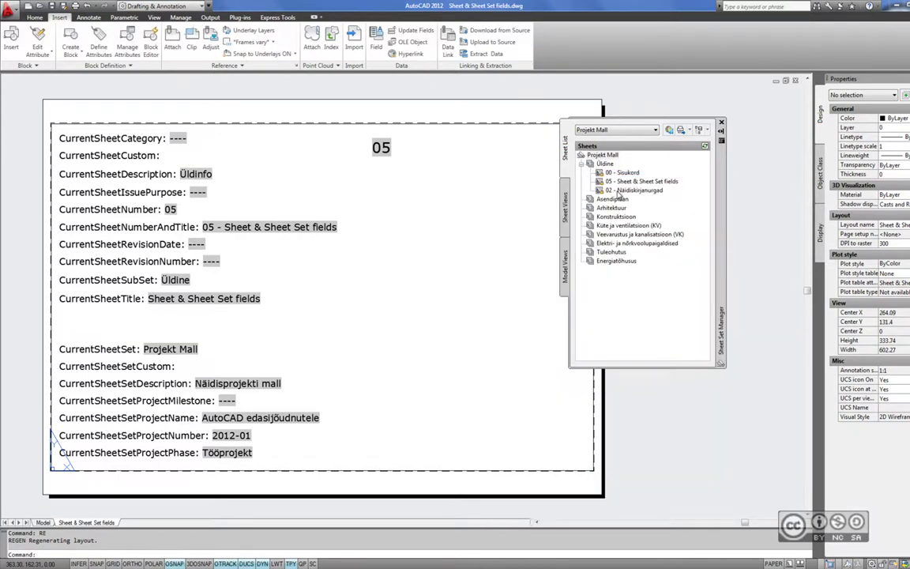
right_click(621, 192)
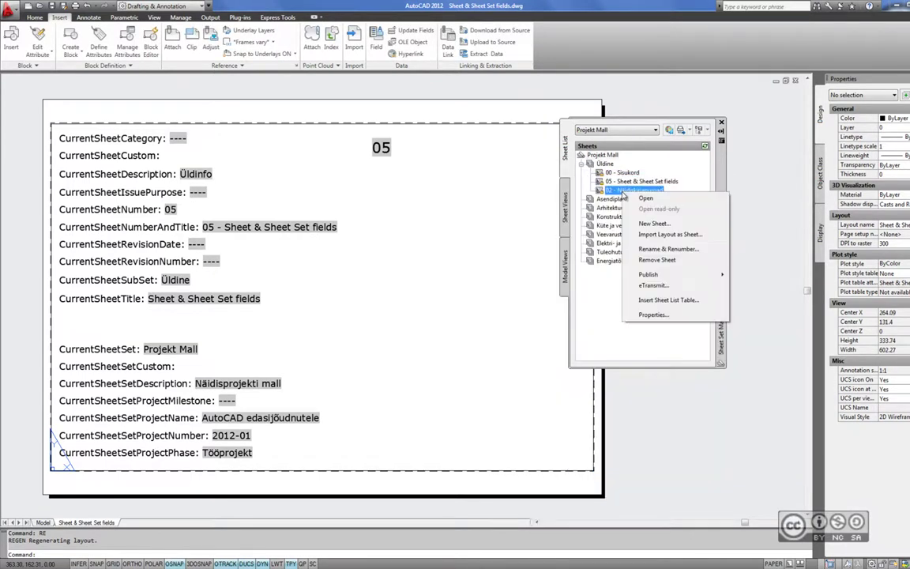
click(653, 314)
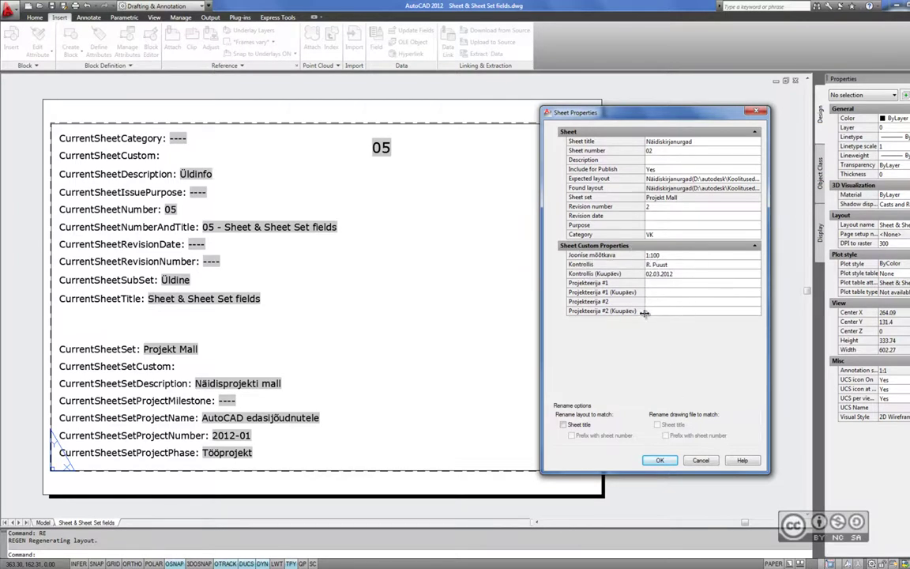
click(659, 459)
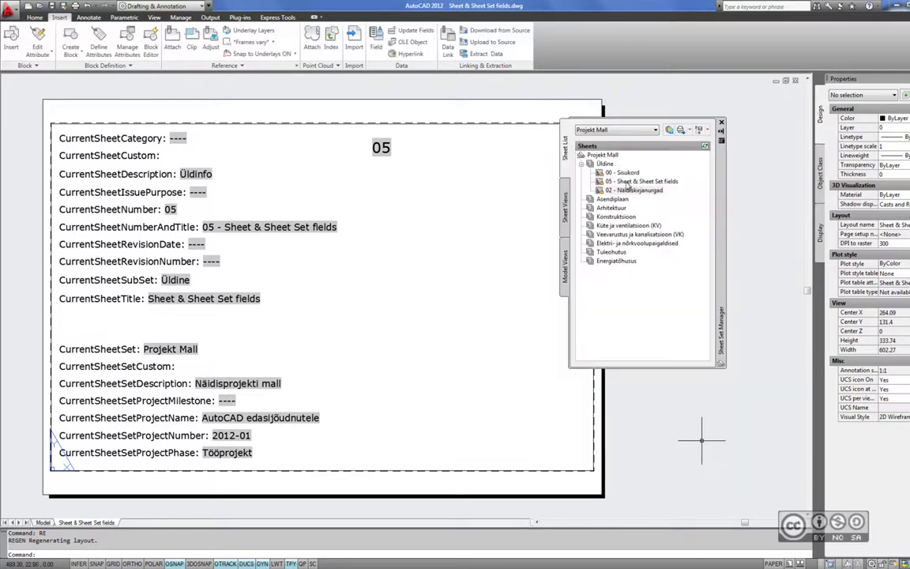
right_click(607, 155)
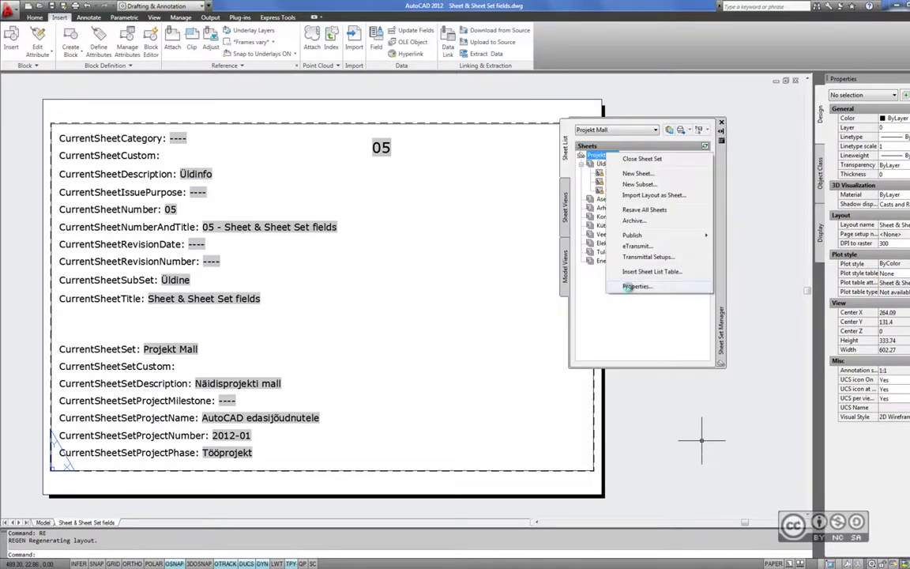
click(636, 343)
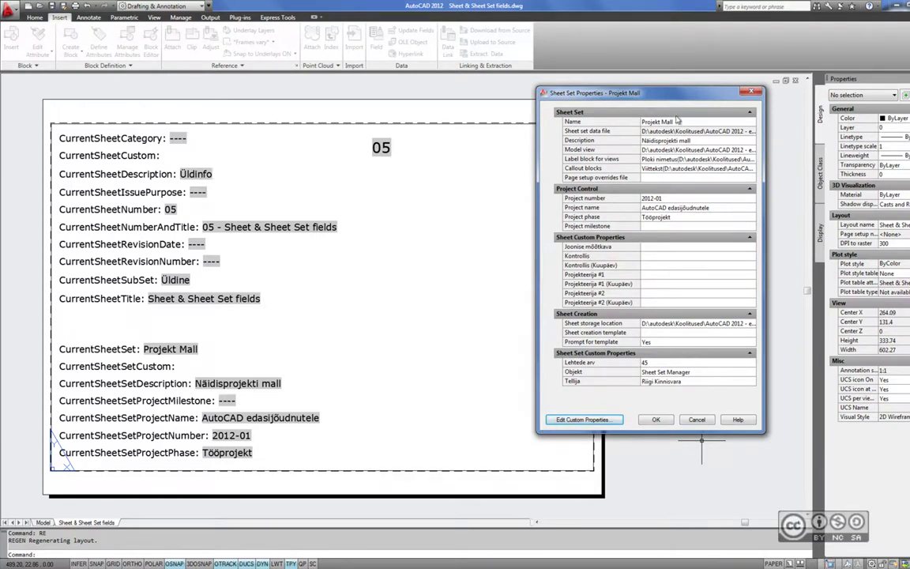
drag(679, 96, 475, 173)
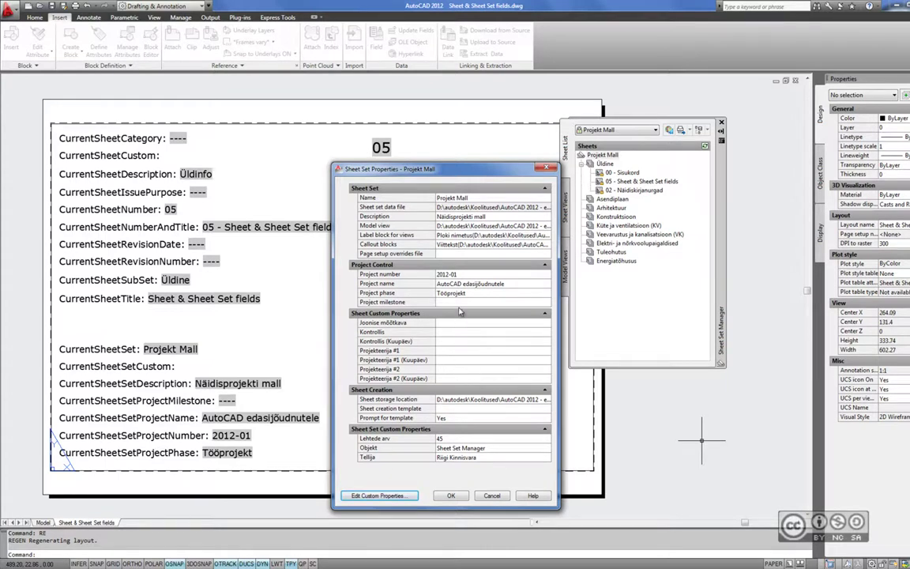
click(451, 495)
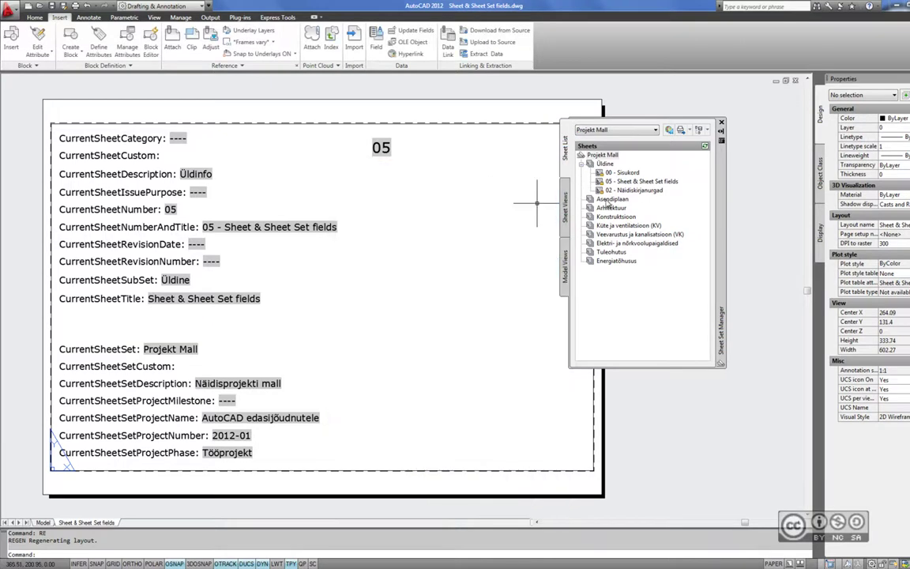
- Open sheet 02 Näidiskirjanurgad and insert a CurrentSheetSetCustom Tellija field above the title block
double_click(637, 191)
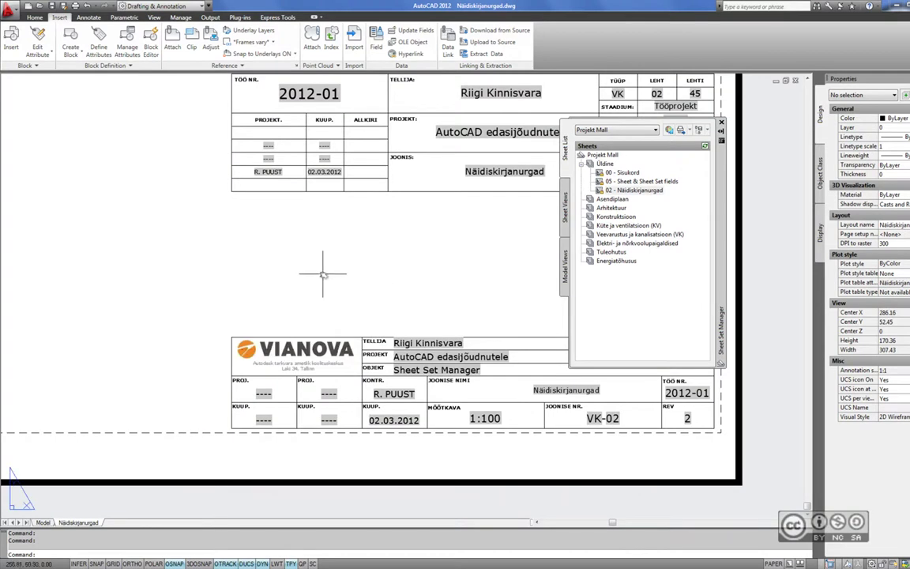
middle_drag(371, 271, 378, 241)
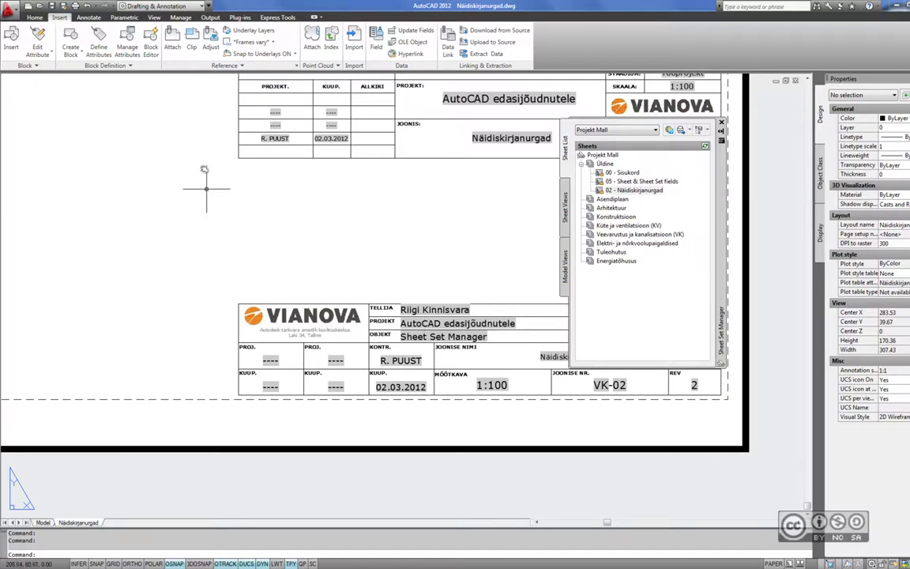
click(377, 45)
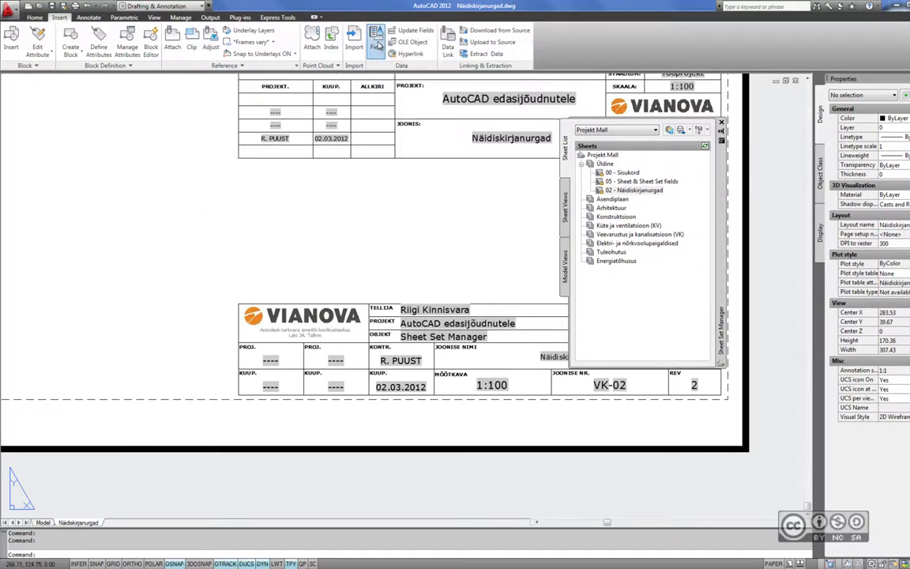
mouse_move(364, 84)
mouse_down()
mouse_move(158, 86)
mouse_move(120, 42)
mouse_up()
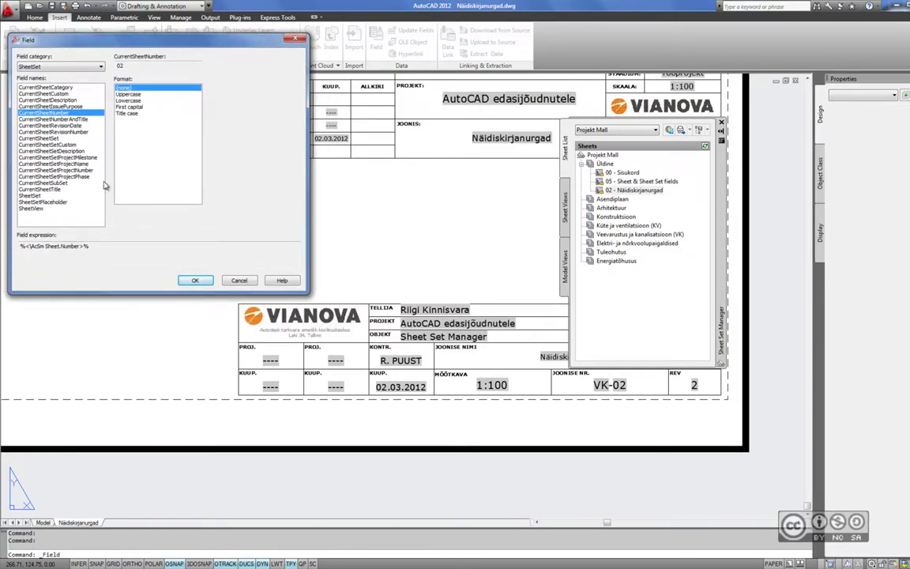
click(47, 145)
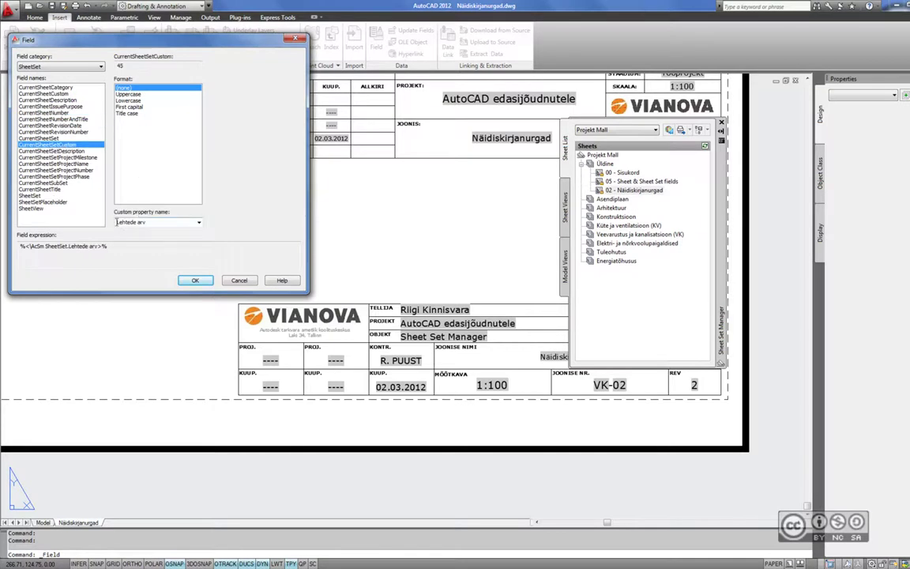
click(198, 223)
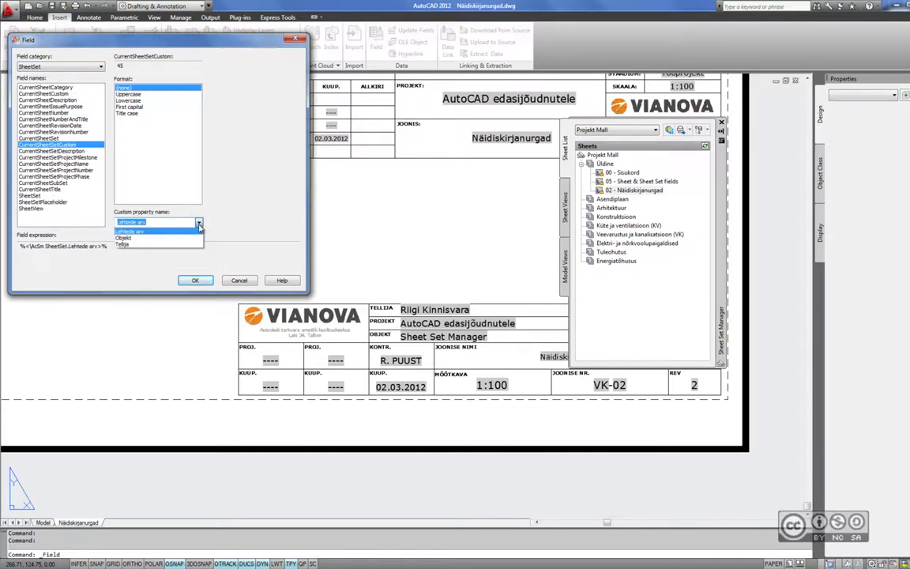
click(123, 244)
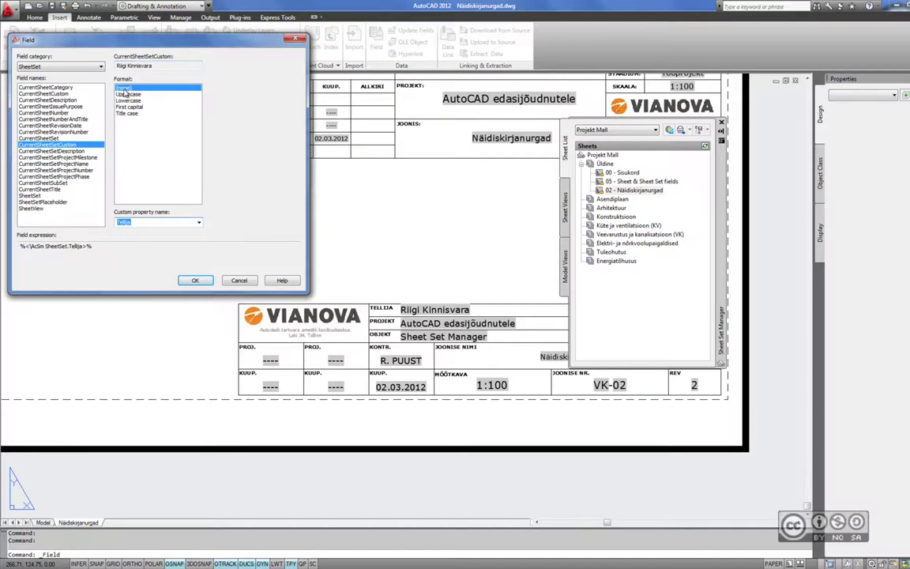
click(195, 280)
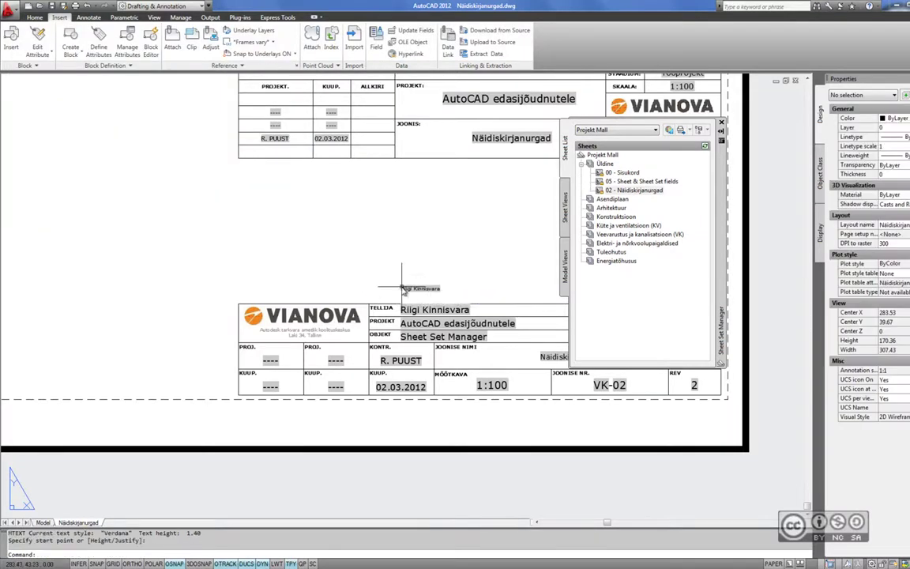
click(402, 287)
- Set the new Tellija field's text height to 2.5 after checking the existing client text
click(412, 309)
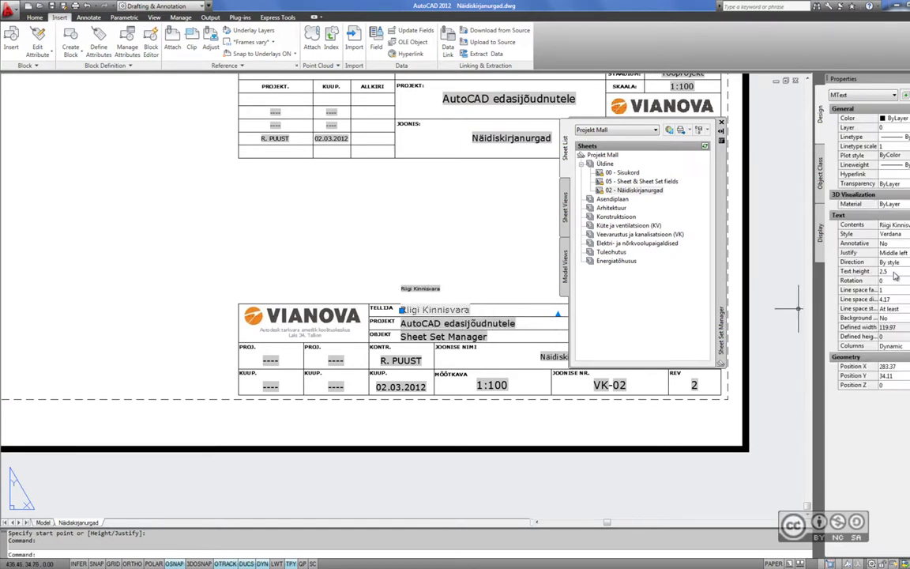
key(Escape)
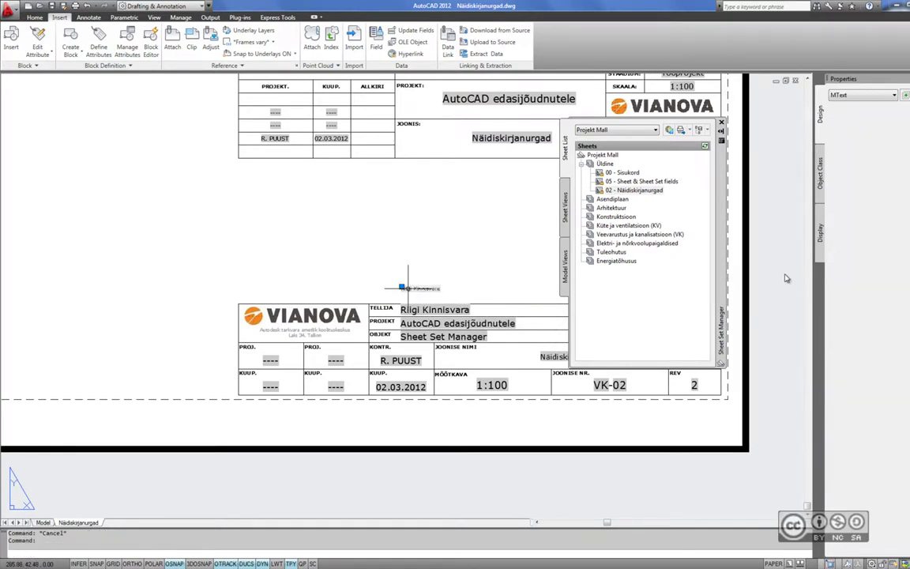
click(895, 272)
key(Return)
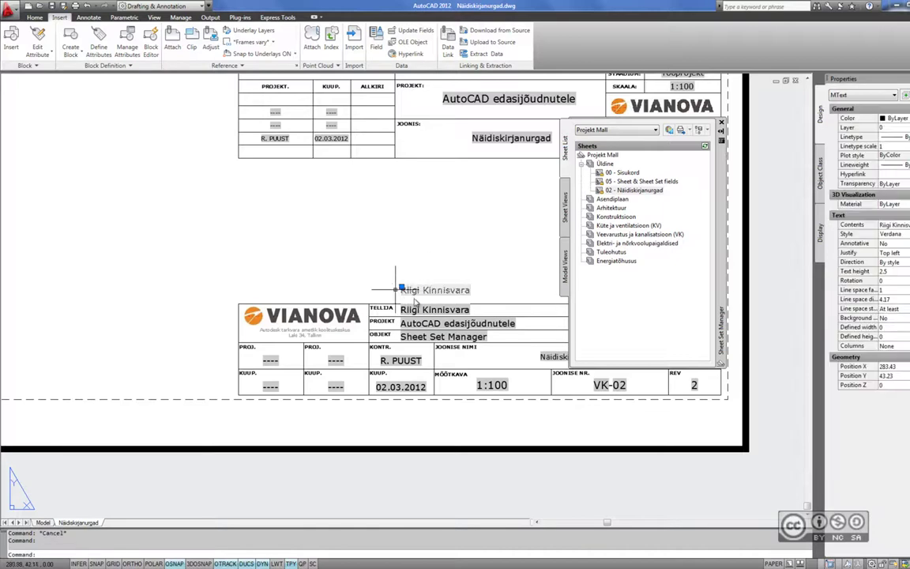
key(Escape)
- Change the Projekt Mall sheet set's Tellija property to Maanteeamet
right_click(457, 296)
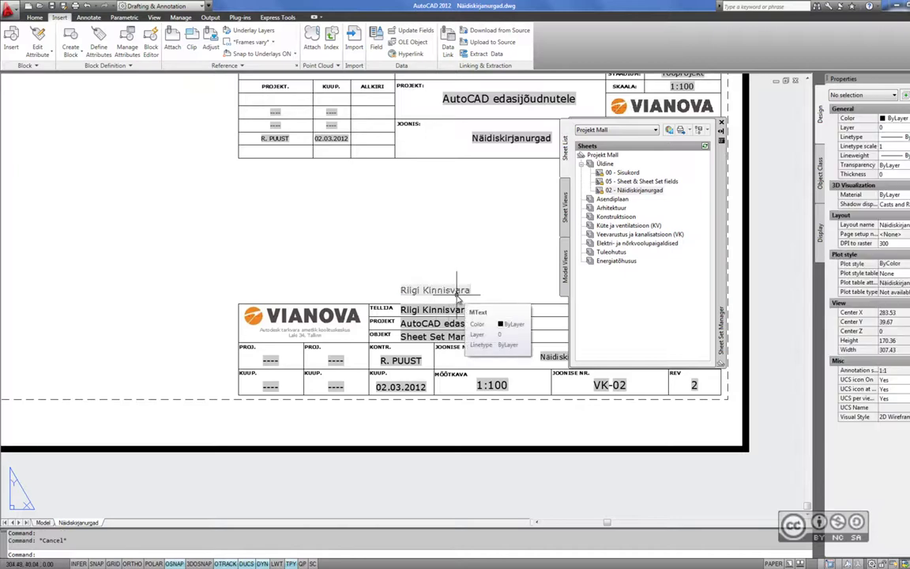
click(462, 304)
right_click(610, 156)
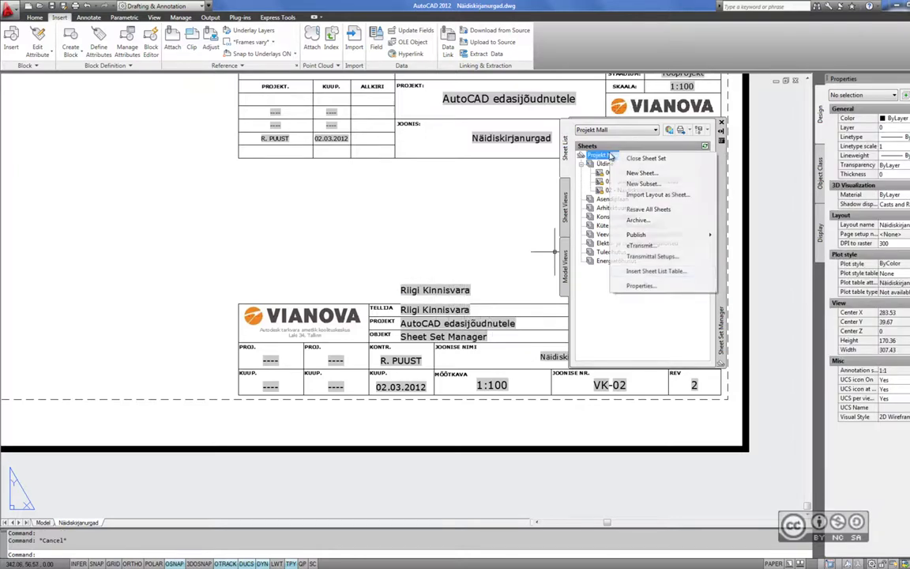
click(624, 285)
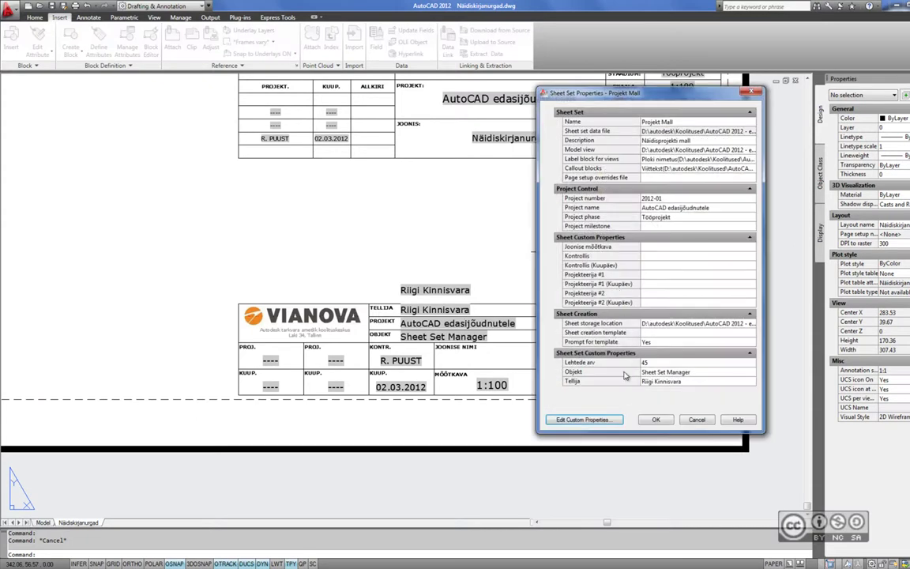
click(659, 381)
text(Maanteeamet)
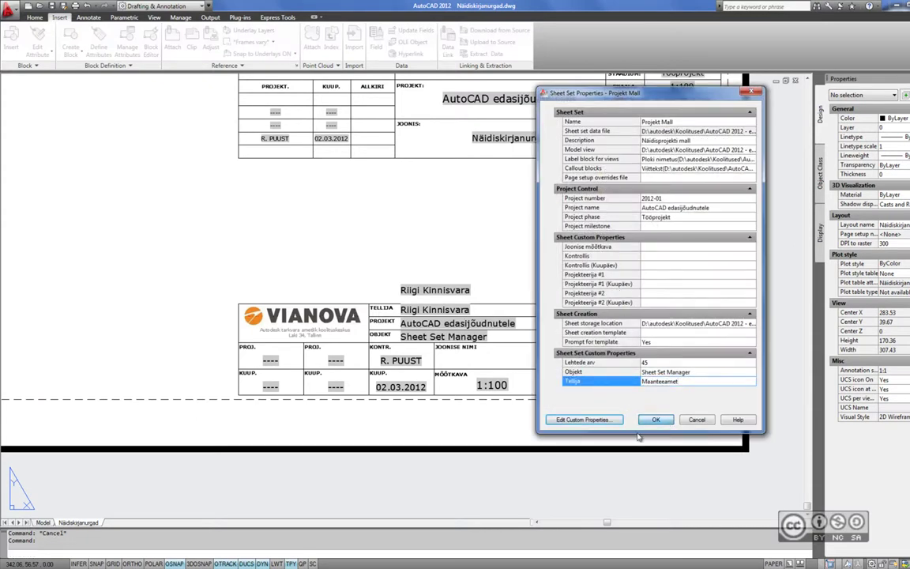
click(664, 420)
- Regenerate with RE to refresh the fields, then pan to the upper title block
text(re)
key(Return)
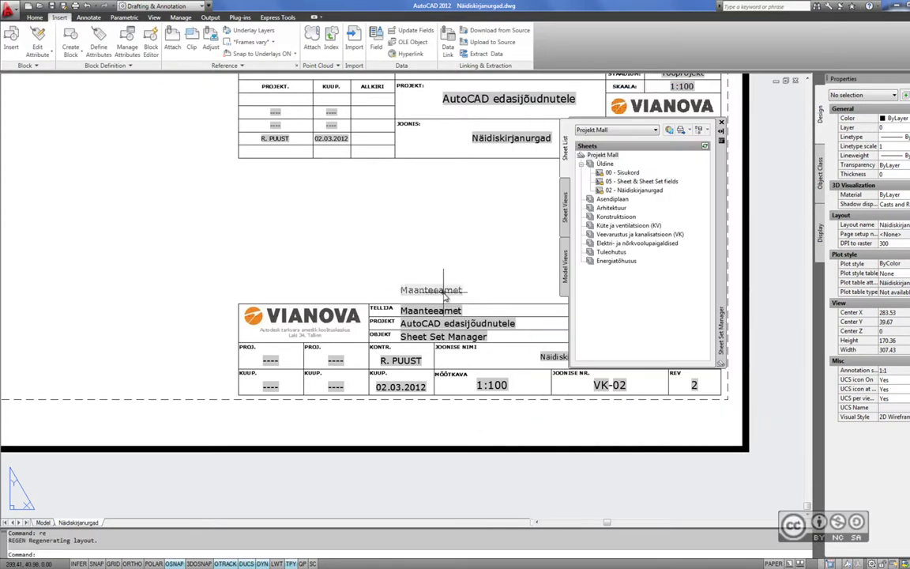
click(405, 287)
key(Escape)
mouse_move(386, 218)
middle_down()
mouse_move(405, 332)
mouse_move(403, 473)
middle_up()
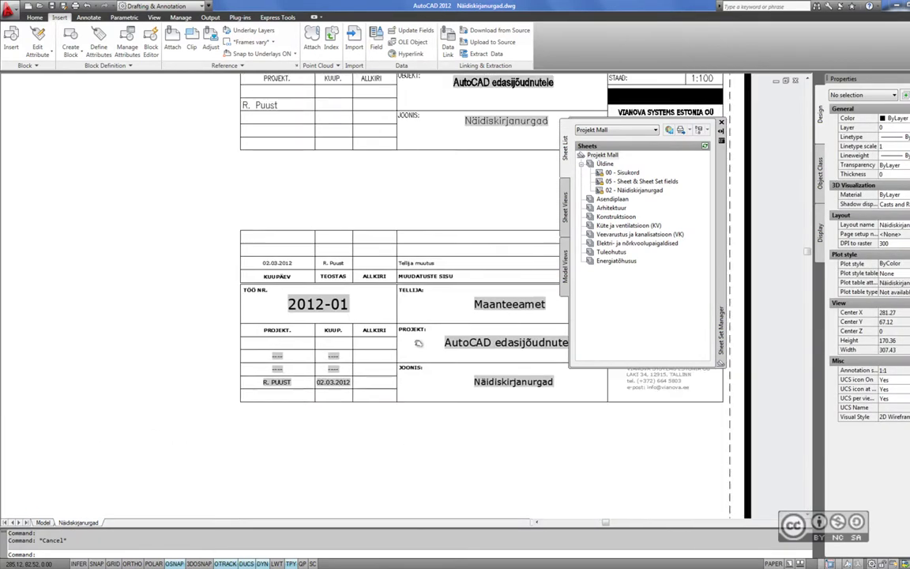
middle_drag(394, 190, 377, 305)
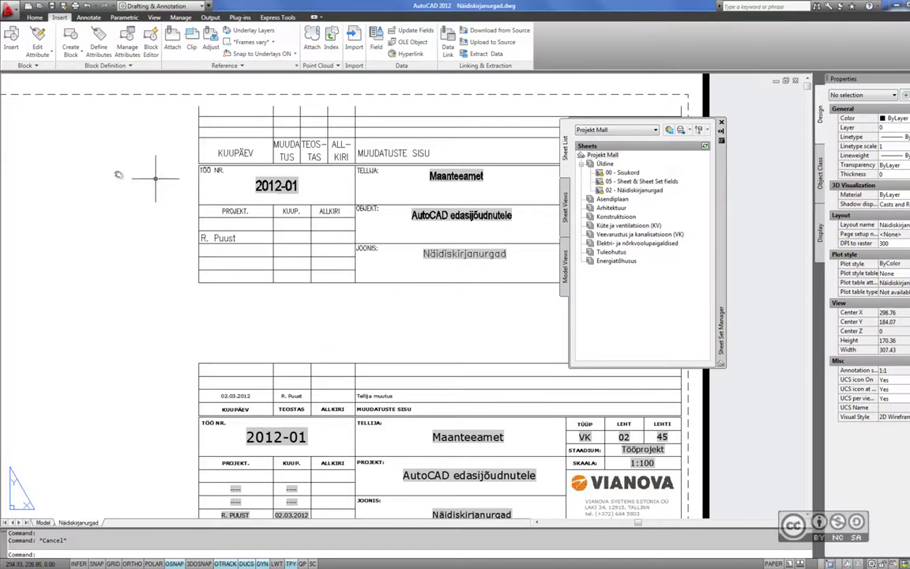
middle_drag(152, 184, 269, 185)
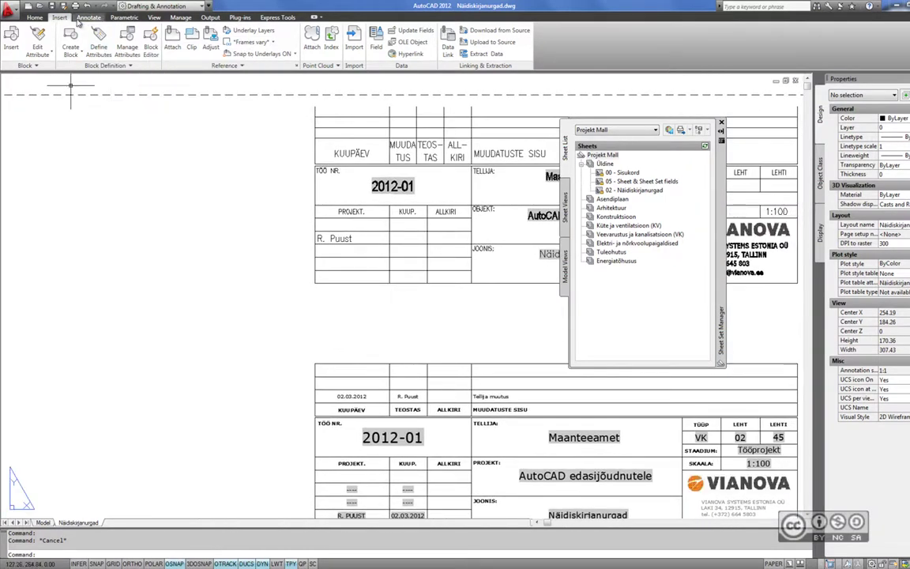
- Define an attribute with tag Tellija and prompt 'Sisesta tellija'
click(97, 49)
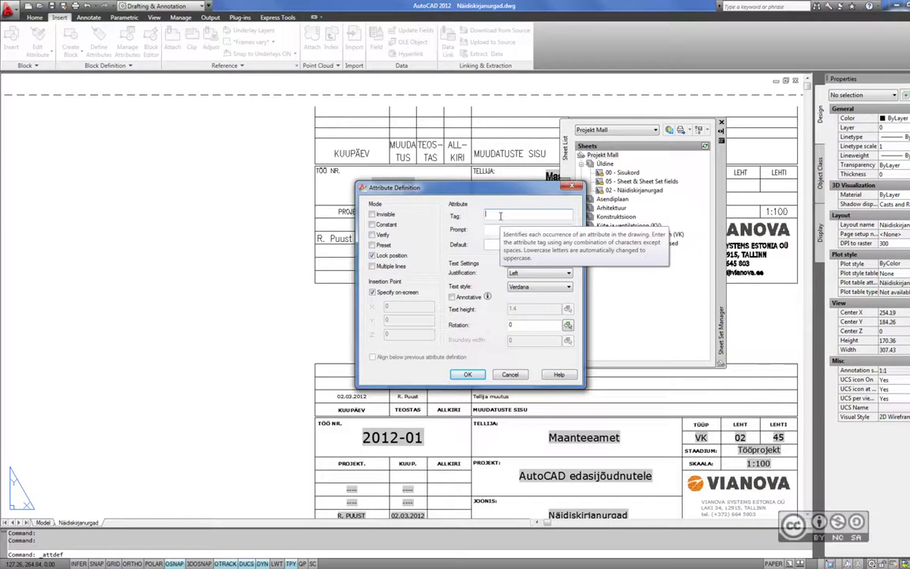
click(500, 216)
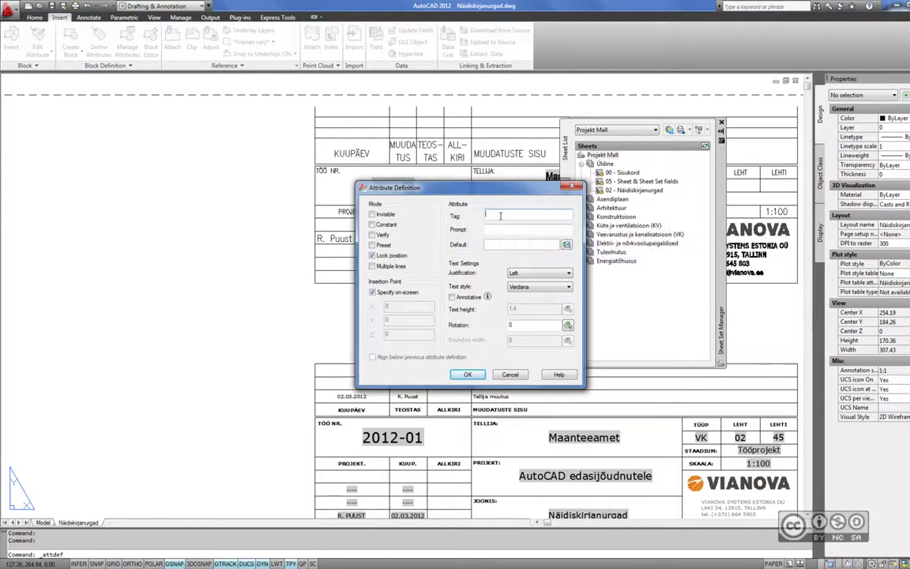
text(Tellija)
click(517, 230)
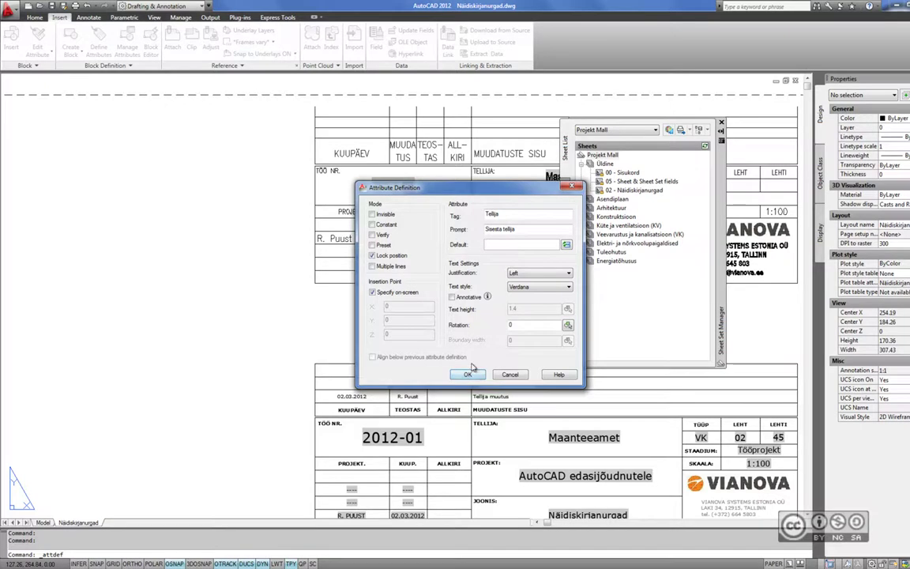
click(468, 375)
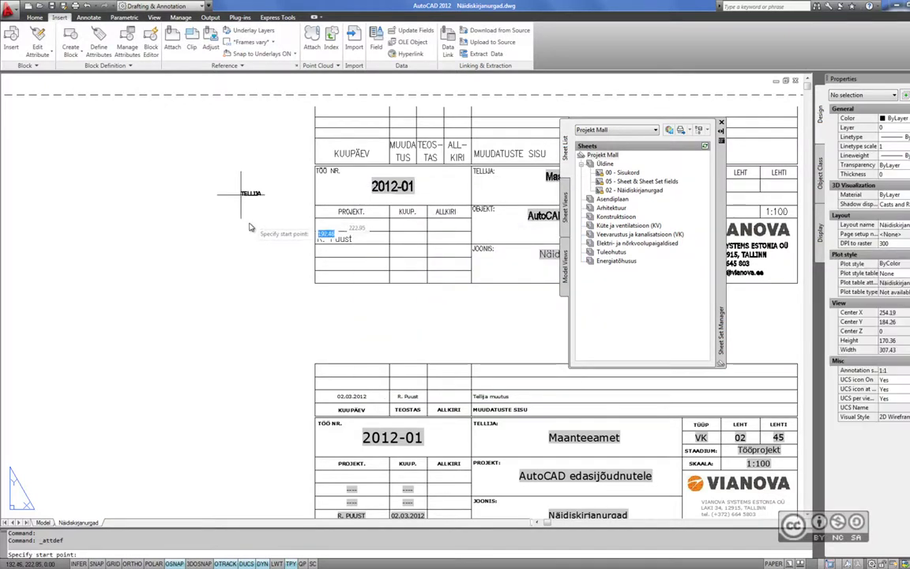
- Place the TELLIJA attribute, then move it into the gap between the two title blocks
middle_drag(545, 199, 335, 217)
click(335, 211)
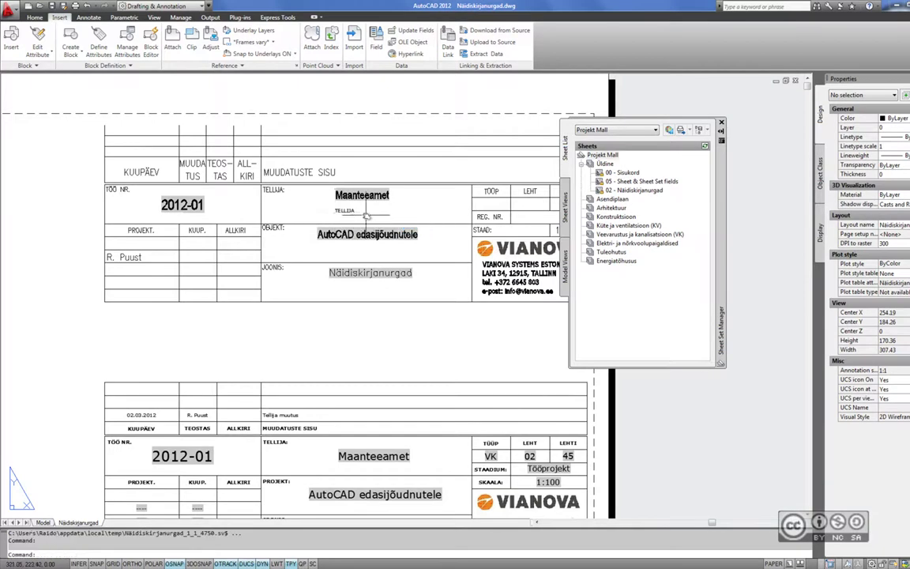
click(341, 211)
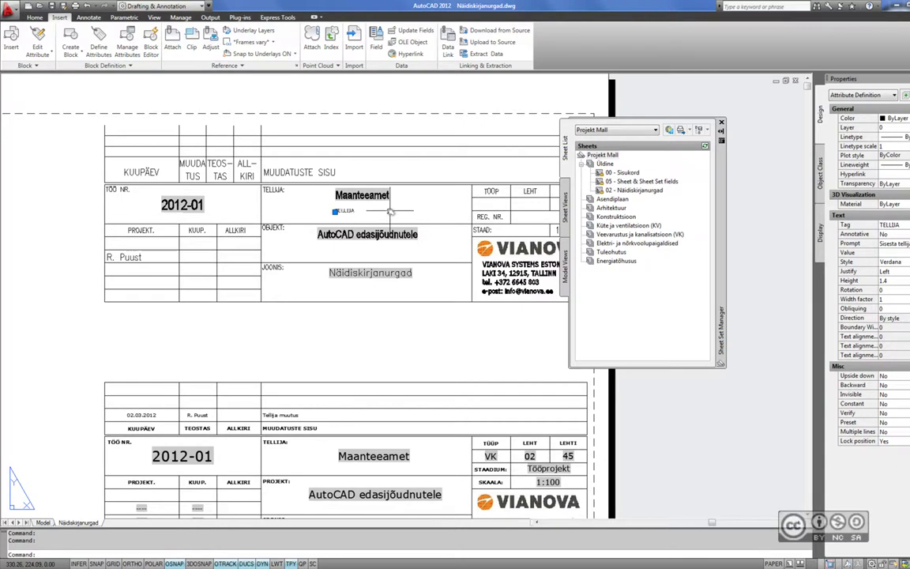
click(334, 210)
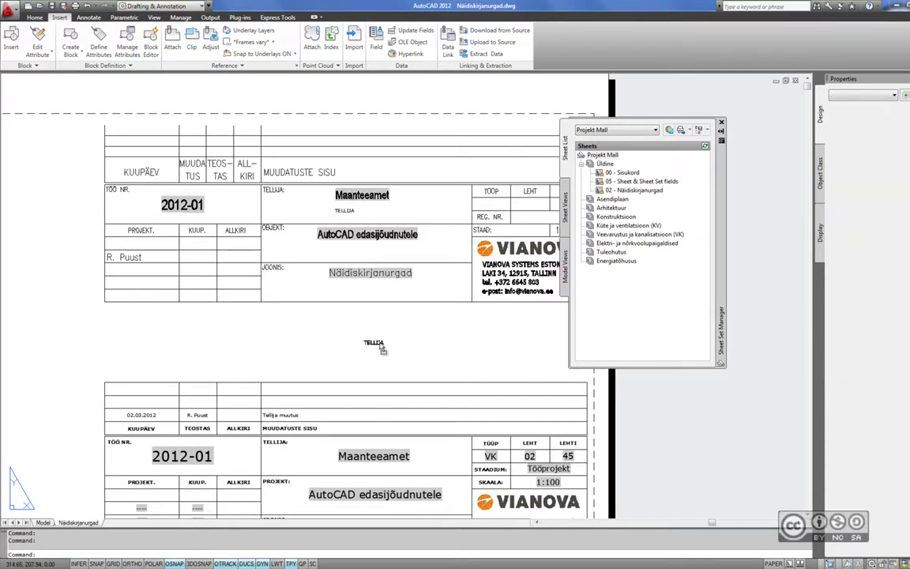
click(335, 324)
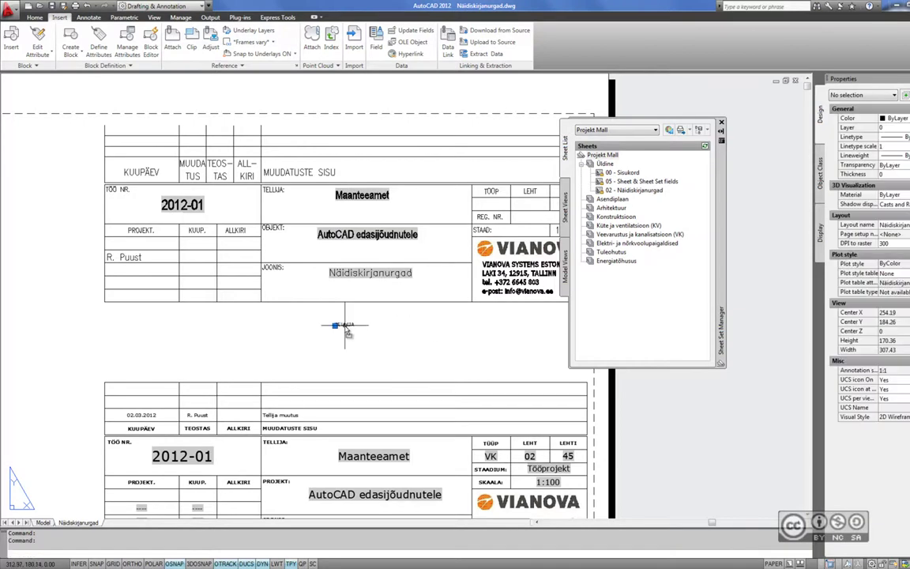
key(Escape)
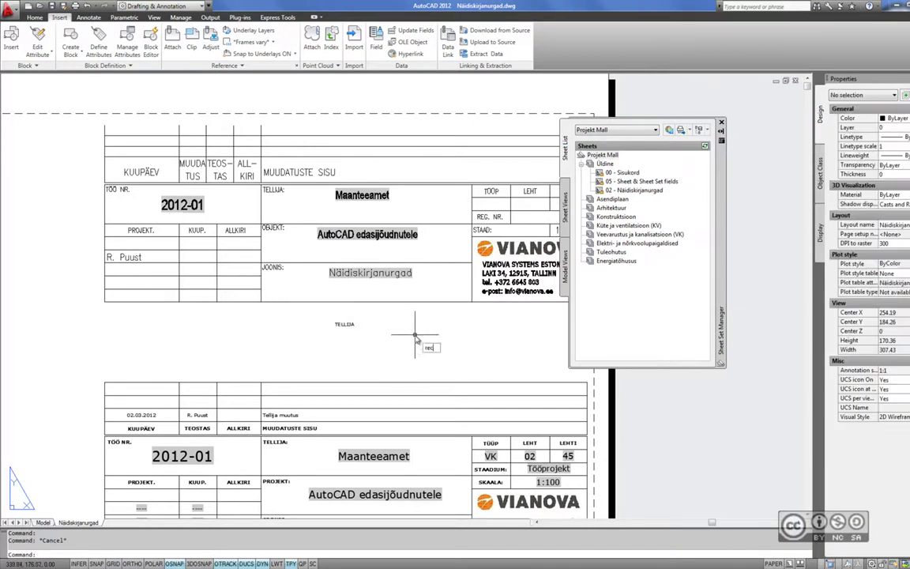
- Draw a rectangle enclosing the TELLIJA attribute
key(Return)
click(332, 320)
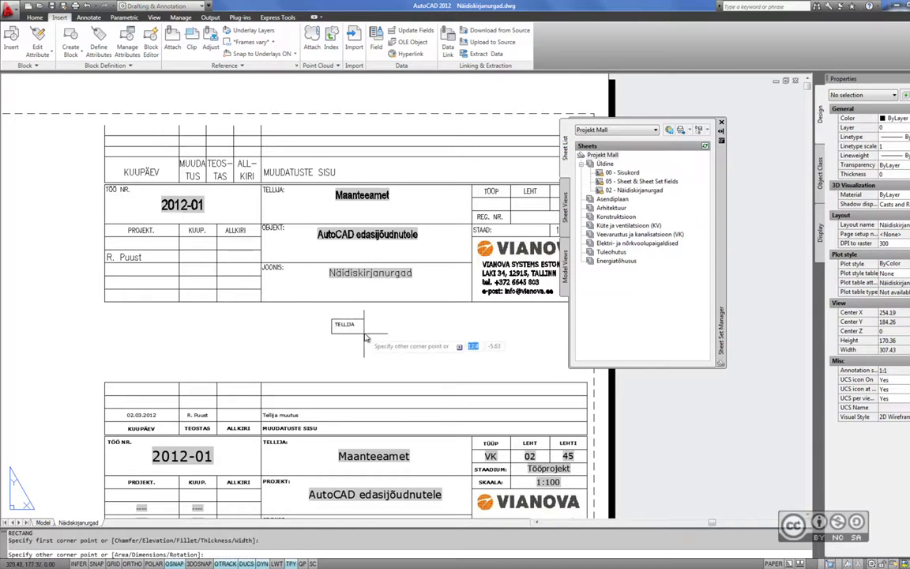
click(359, 330)
click(336, 318)
key(Escape)
key(Escape)
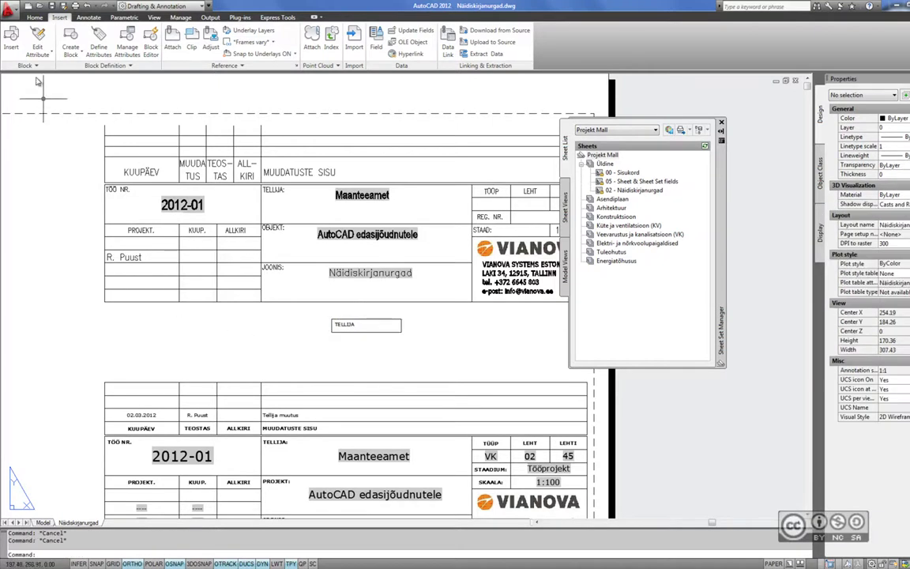
- Create a block named test from the TELLIJA box, with its base point at the box corner
click(71, 39)
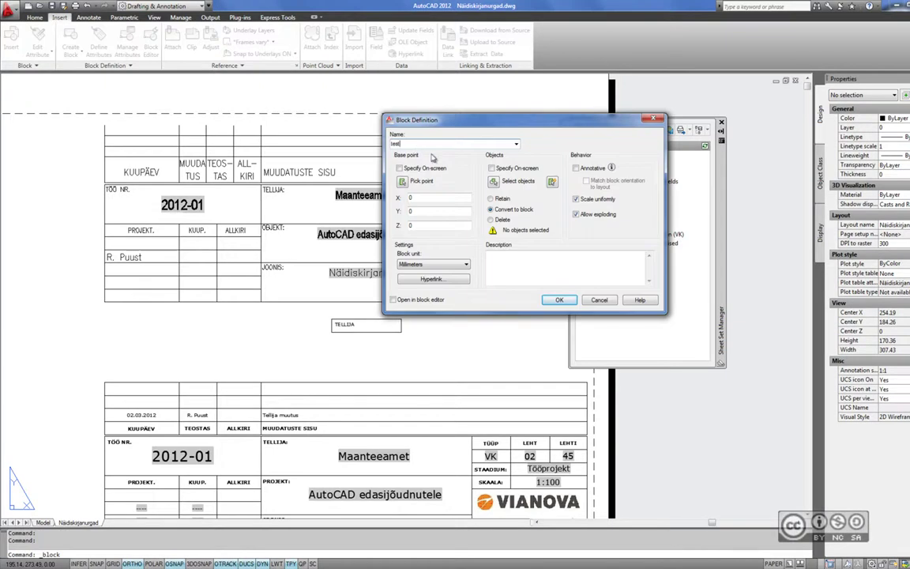
click(417, 181)
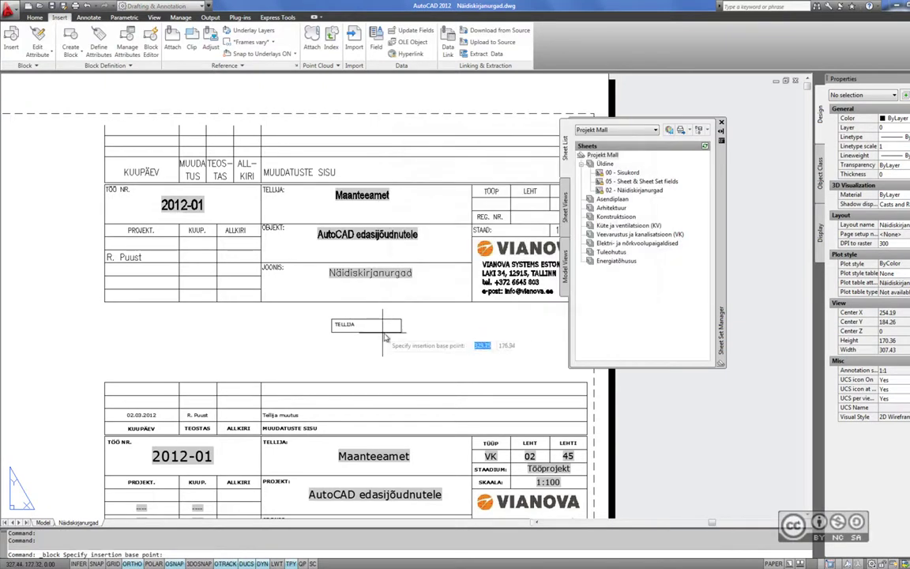
click(401, 331)
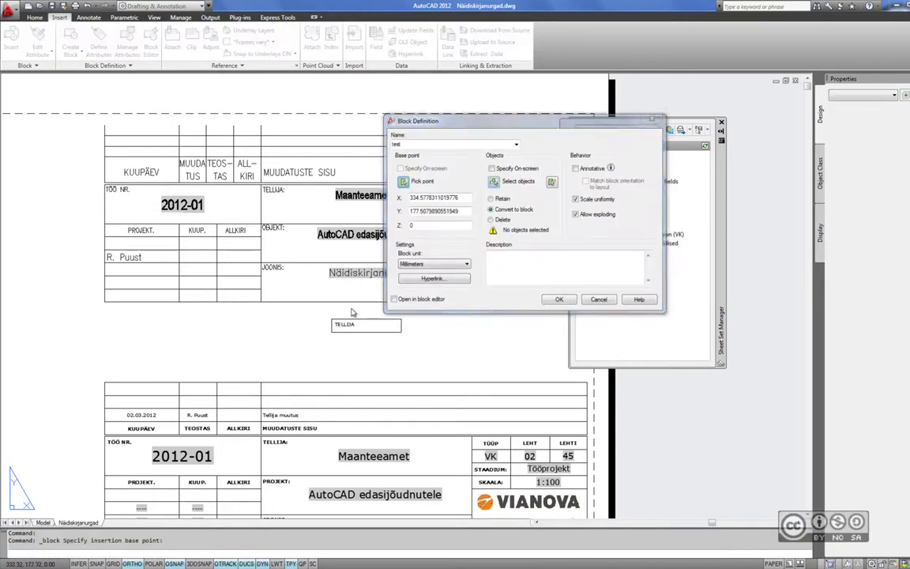
click(495, 183)
click(314, 309)
click(431, 350)
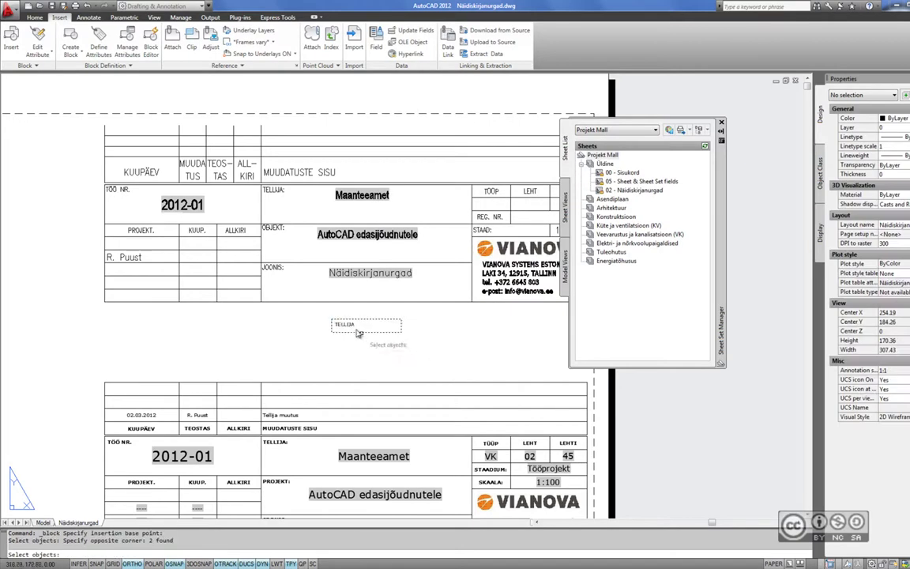
key(Return)
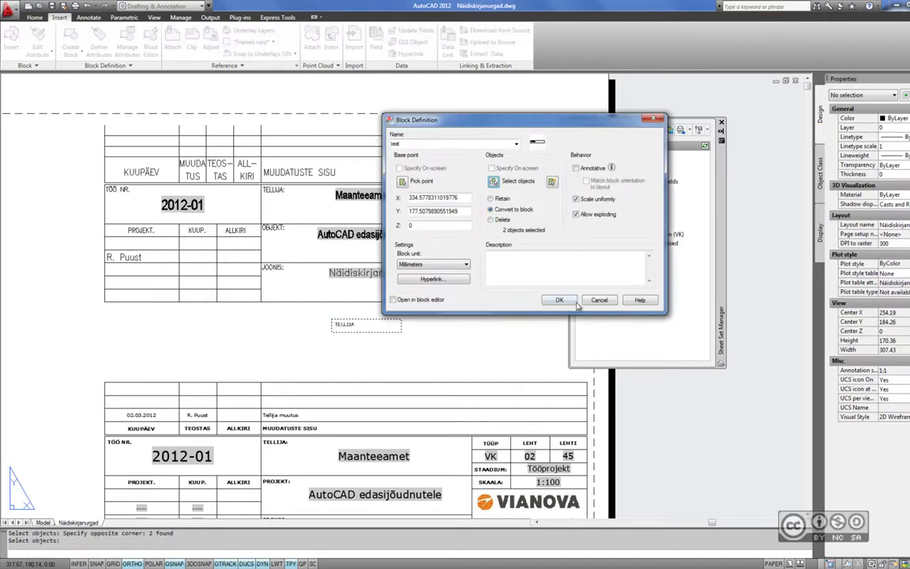
click(576, 302)
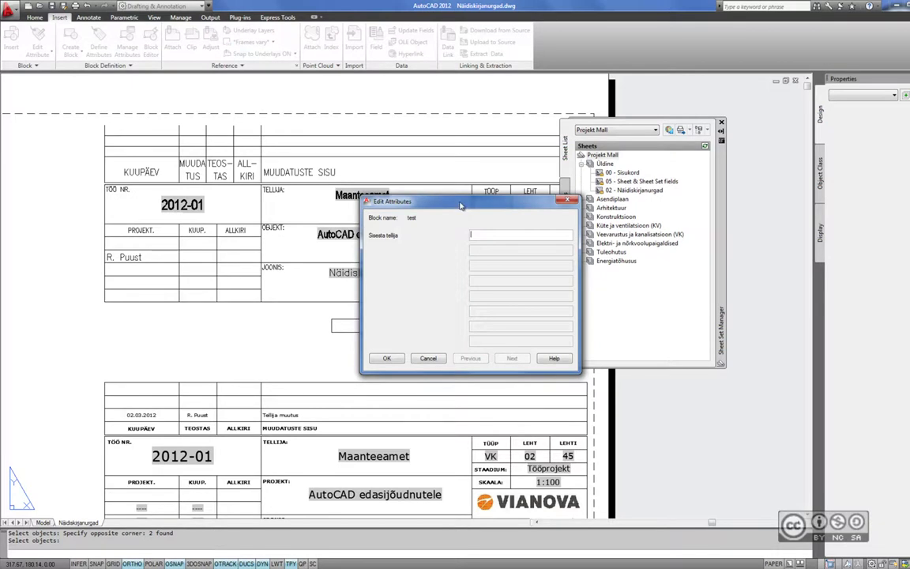
- Enter Maanteeamet as the block's TELLIJA attribute value
drag(461, 205, 529, 251)
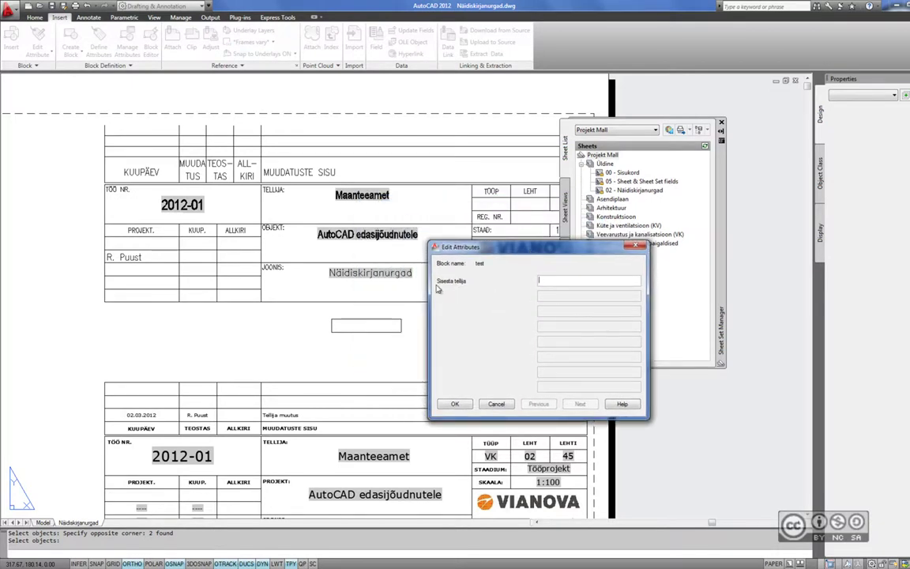
click(554, 281)
text(Maanteeamet)
click(466, 408)
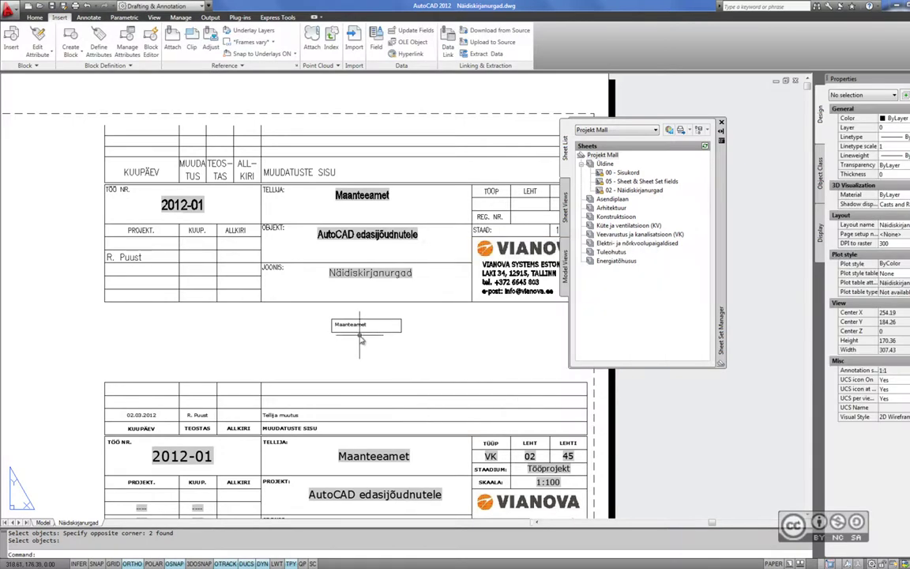
double_click(361, 324)
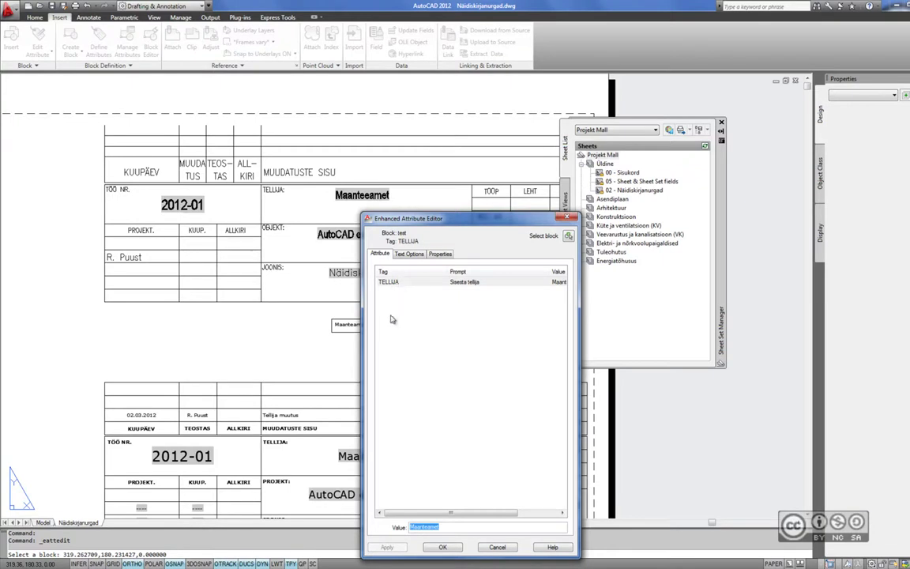
key(Return)
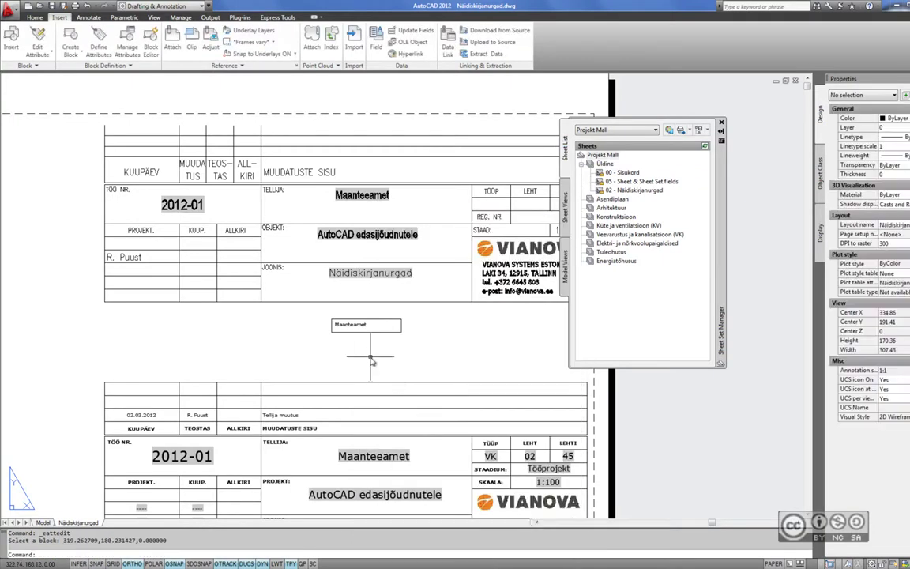
middle_drag(371, 324, 352, 305)
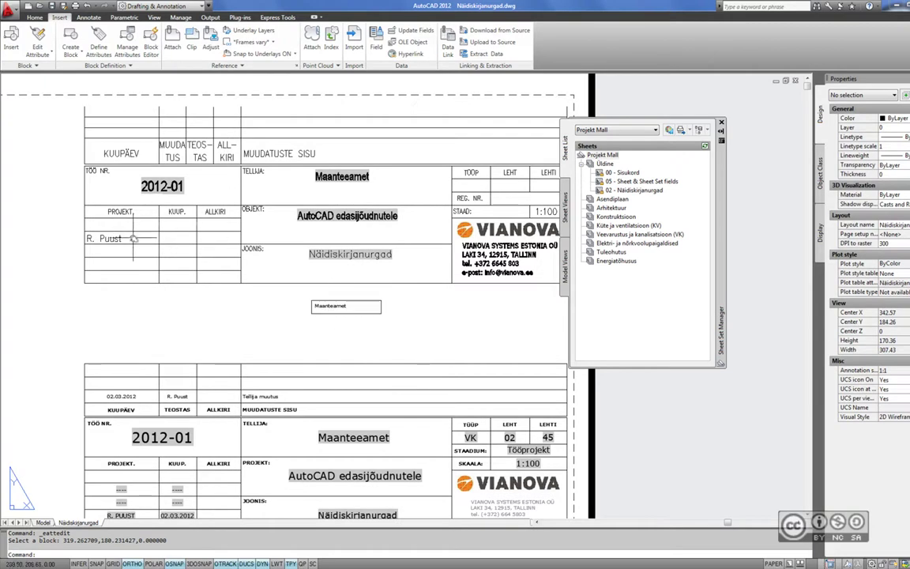
click(49, 96)
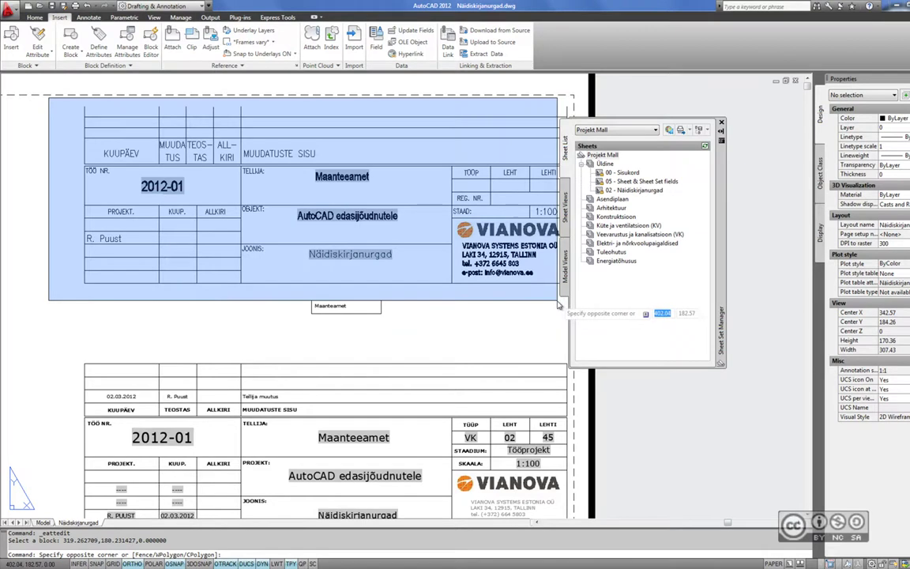
key(Escape)
- Pan to the lower VIANOVA title block and delete the loose Maanteeamet text above it
middle_drag(563, 284, 409, 187)
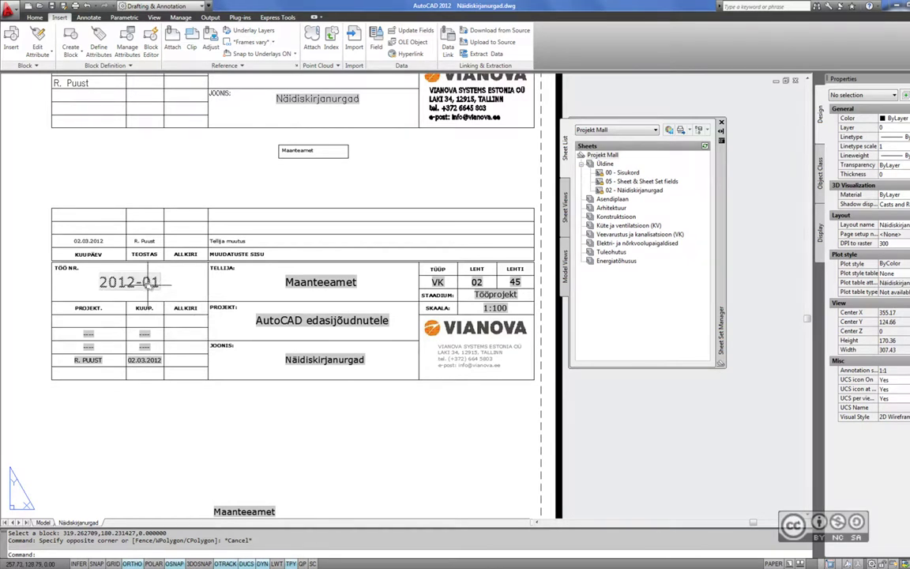
mouse_move(281, 391)
middle_down()
mouse_move(315, 380)
mouse_move(300, 172)
middle_up()
click(246, 231)
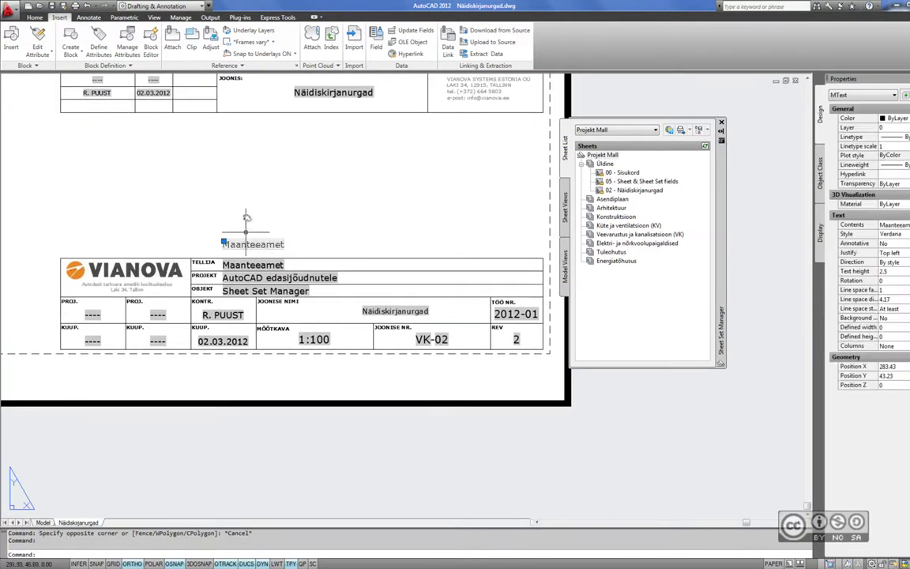
key(Delete)
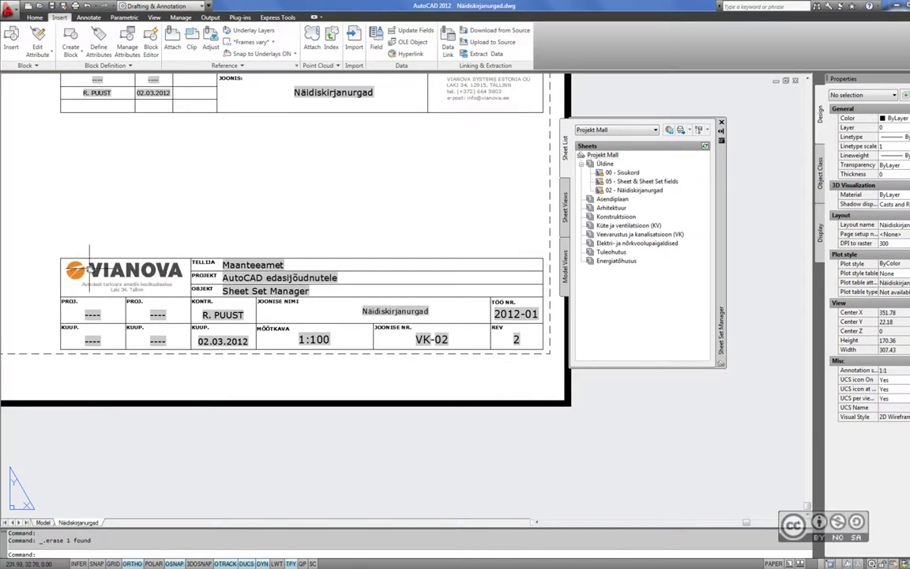
click(99, 299)
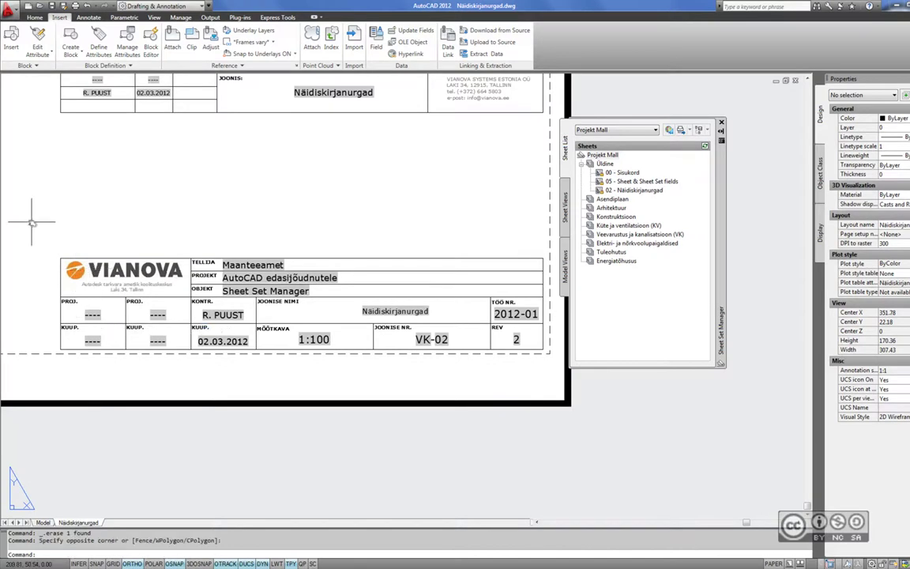
- Window-select the lower title block's 45 objects and define them as block test2 with a picked base point
click(508, 361)
text(b)
key(Return)
text(test2)
click(409, 181)
click(543, 350)
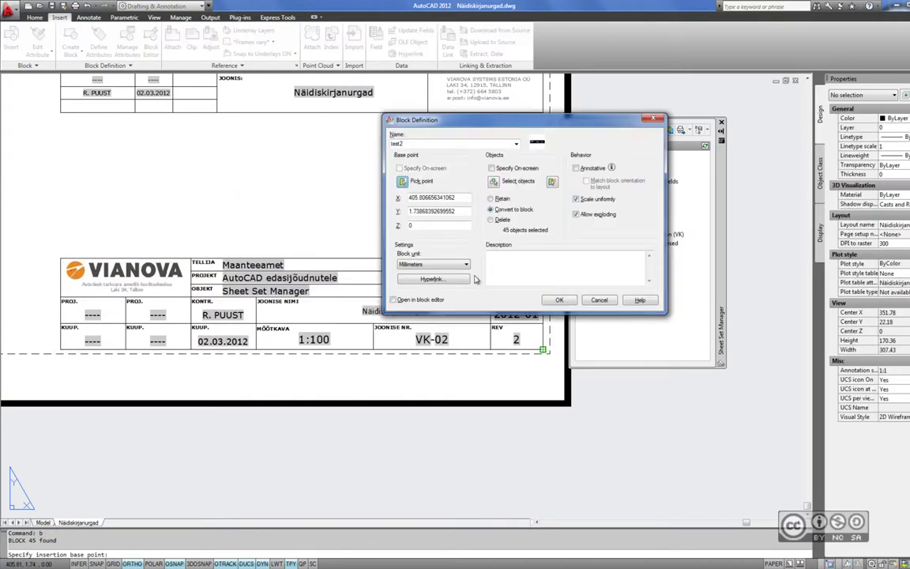
click(559, 301)
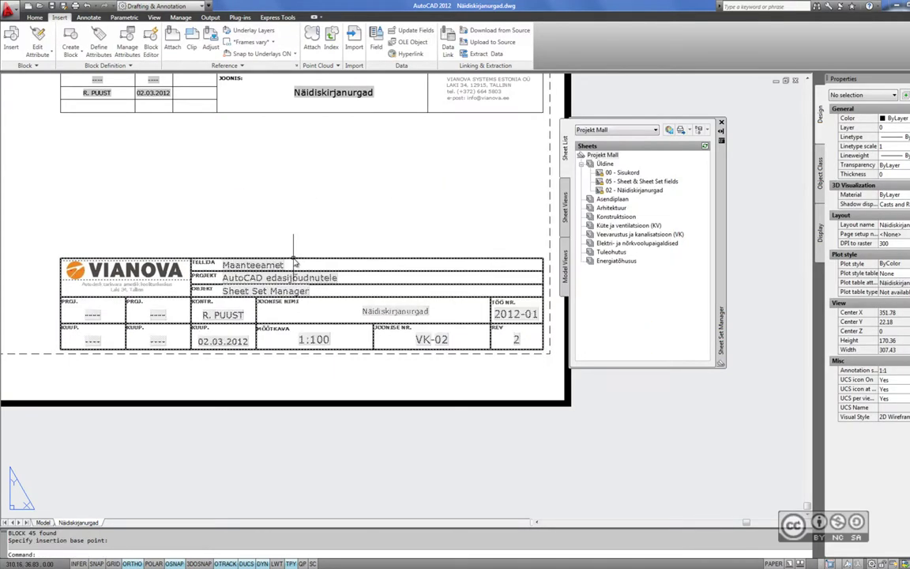
click(350, 280)
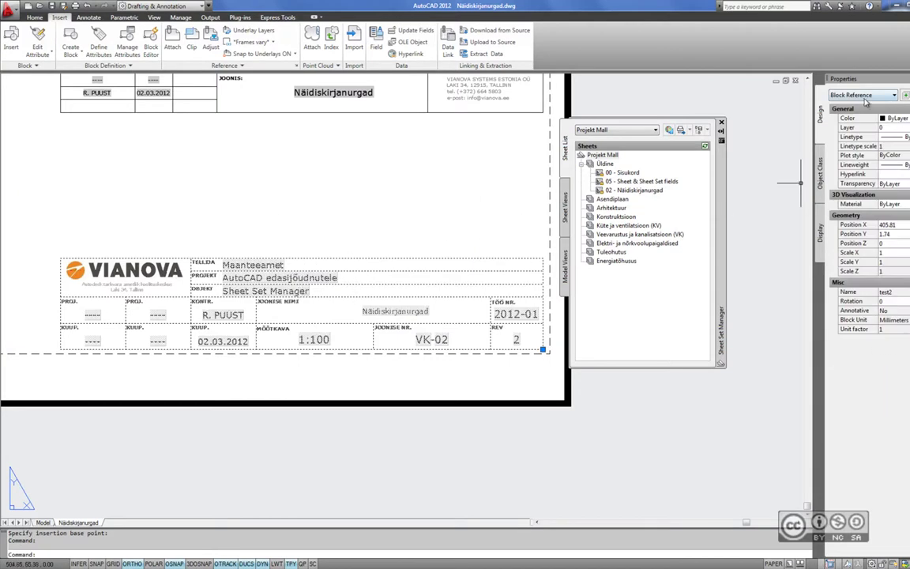
- Change Projekt Mall's Tellija to Riigi Kinnisvara, then regenerate with RE
key(Escape)
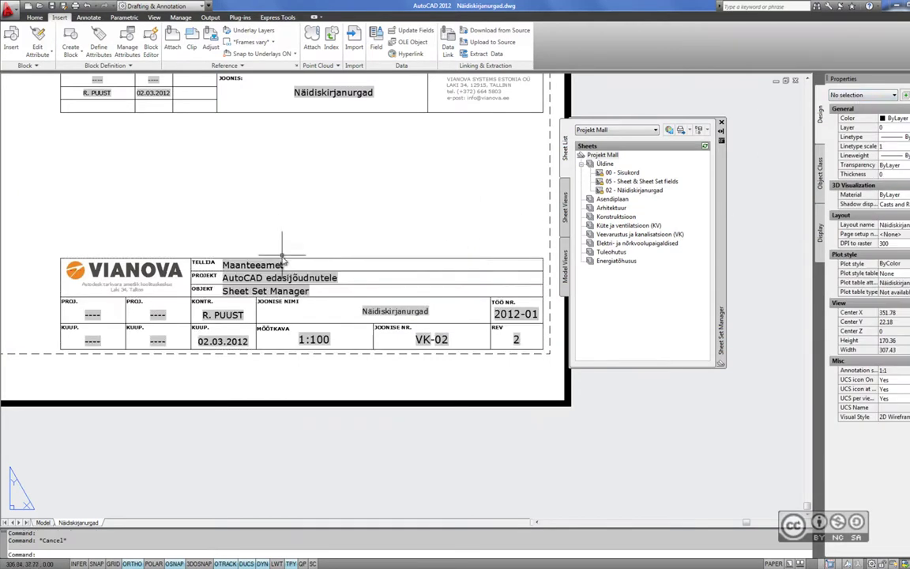
right_click(609, 155)
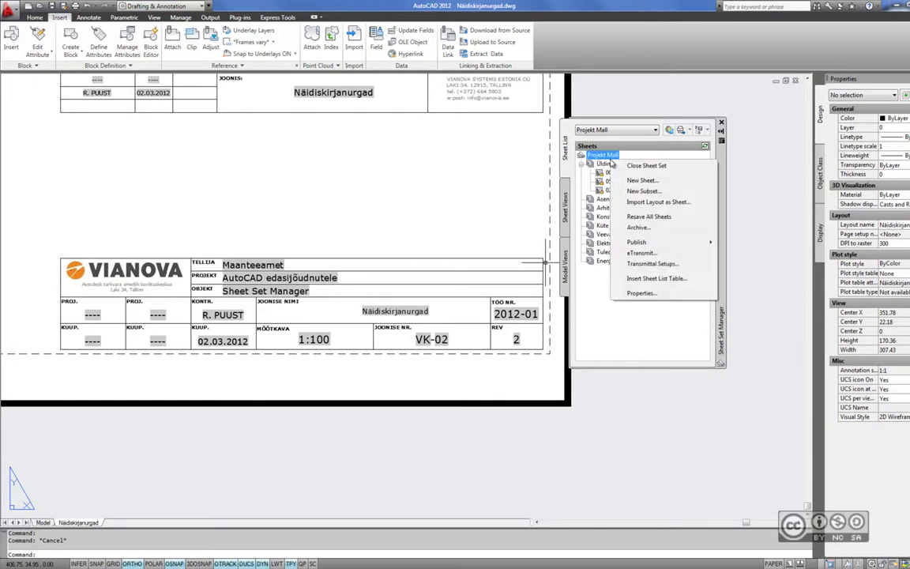
click(649, 349)
click(689, 382)
text(Riigi Kinnisvara)
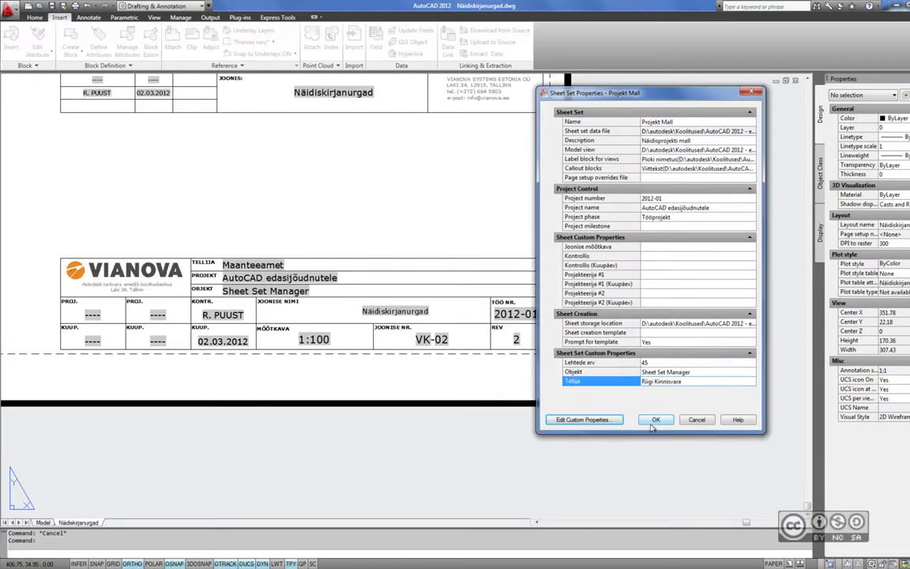
click(656, 418)
click(302, 242)
text(re)
key(Return)
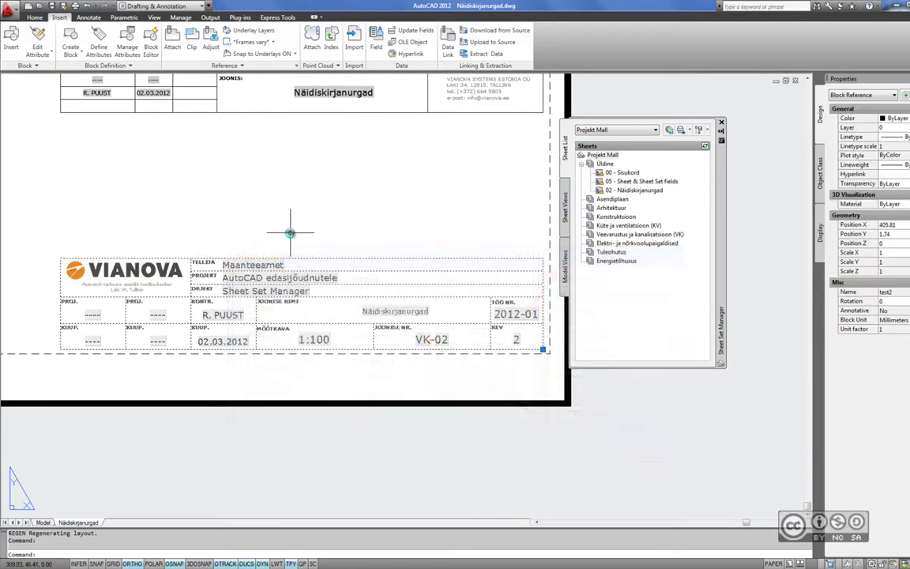
- Explode the test2 title block with X and turn group selection on
text(x)
key(Return)
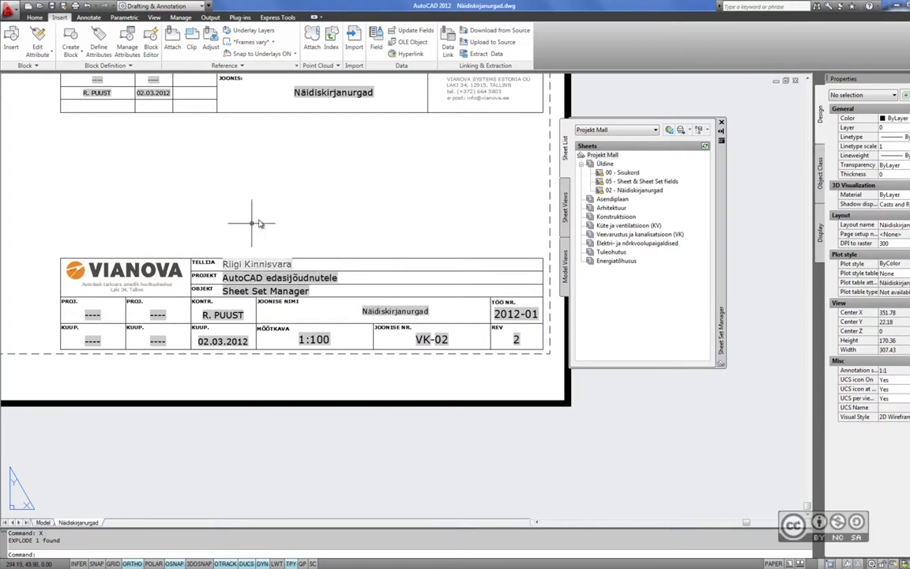
middle_drag(250, 224, 246, 220)
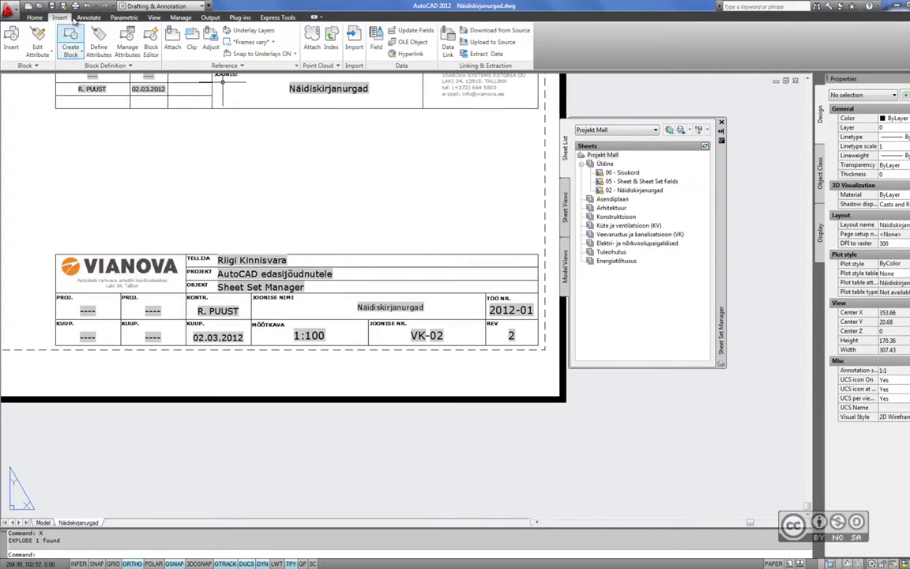
click(35, 17)
click(607, 53)
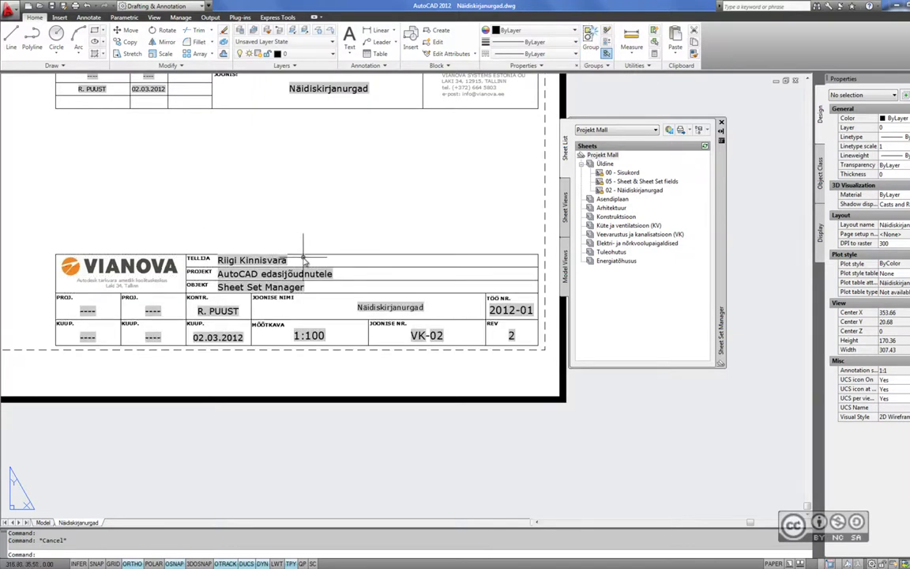
- Test-select the title block group, the Sheet Set Manager text and PROJEKT label, then clear
click(306, 254)
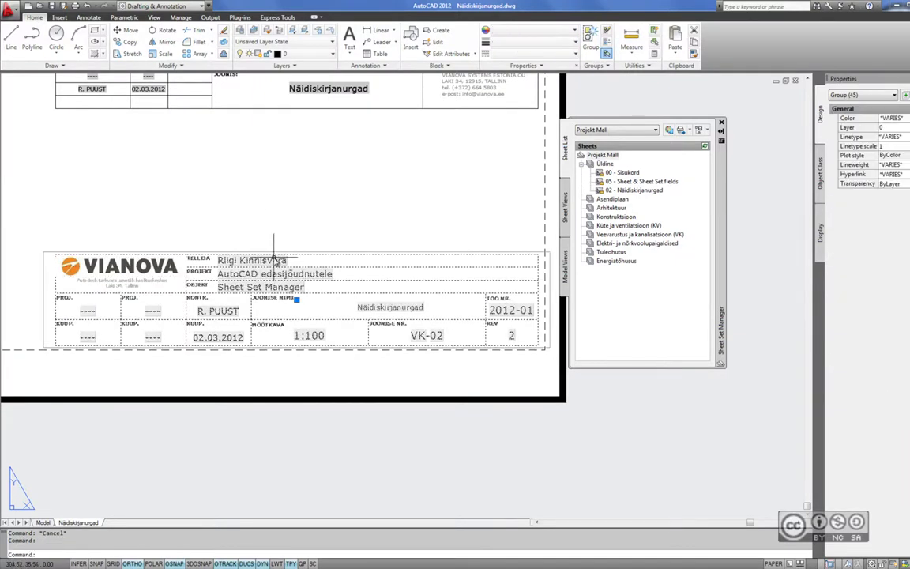
key(Escape)
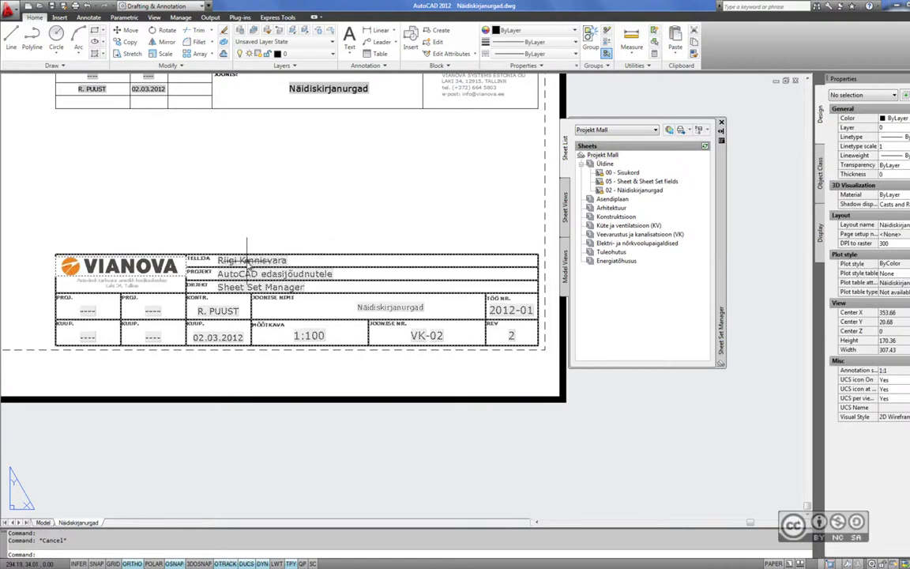
click(247, 262)
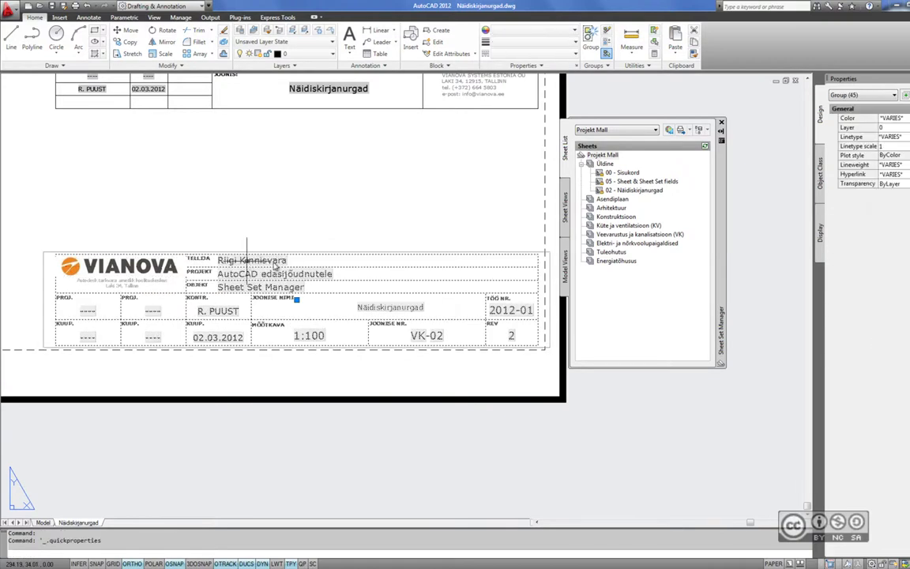
key(Escape)
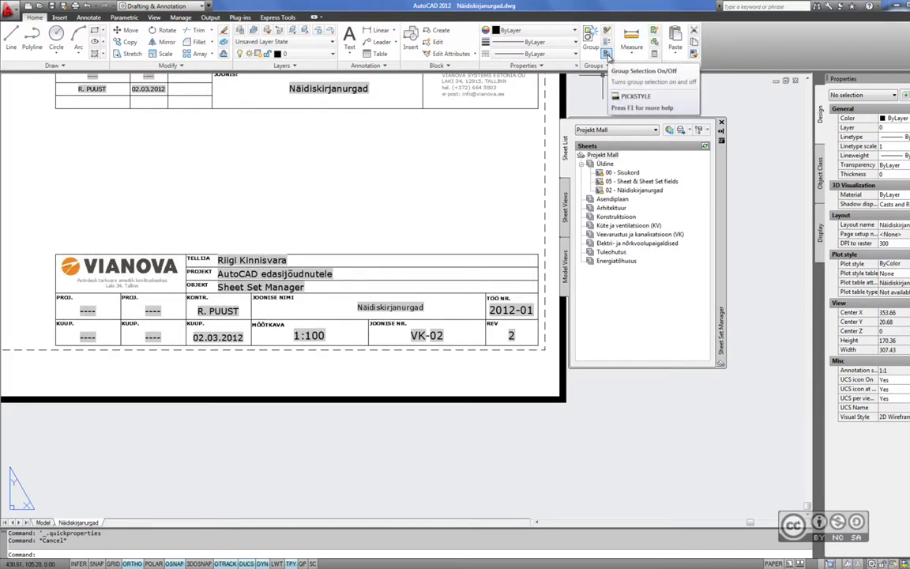
click(281, 288)
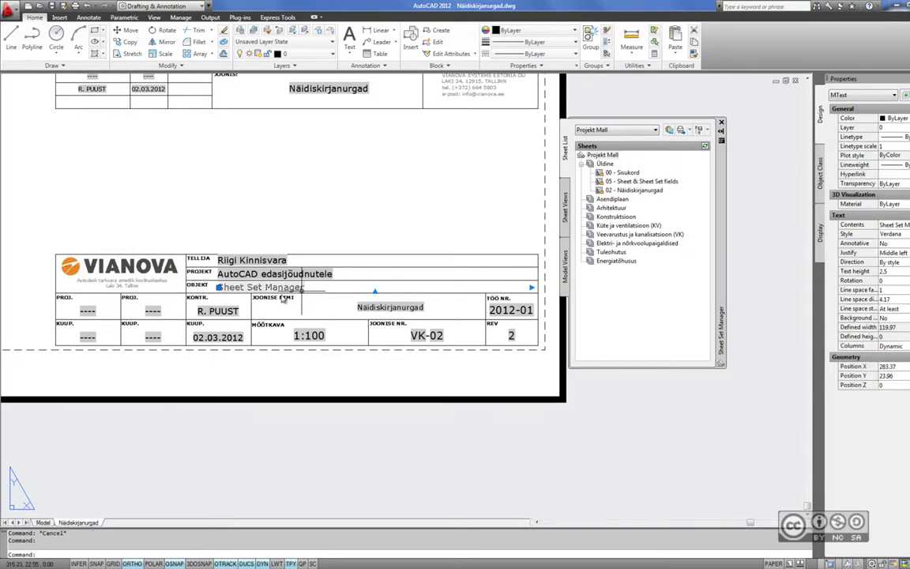
click(193, 272)
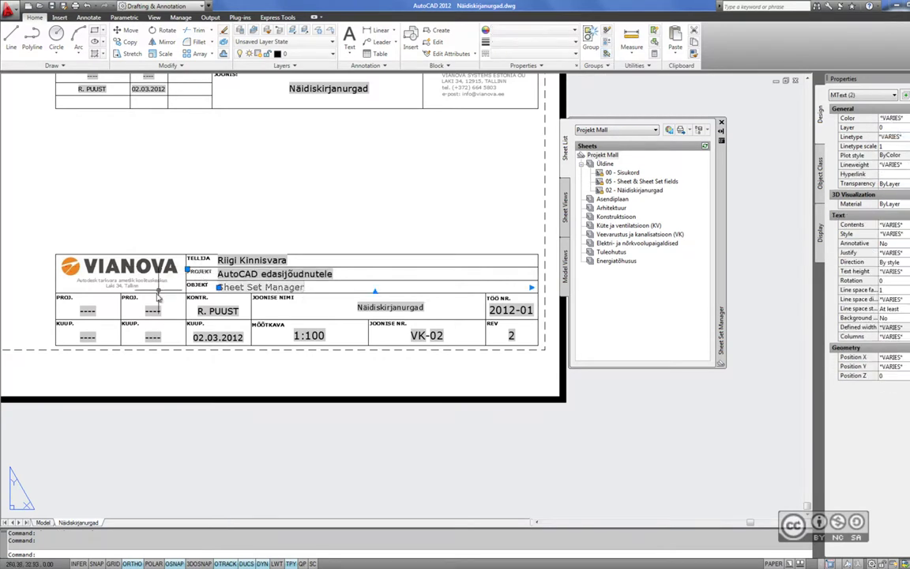
key(Escape)
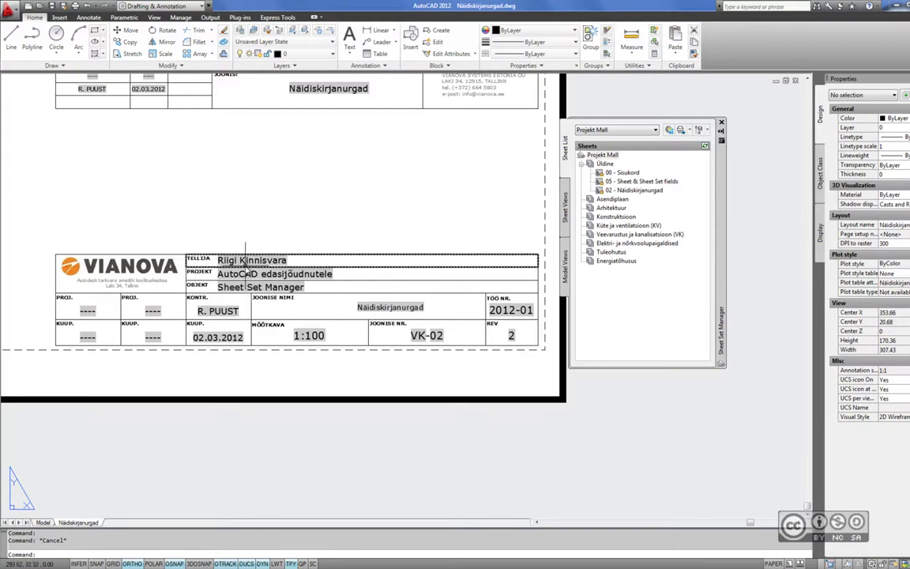
key(Escape)
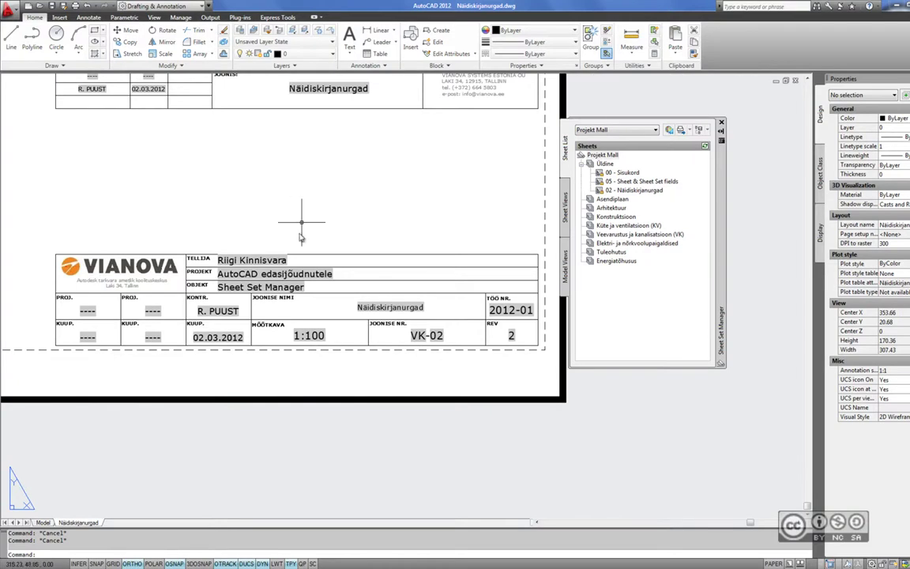
key(Escape)
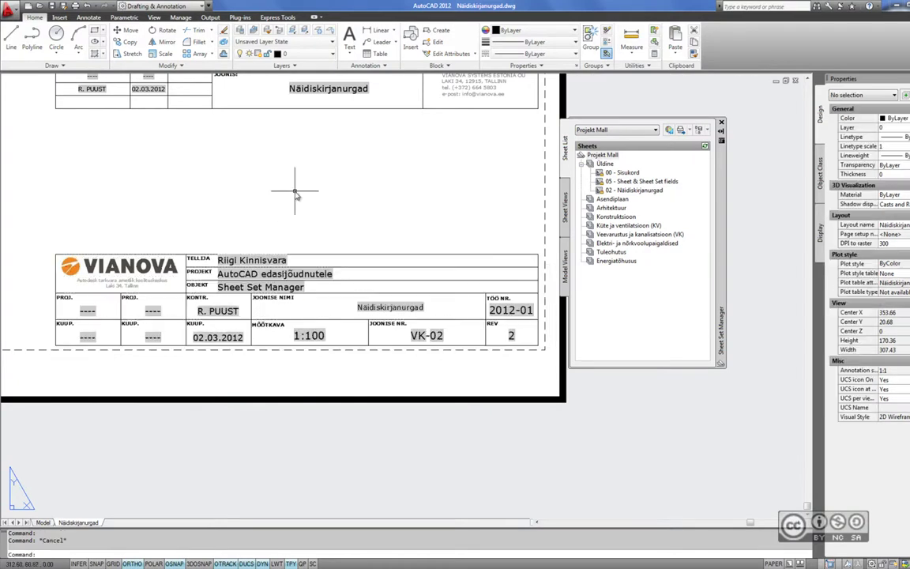
- Pan to the upper title block and test-select it, the revision block and its group
middle_drag(223, 211, 317, 298)
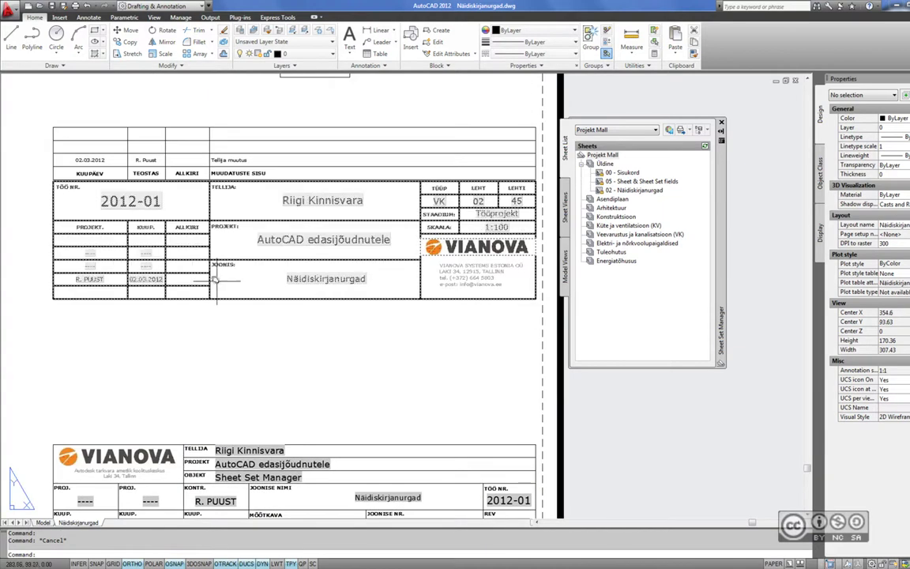
click(183, 224)
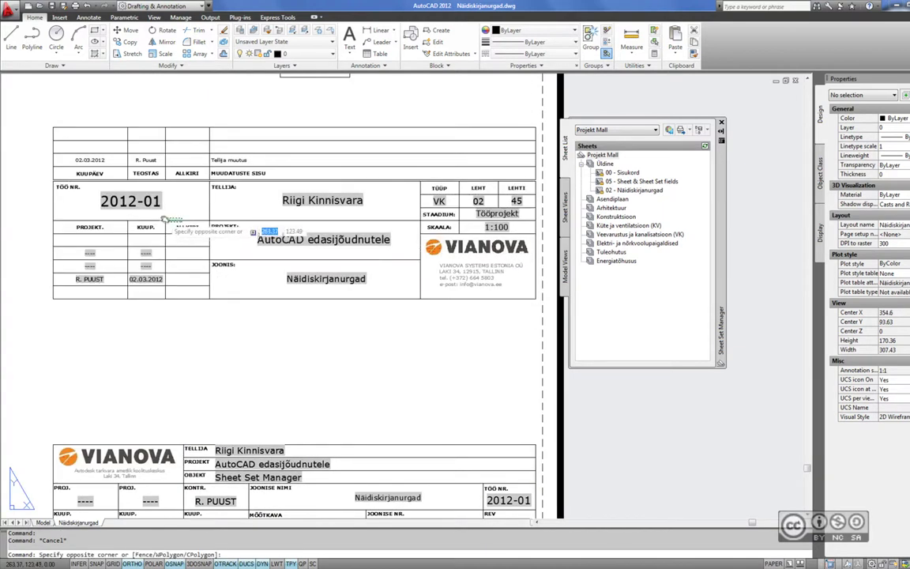
click(276, 203)
key(Escape)
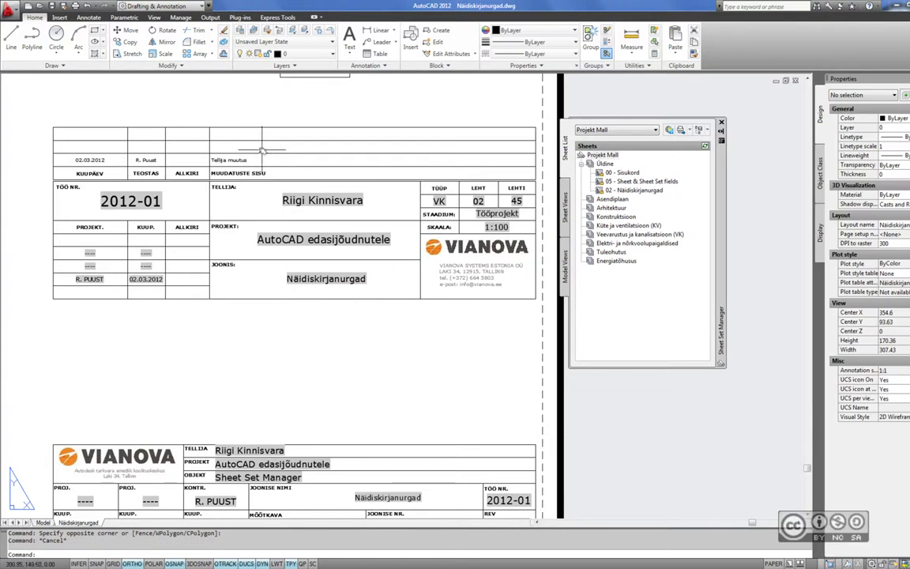
click(246, 148)
key(Escape)
key(Escape)
middle_drag(246, 356, 240, 341)
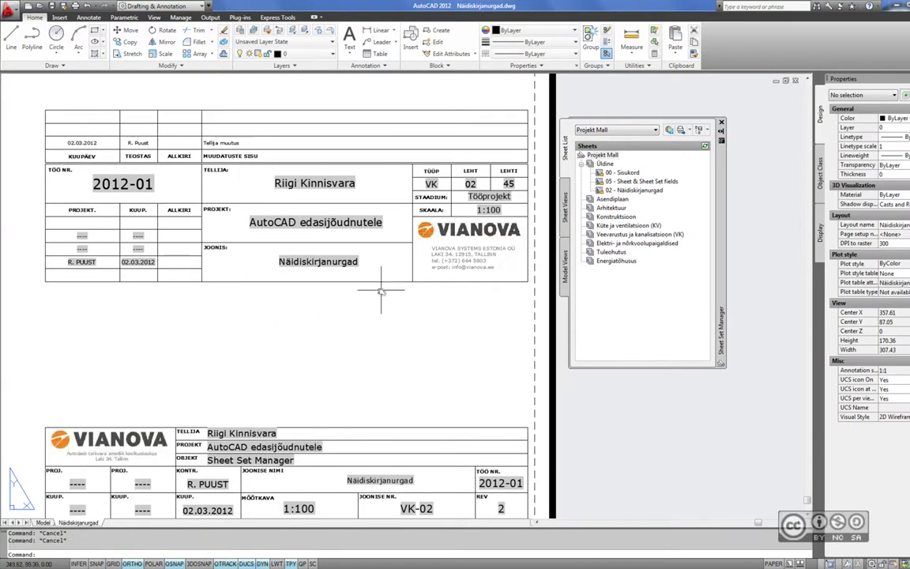
click(345, 254)
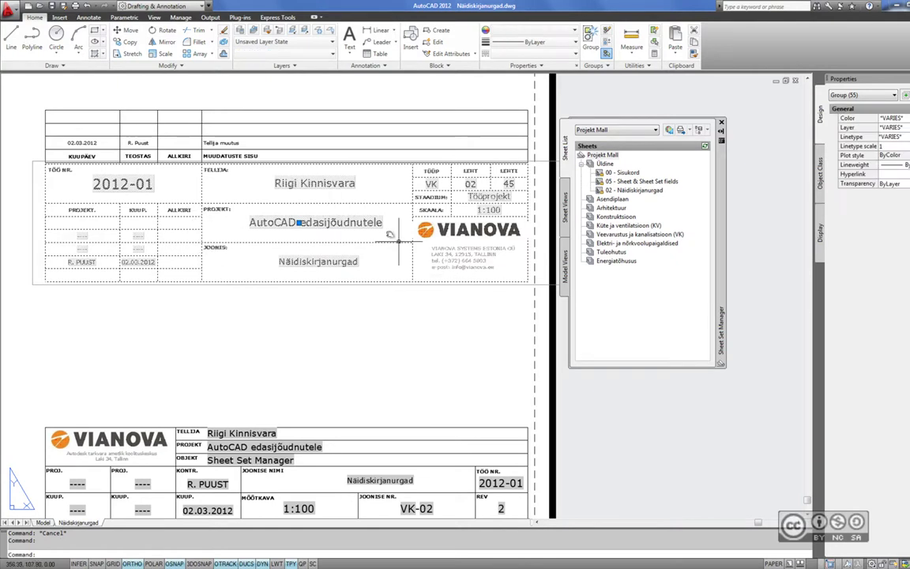
key(Escape)
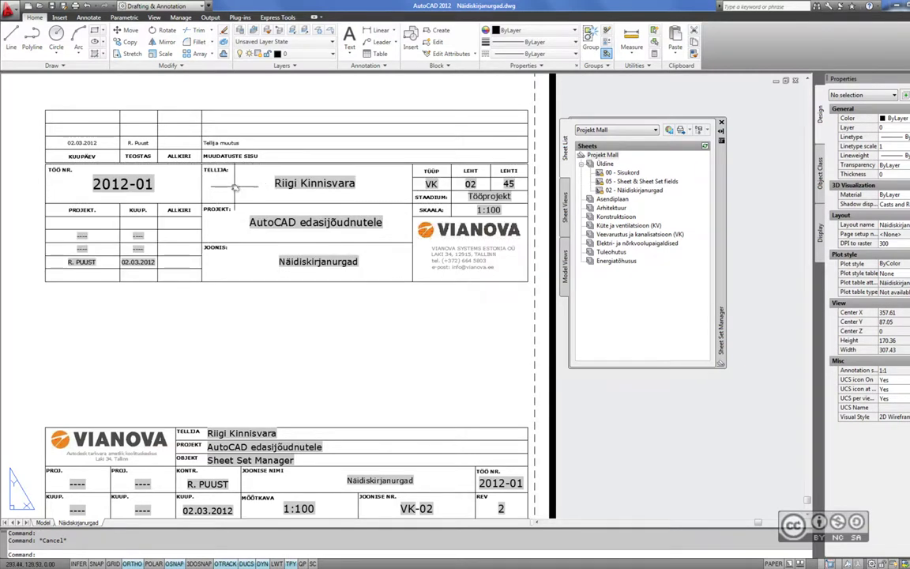
- Window-select and erase the small stray block above the upper title-block table
scroll(234, 188, down, 1)
click(304, 314)
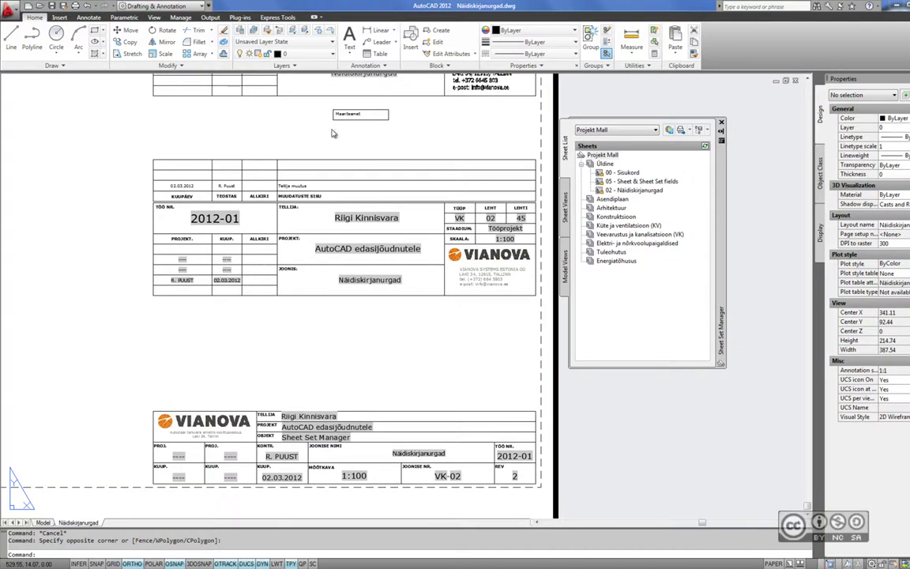
click(291, 93)
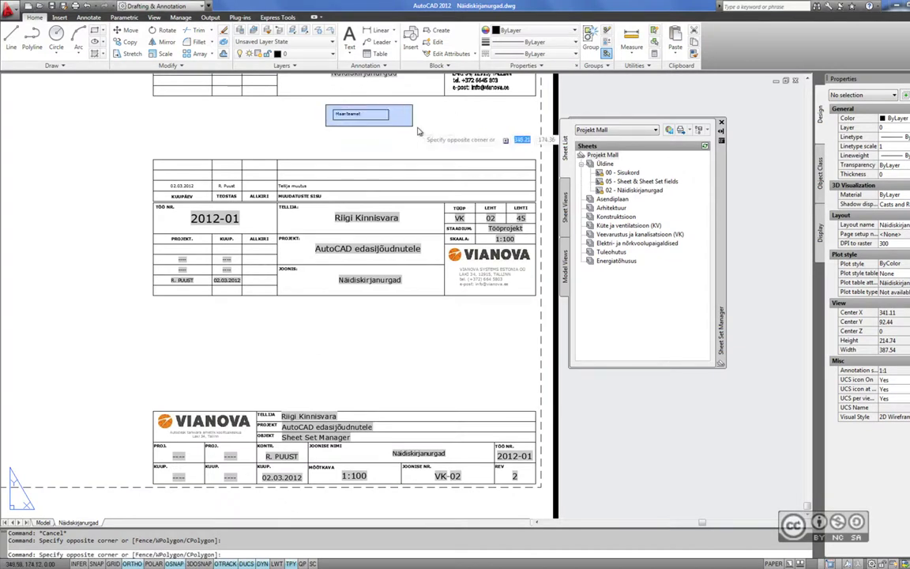
click(416, 128)
key(Delete)
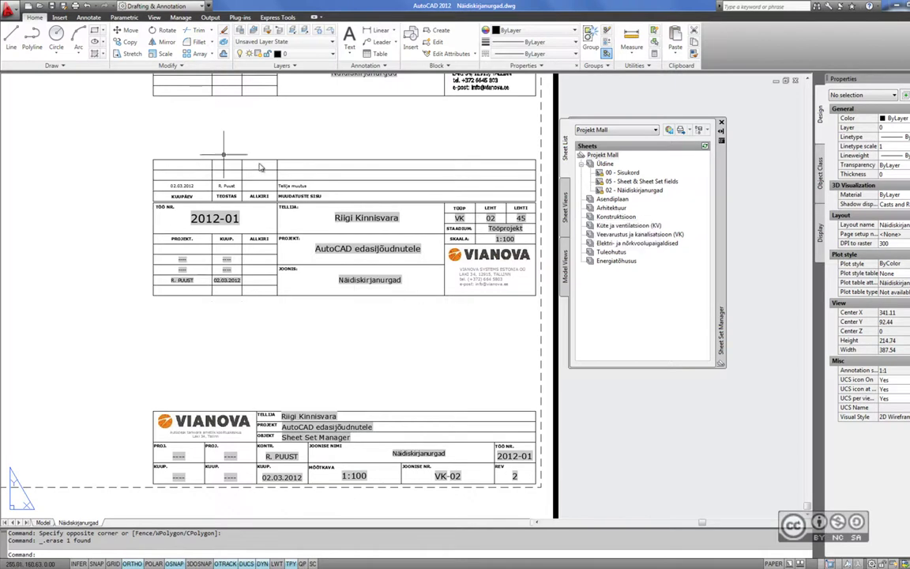
middle_drag(227, 418, 197, 316)
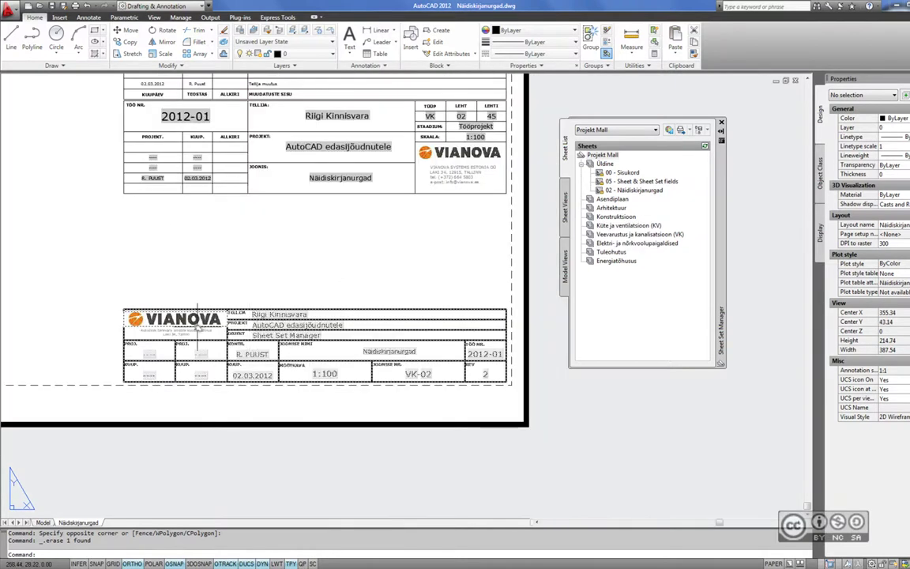
- Check the Projekt Mall sheet set options and pan the sheet to show the third title block
right_click(619, 155)
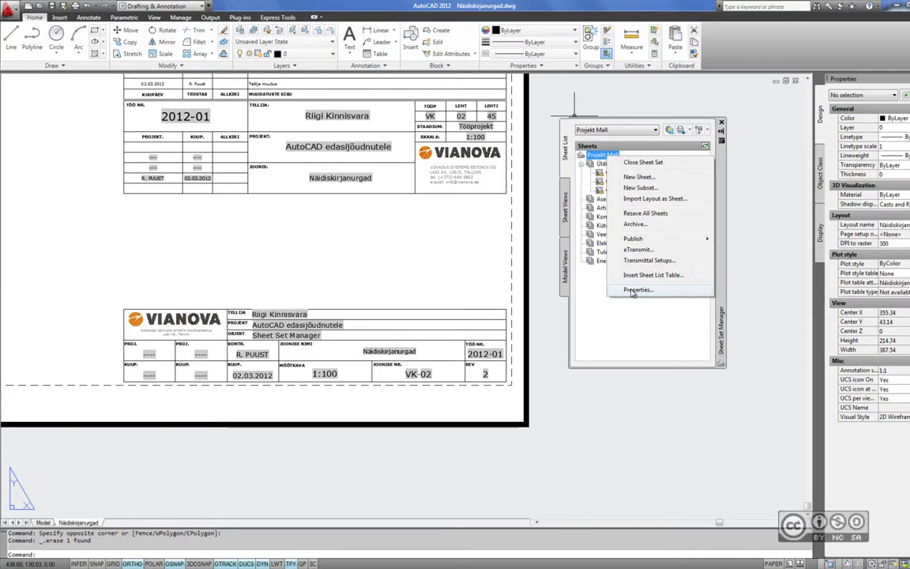
click(410, 258)
middle_drag(410, 259, 393, 323)
middle_drag(380, 245, 367, 317)
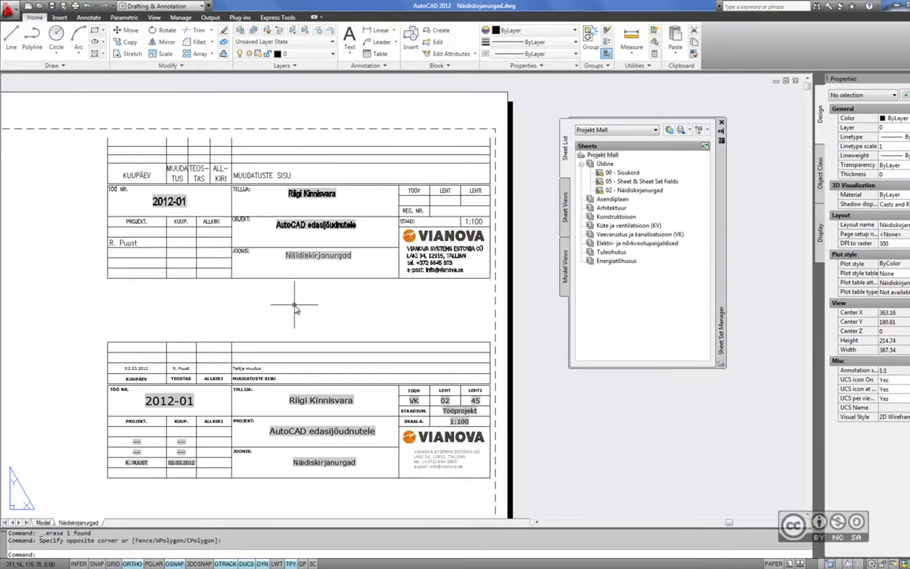
middle_drag(295, 306, 321, 237)
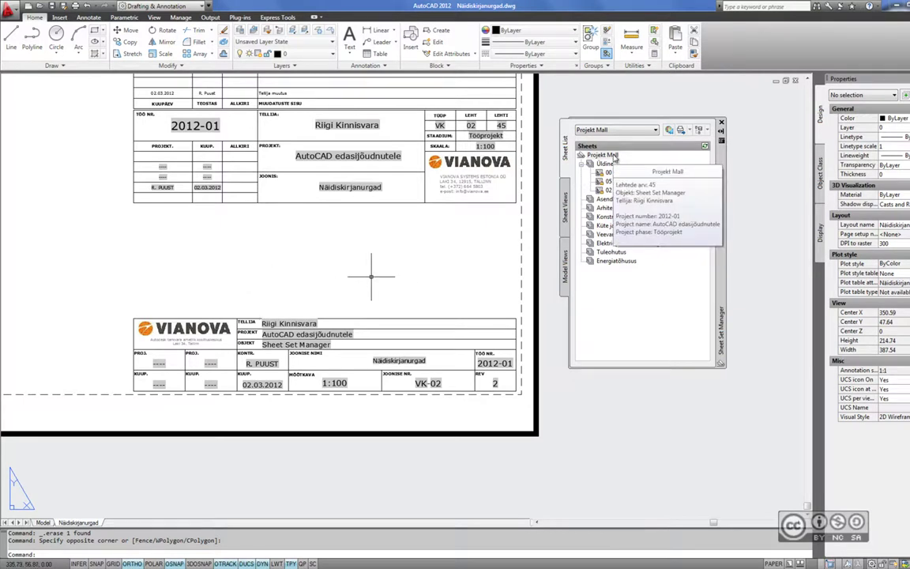
right_click(597, 155)
key(Escape)
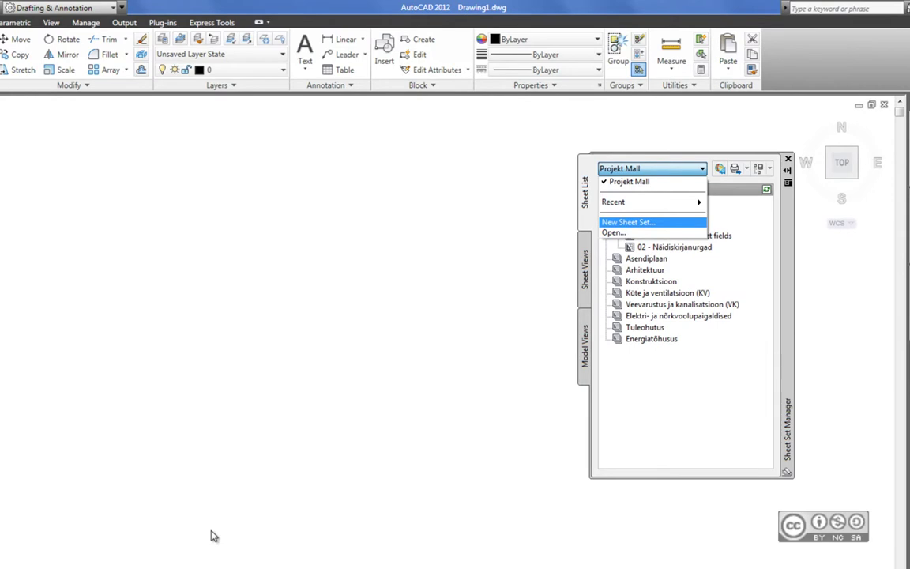
- Start a new sheet set and base it on an example sheet set
key(Return)
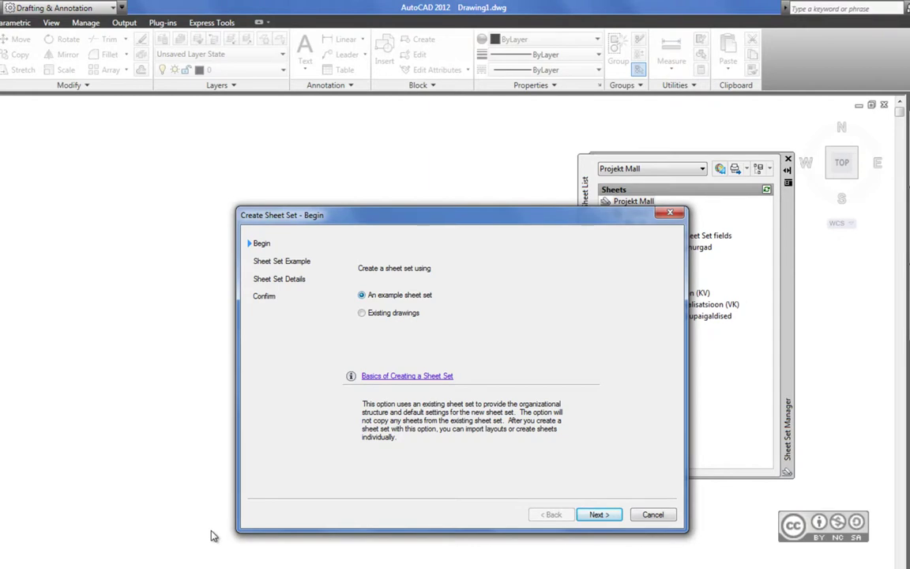
key(Down)
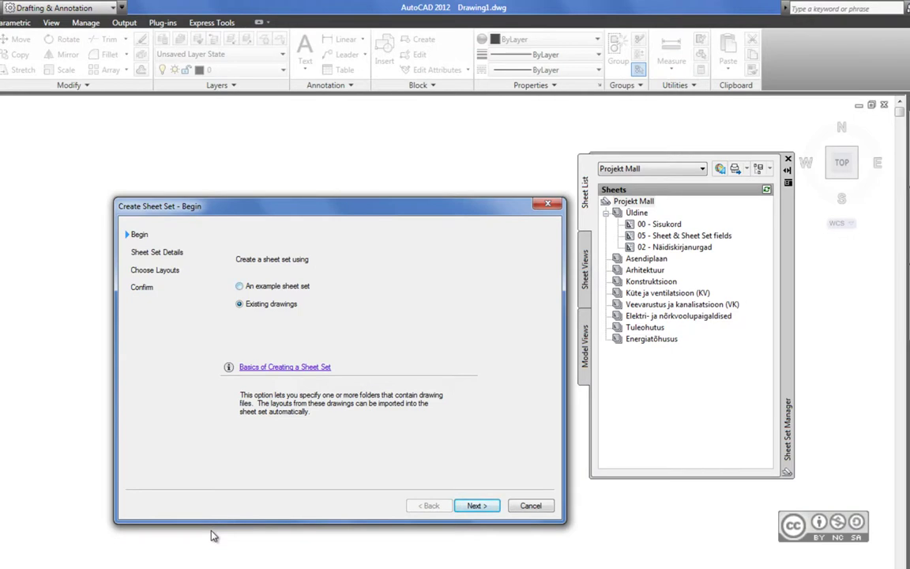
key(Up)
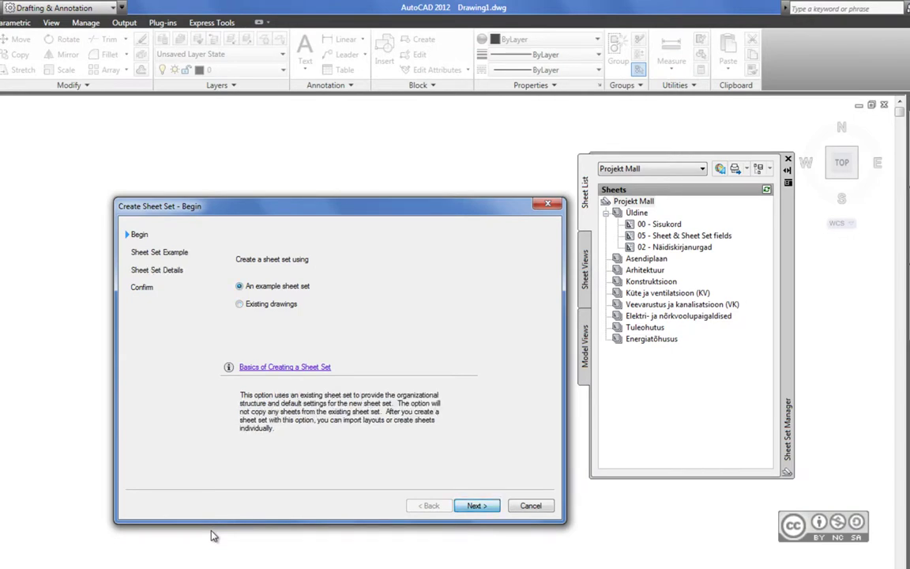
key(Return)
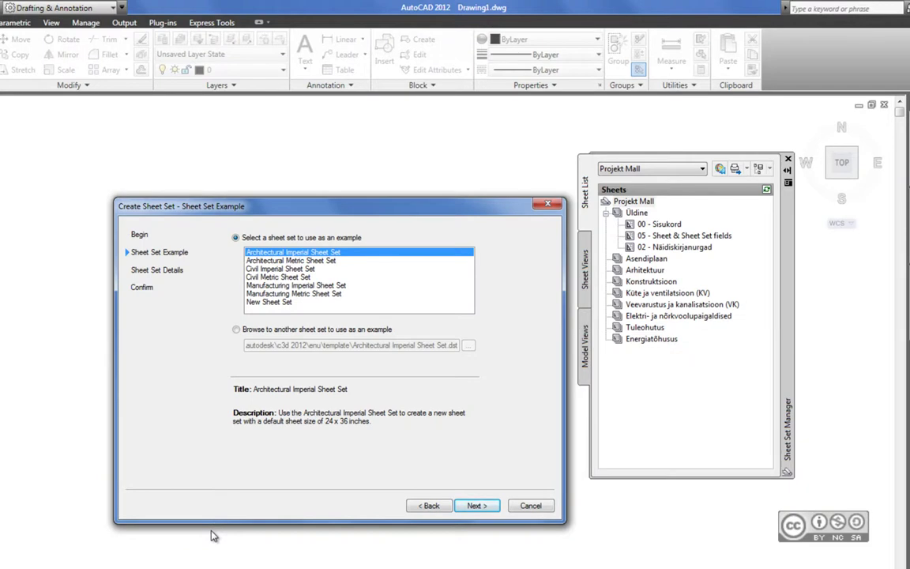
- Pick the New Sheet Set example as the template for the sheet set
key(End)
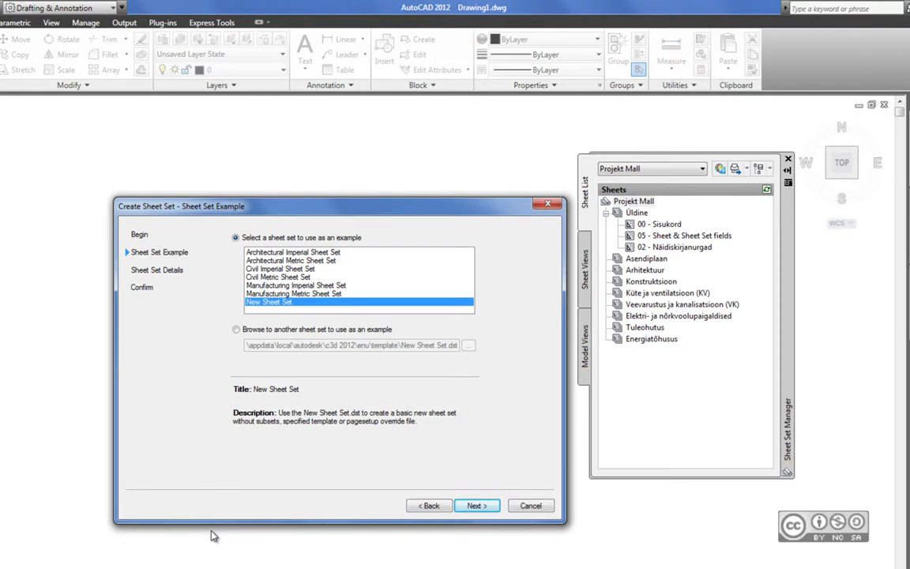
key(alt+b)
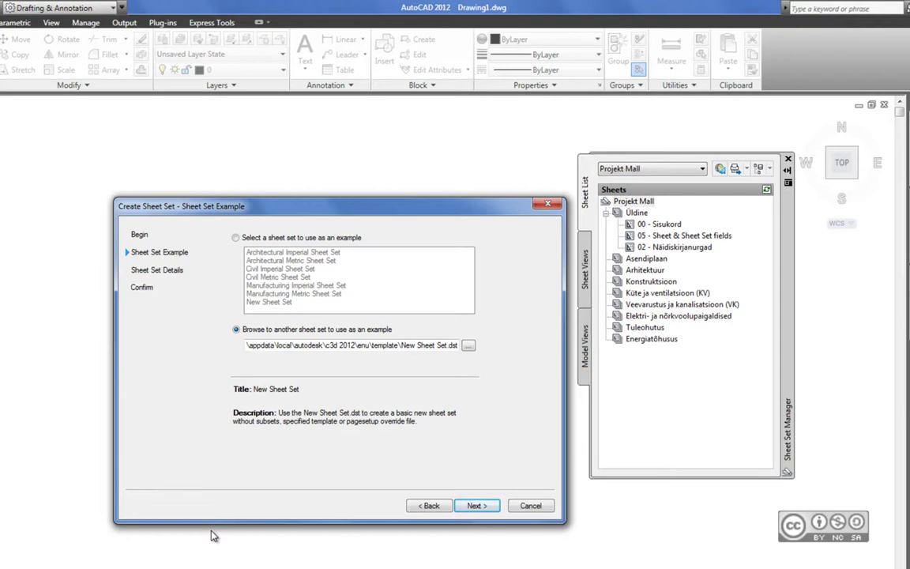
key(Up)
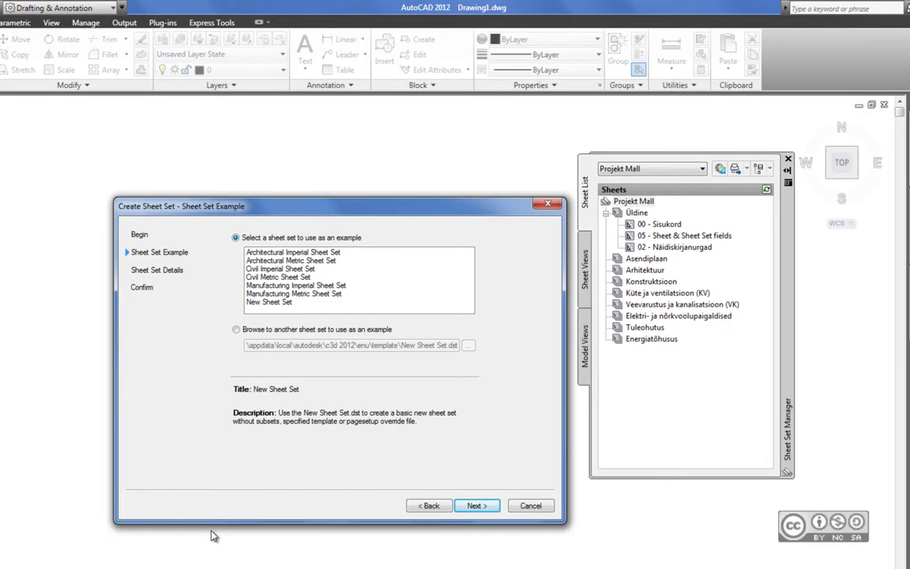
key(Tab)
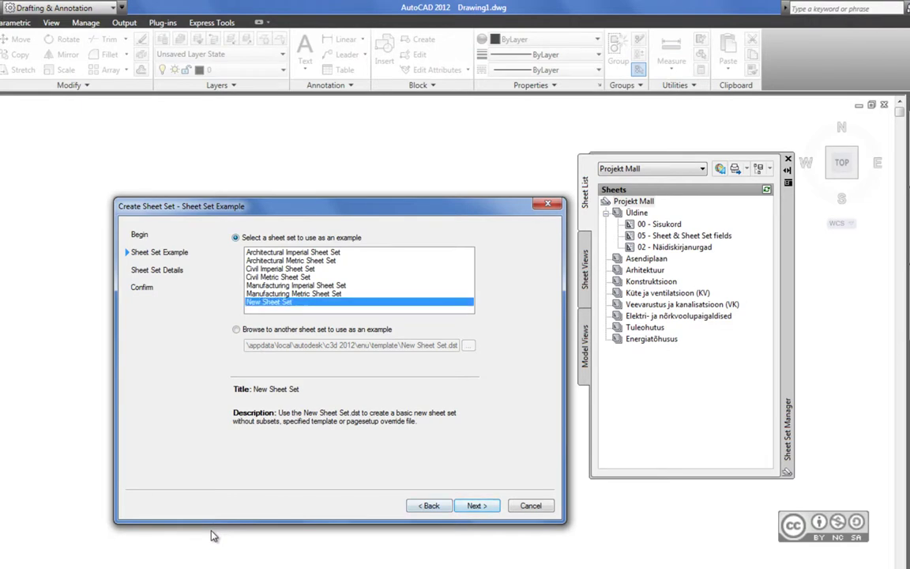
key(Return)
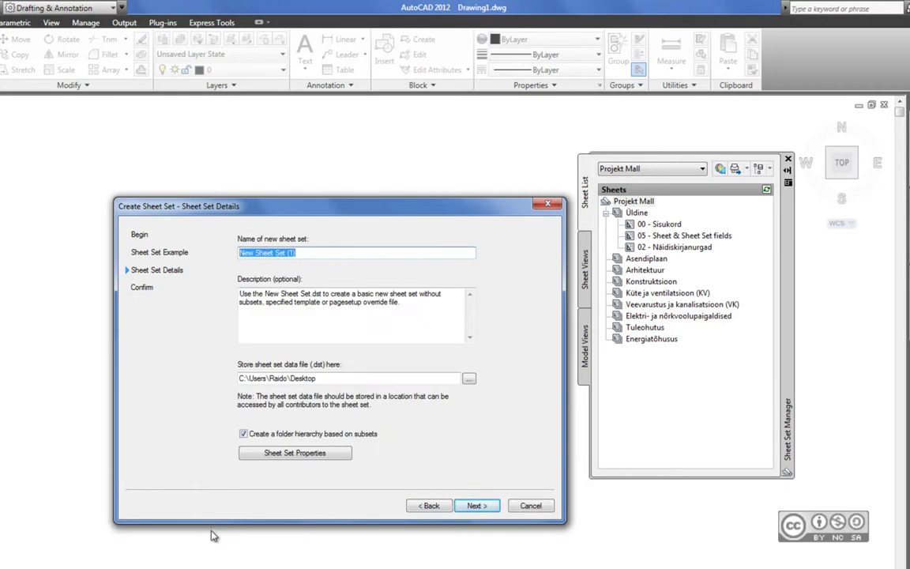
- Name the sheet set 'Minu Esimene Projekt' and describe it as 'Proovime luua uut projekti'
text(Minu Esimene Projekt)
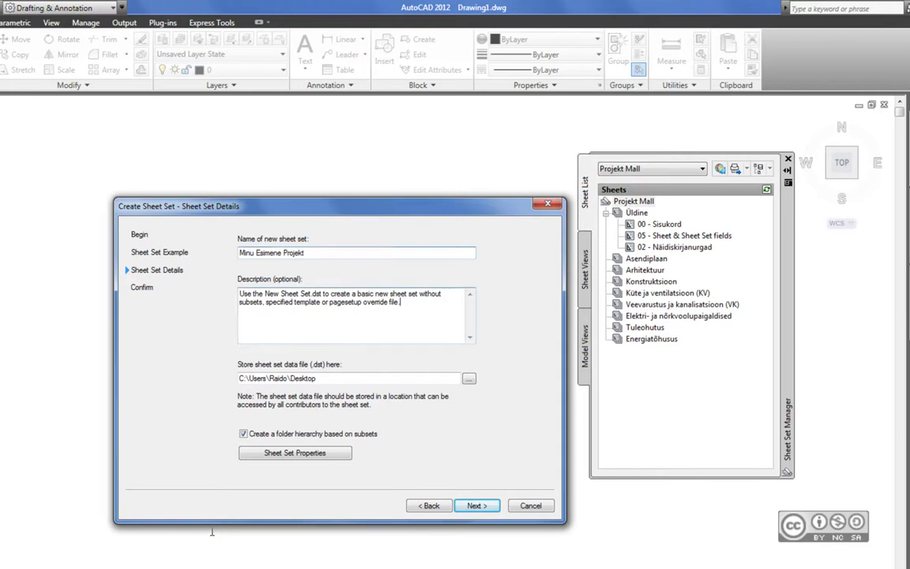
key(Tab)
text(Proovime luua uut projekti)
key(Tab)
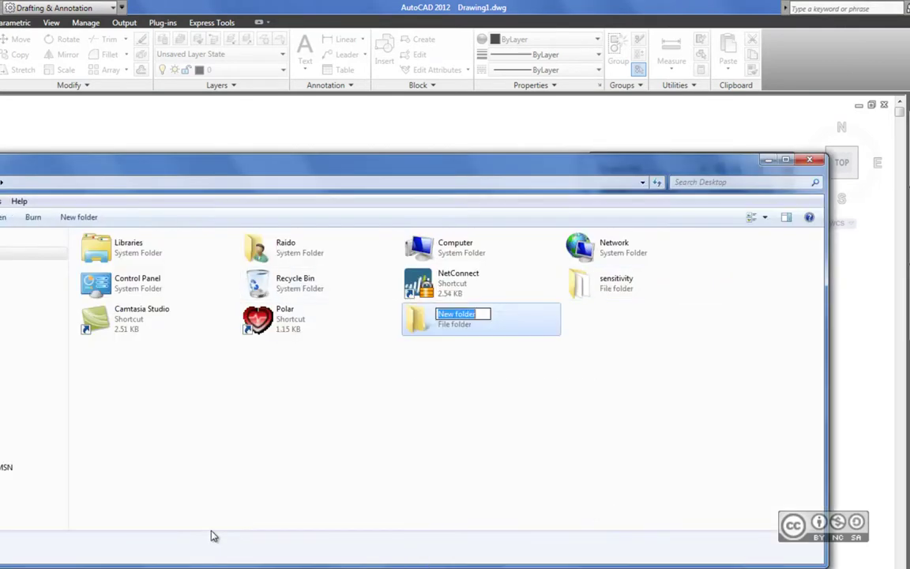
- Name the new desktop folder 'Projekt 2012-02'
text(Projekt 2012-02)
key(Return)
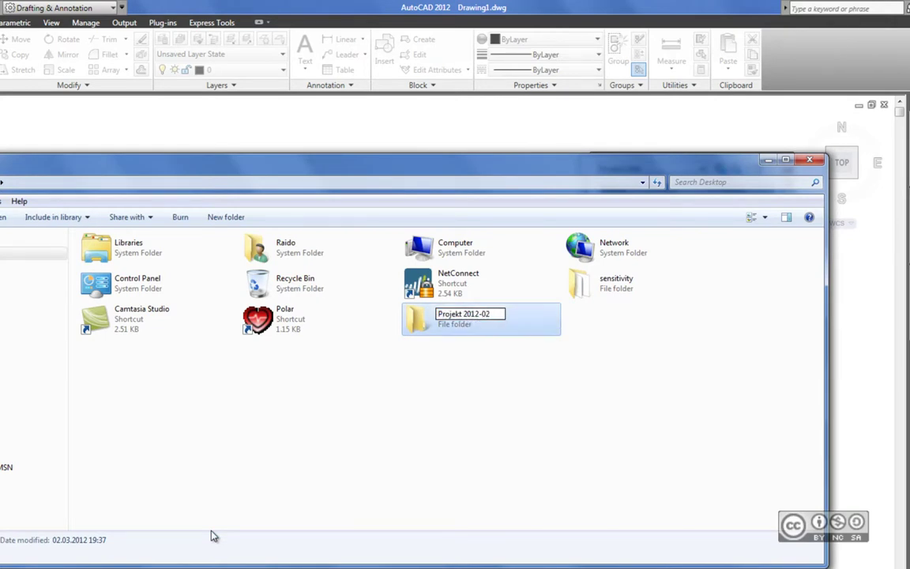
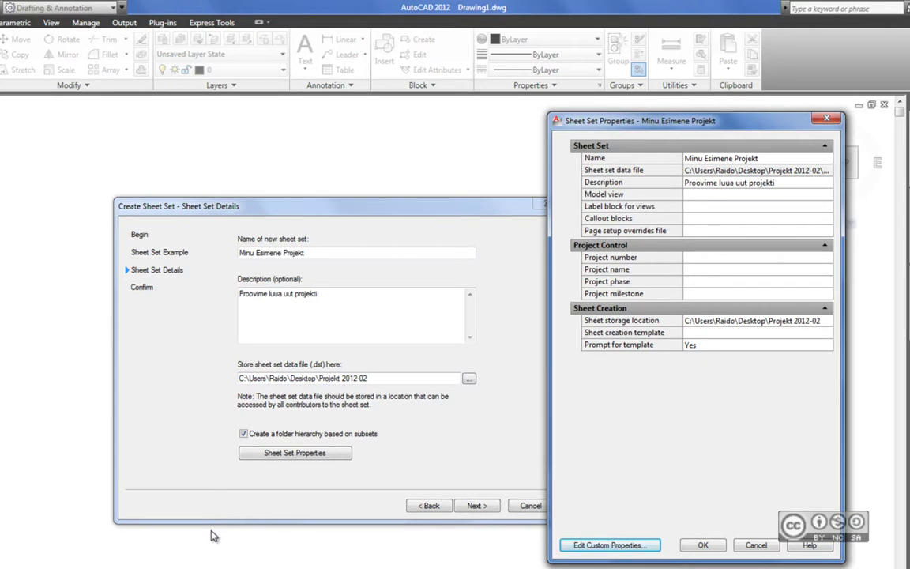
- Enter 2012-02 as the sheet set's project number and bring up its custom properties list
click(610, 257)
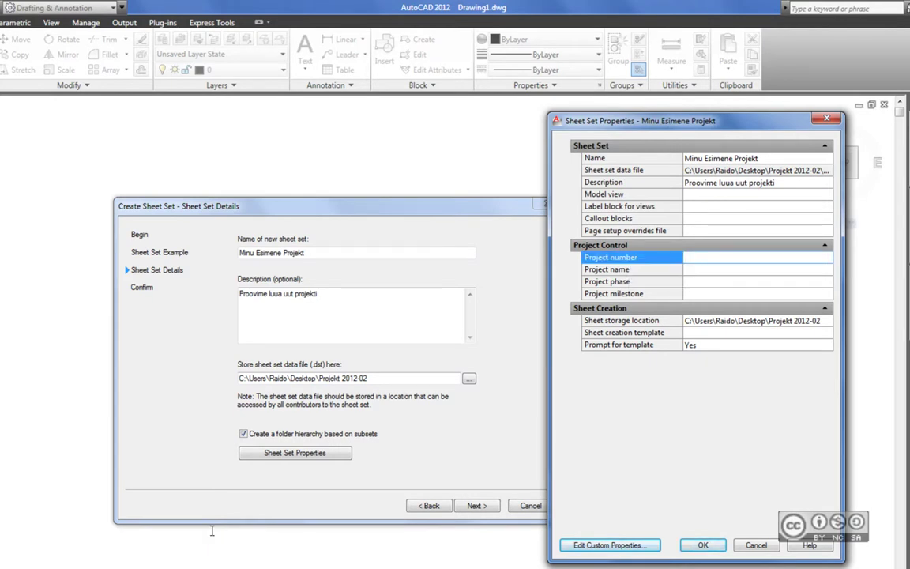
text(2012-02)
key(Down)
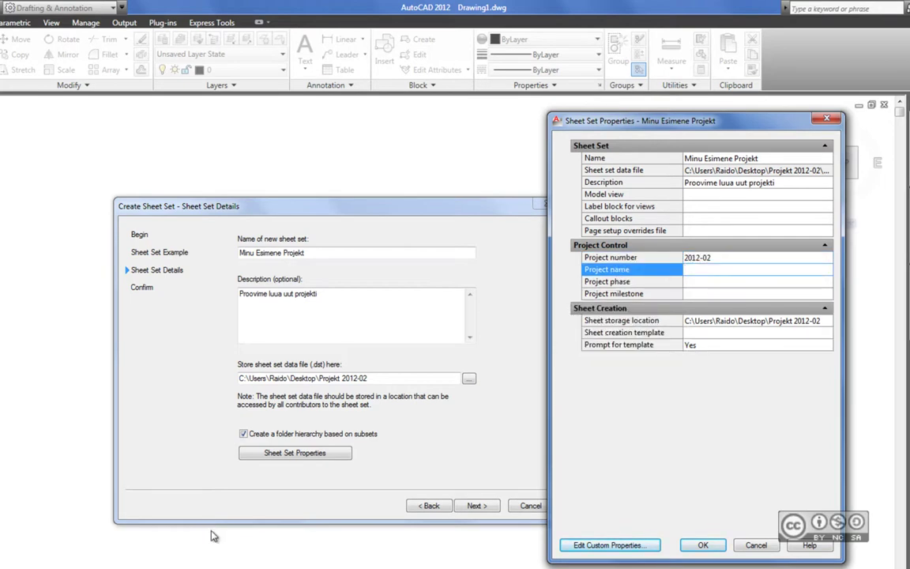
key(Home)
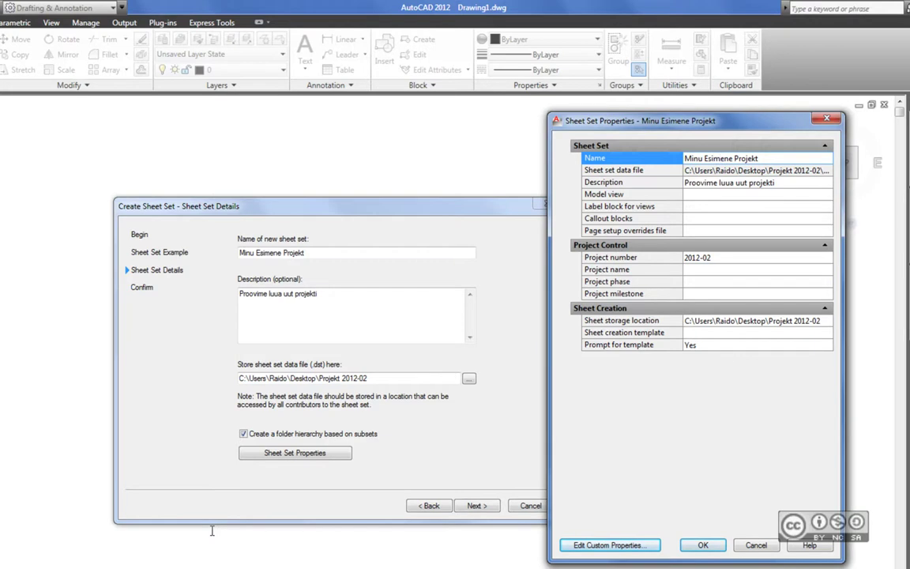
key(Tab)
key(Down)
key(Down)
key(Down)
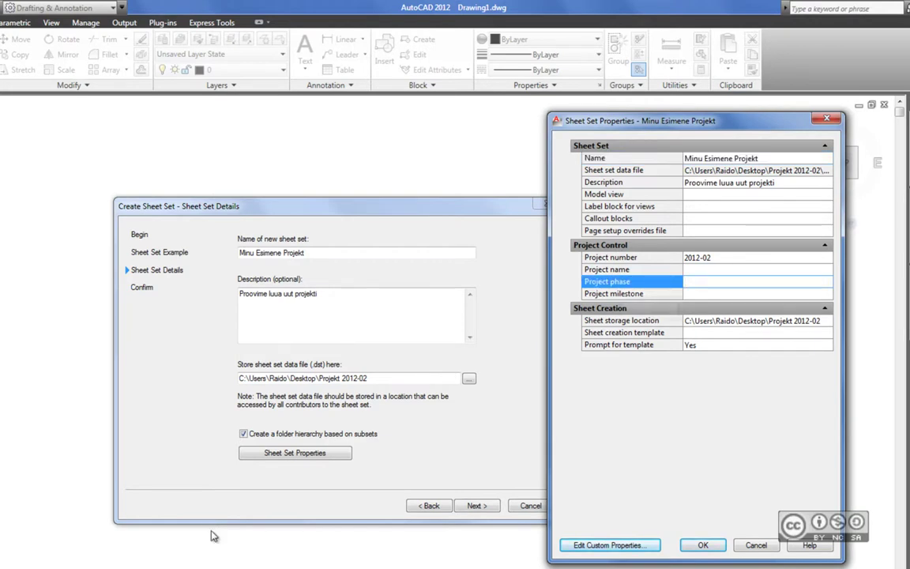
key(Tab)
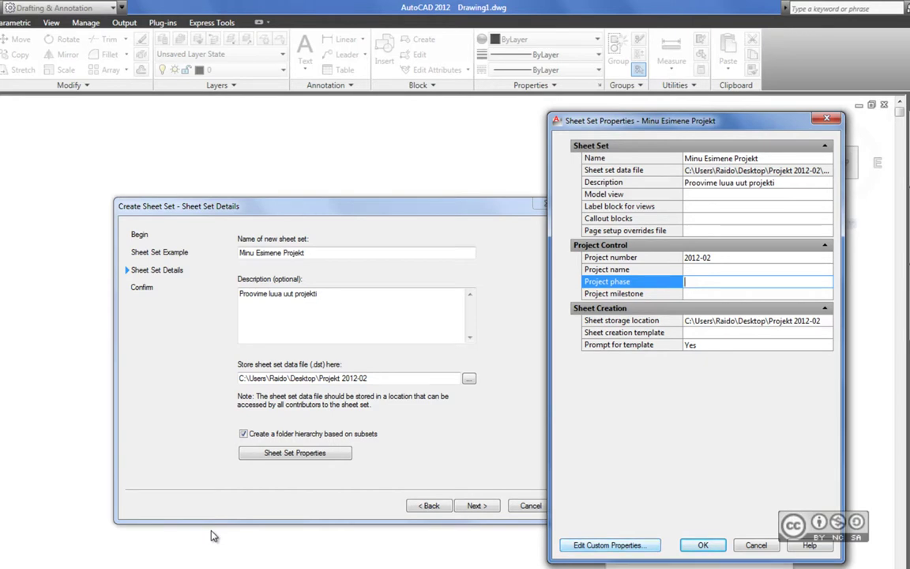
key(alt+e)
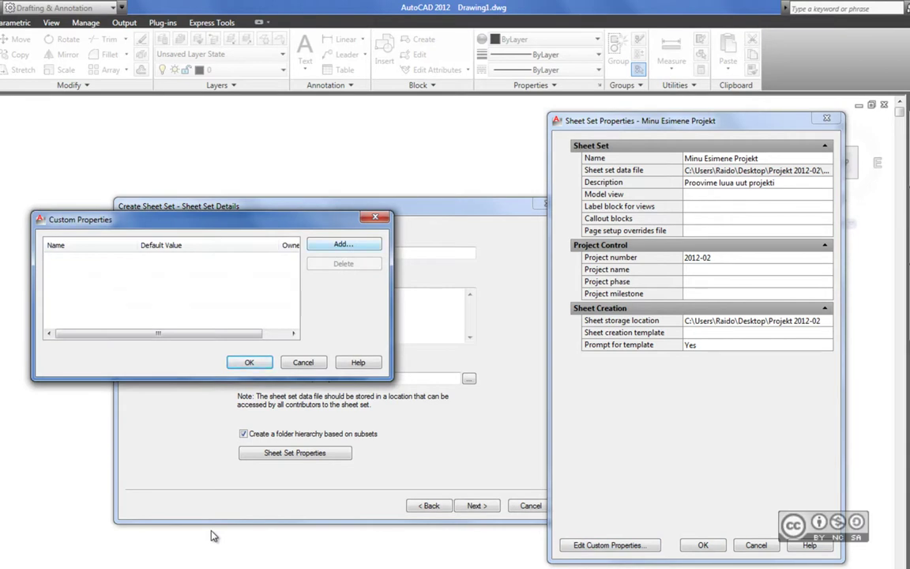
- Add a sheet-set custom property named Tellija with an empty default value
key(alt+a)
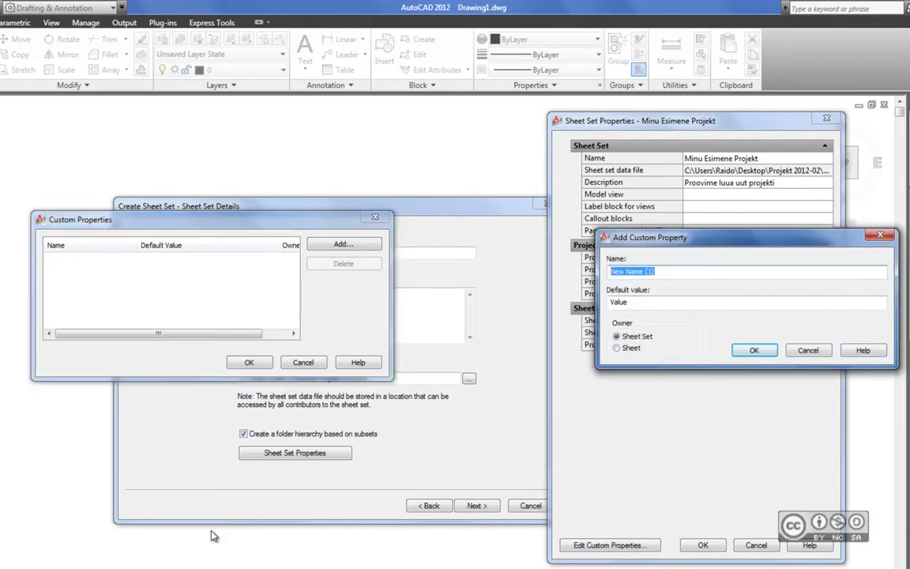
text(Tellija)
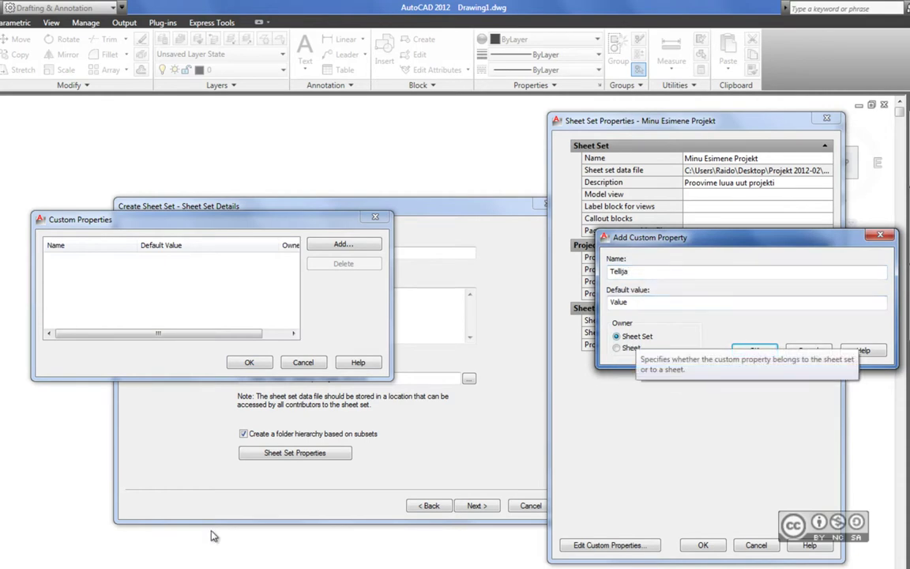
key(Tab)
key(BackSpace)
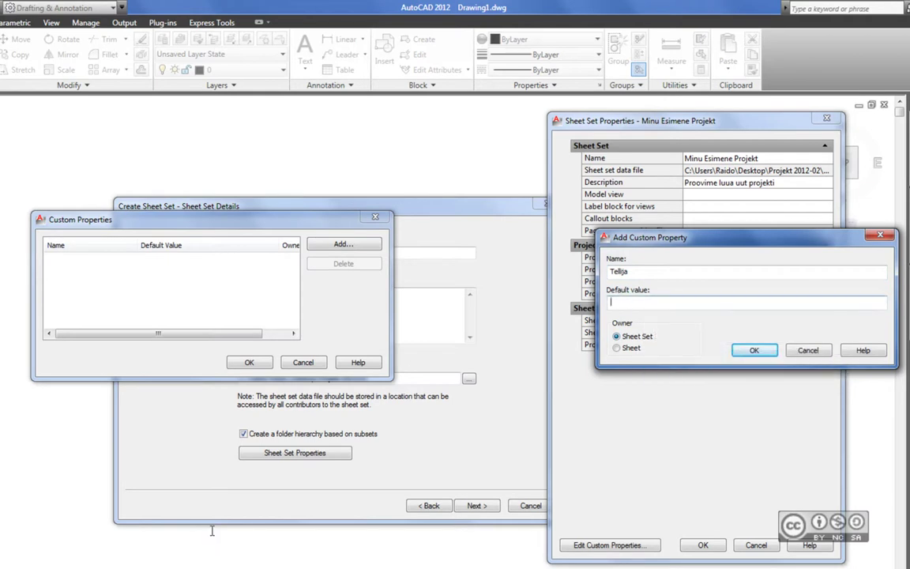
key(Return)
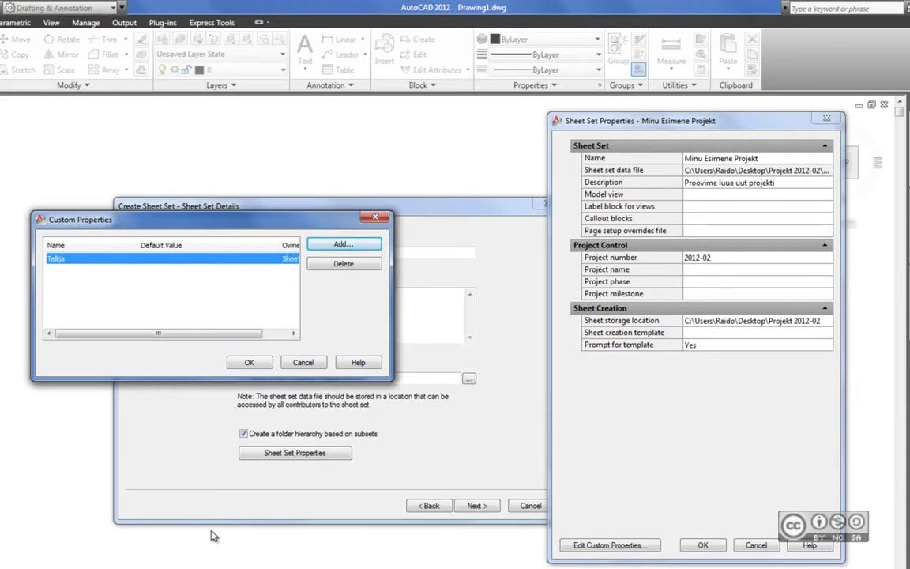
- Add a sheet-owned custom property Projekteerija #1 with no default value, then save the list
key(Return)
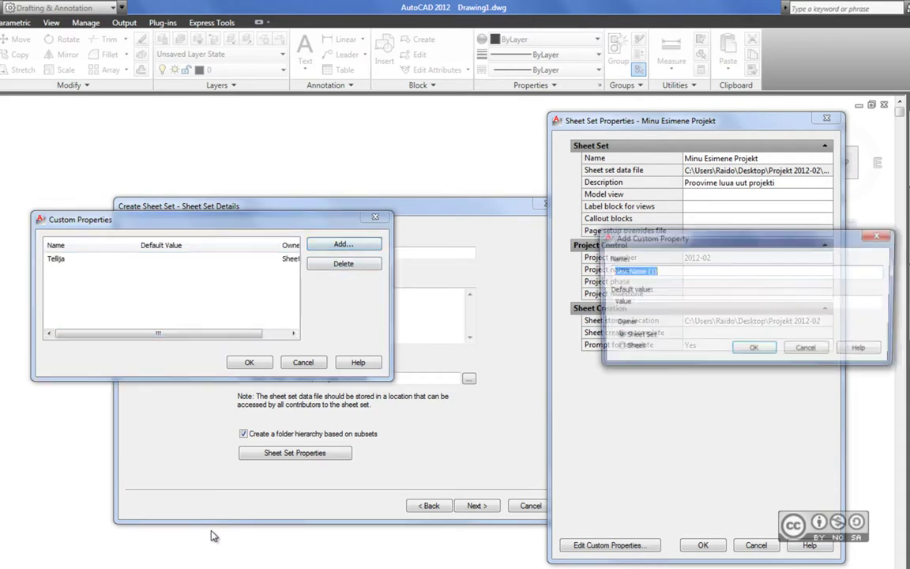
text(Projekteerija #1)
key(Tab)
key(BackSpace)
key(Tab)
key(Down)
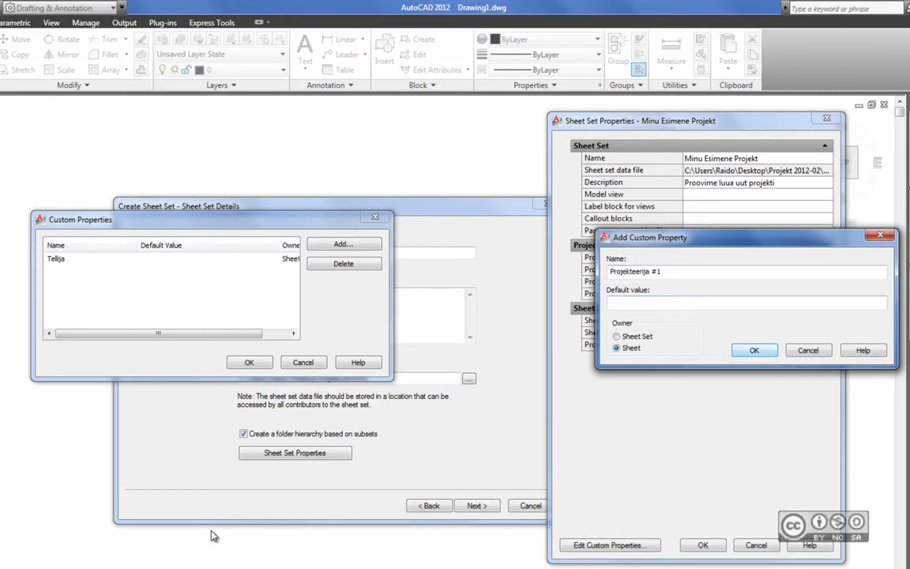
key(Return)
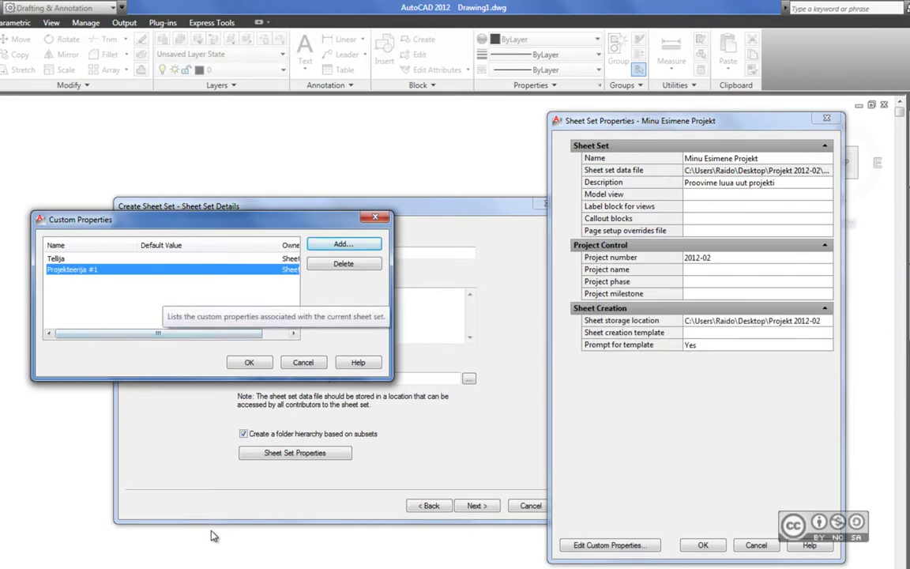
key(Up)
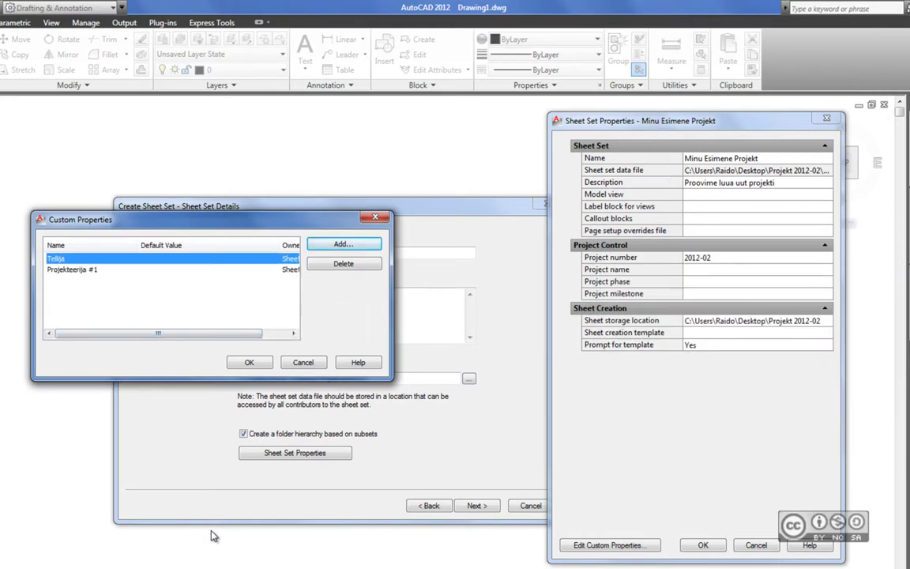
key(Down)
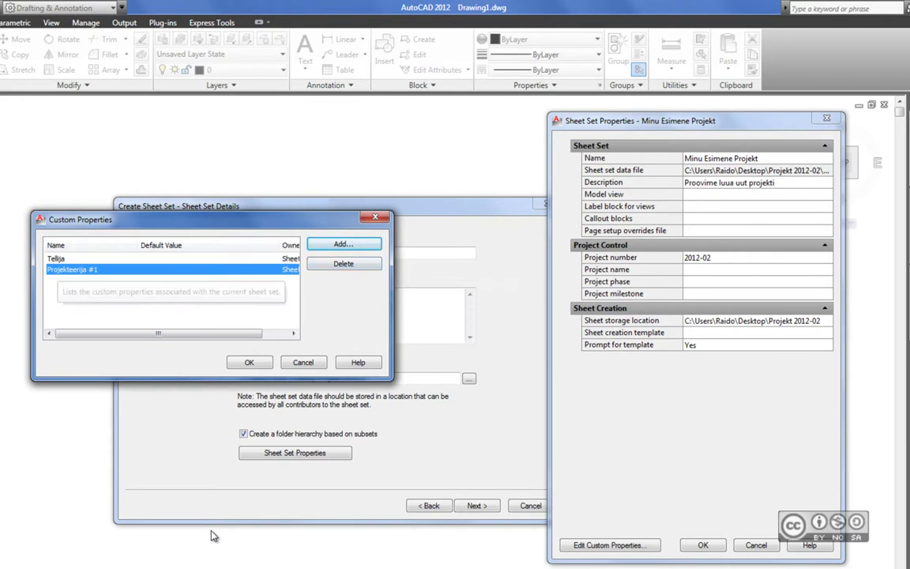
key(Tab)
key(Return)
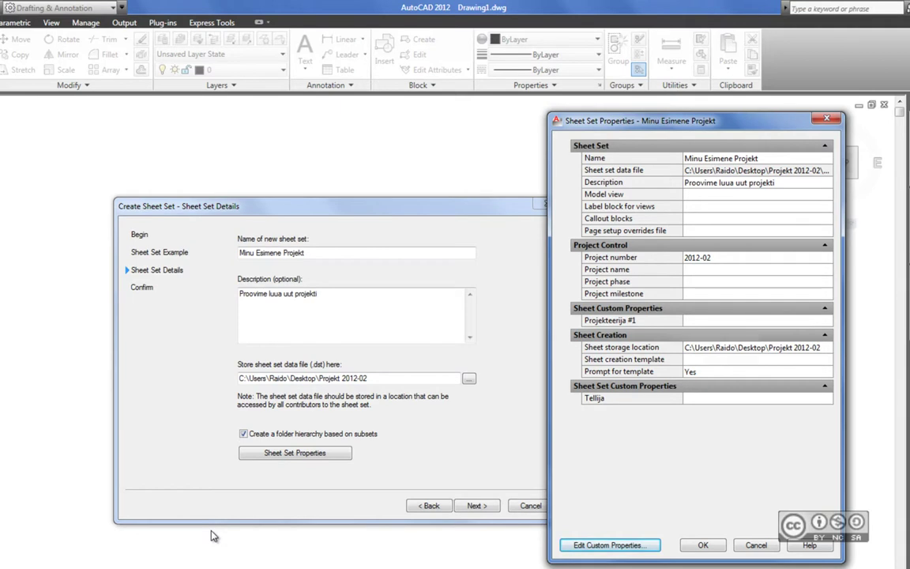
- Enter the designer's name for Projekteerija #1 and Riigi Kinnisvara for Tellija, then finish the wizard
key(Tab)
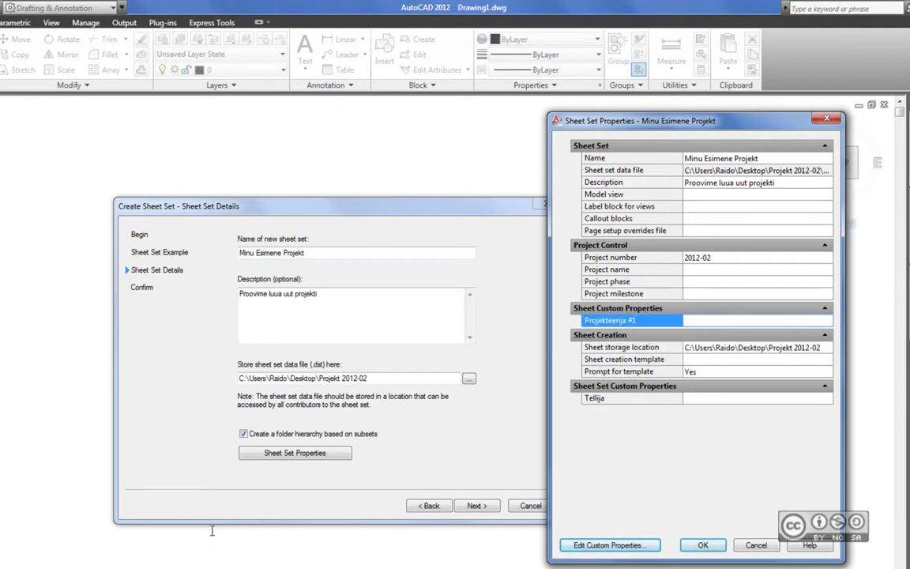
text(R. Puust)
key(Tab)
text(Riigi Kinnisvara)
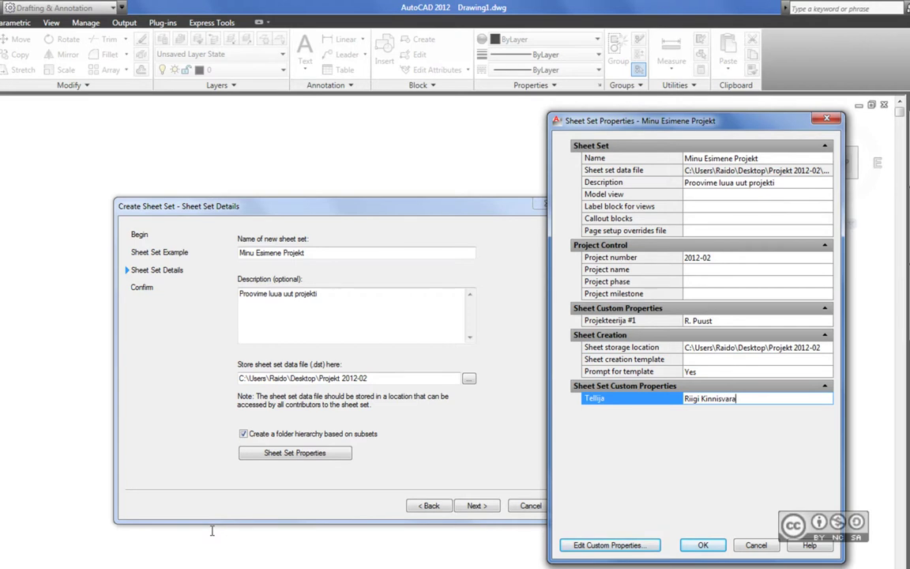
key(Return)
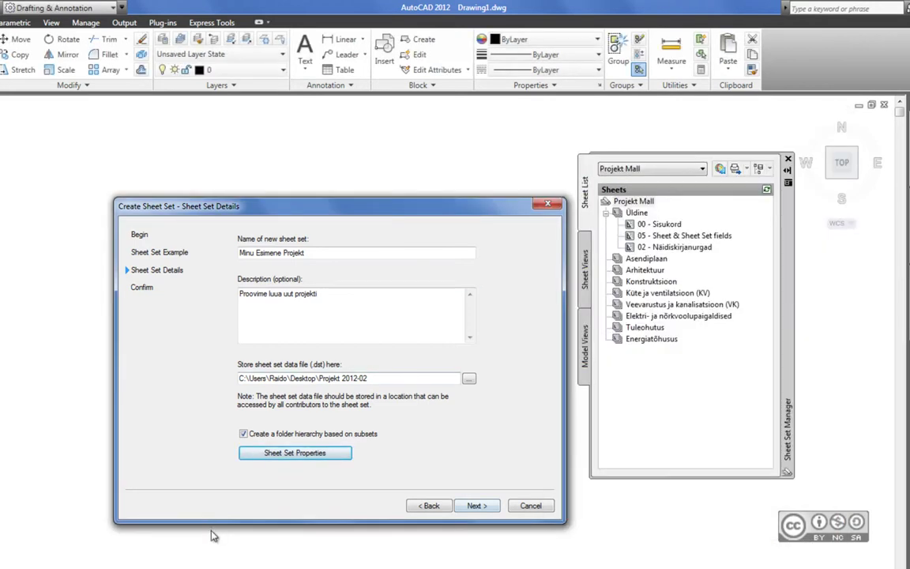
key(Return)
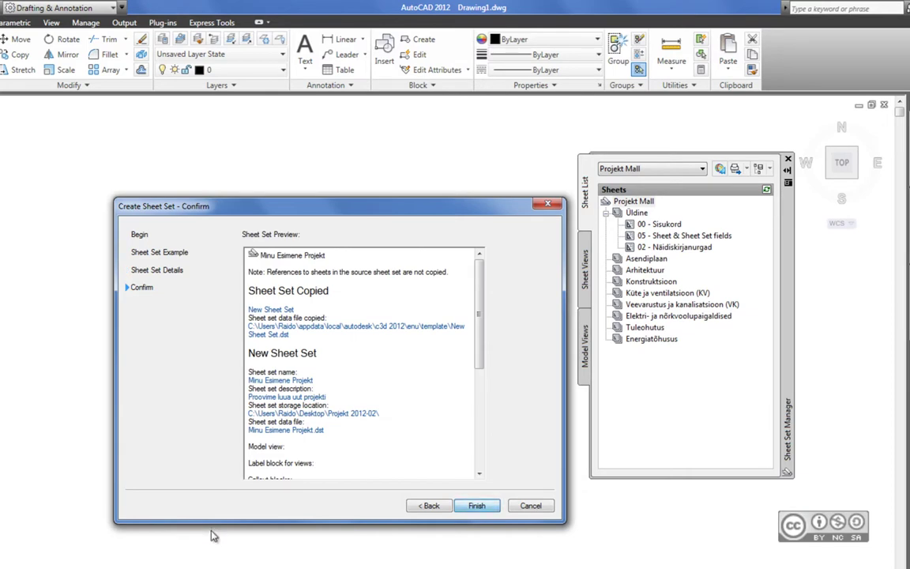
key(Return)
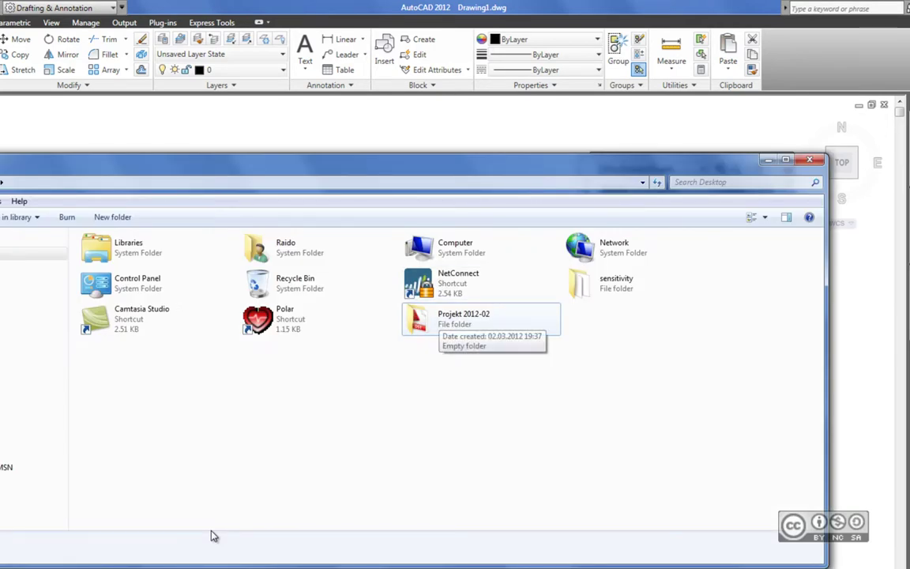
- Open Minu Esimene Projekt.dst from the Projekt 2012-02 folder in AutoCAD
key(Return)
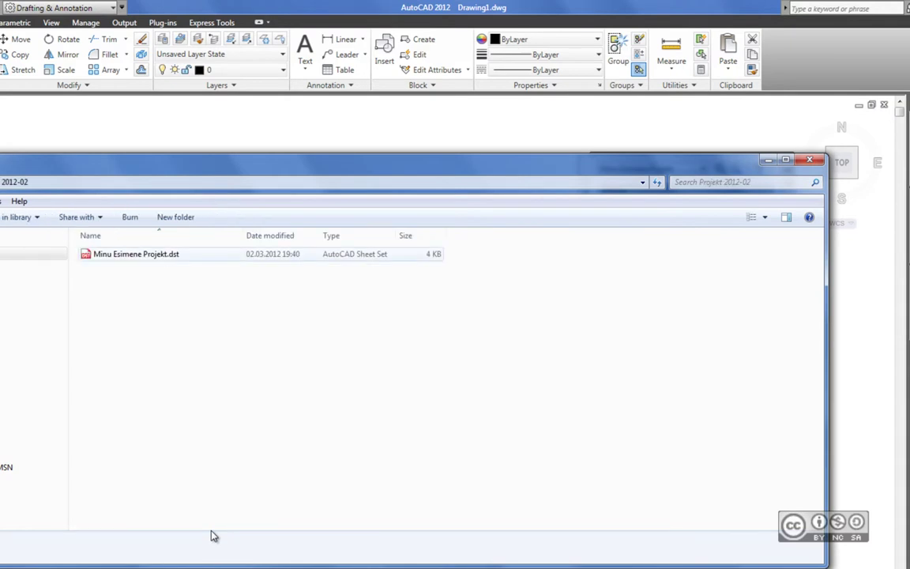
key(Down)
key(Return)
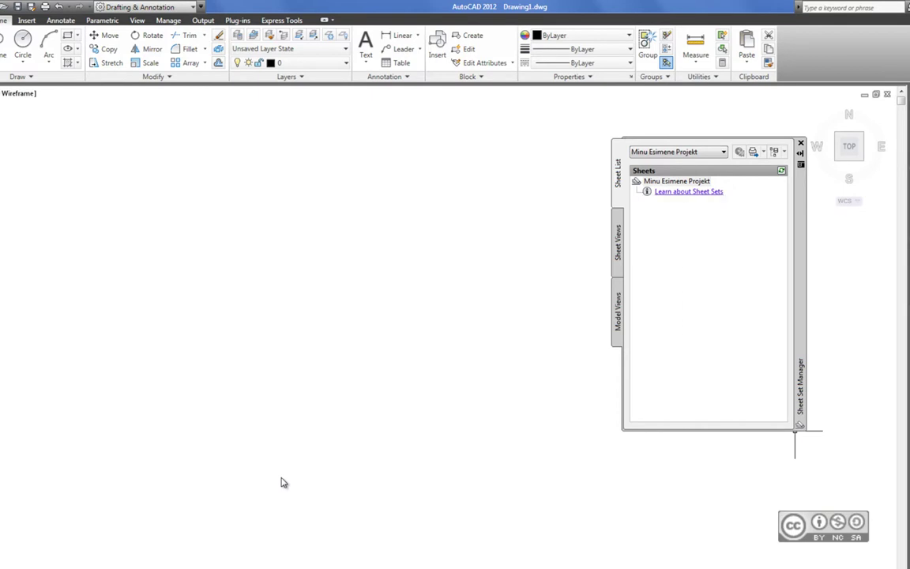
- Create subset Üldine under Minu Esimene Projekt with Create Folder Hierarchy set to Yes
right_click(668, 181)
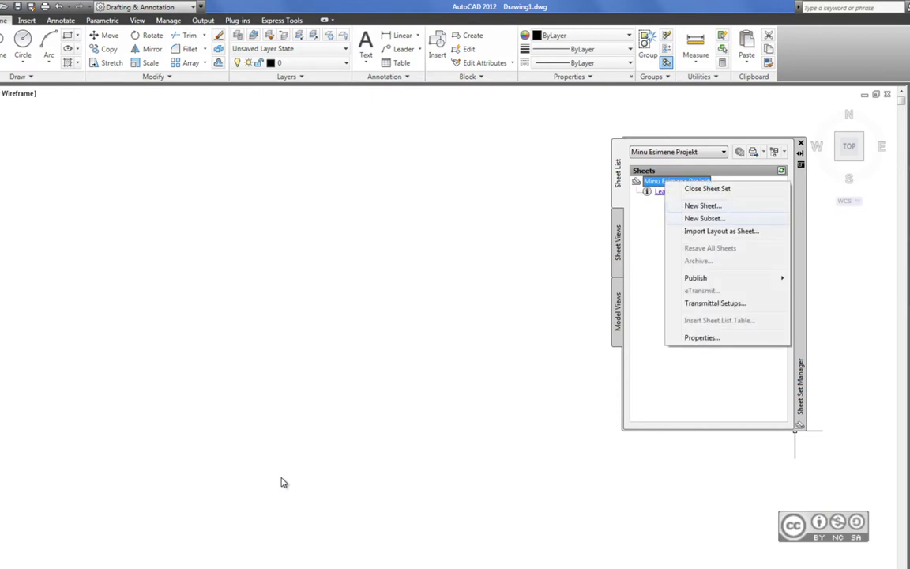
key(Return)
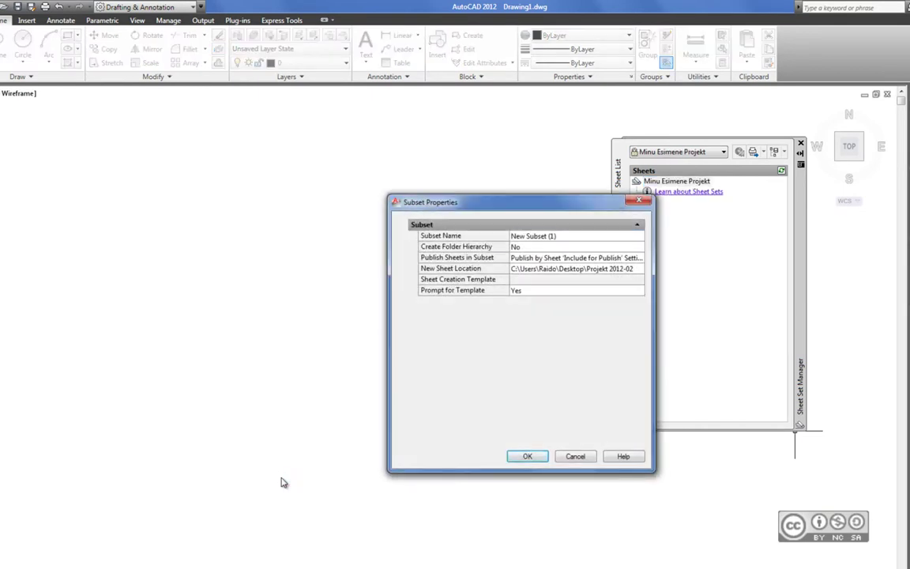
text(Üldine)
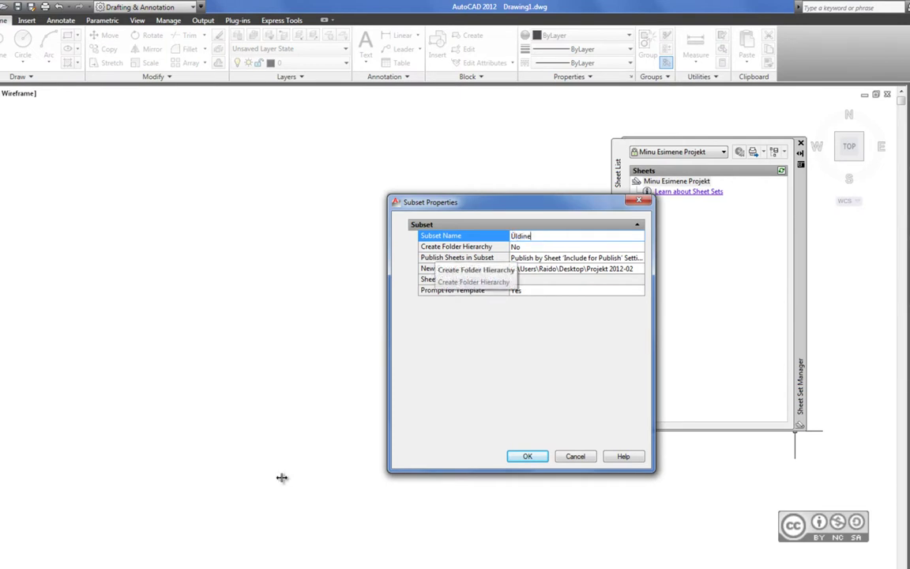
key(Tab)
key(Up)
key(Return)
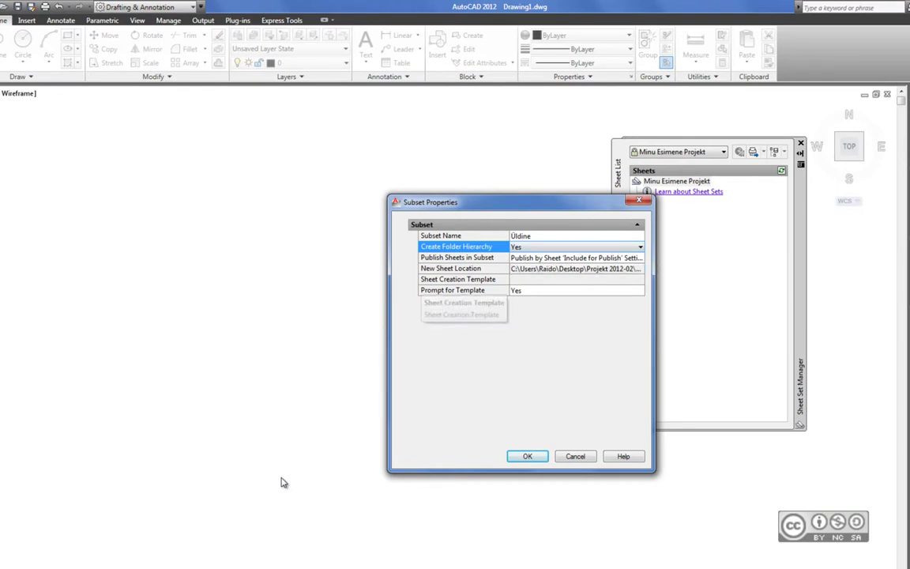
key(Down)
key(Down)
key(Down)
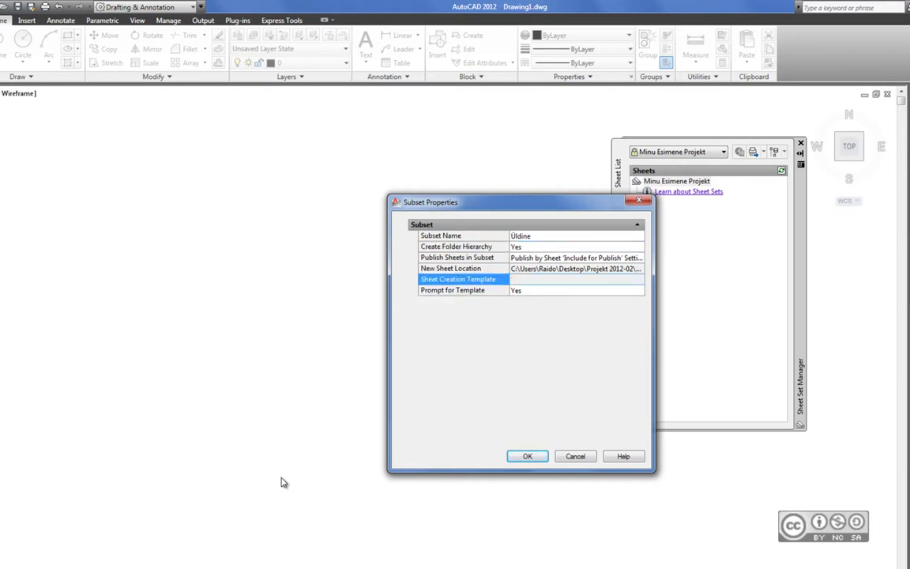
key(Home)
key(Return)
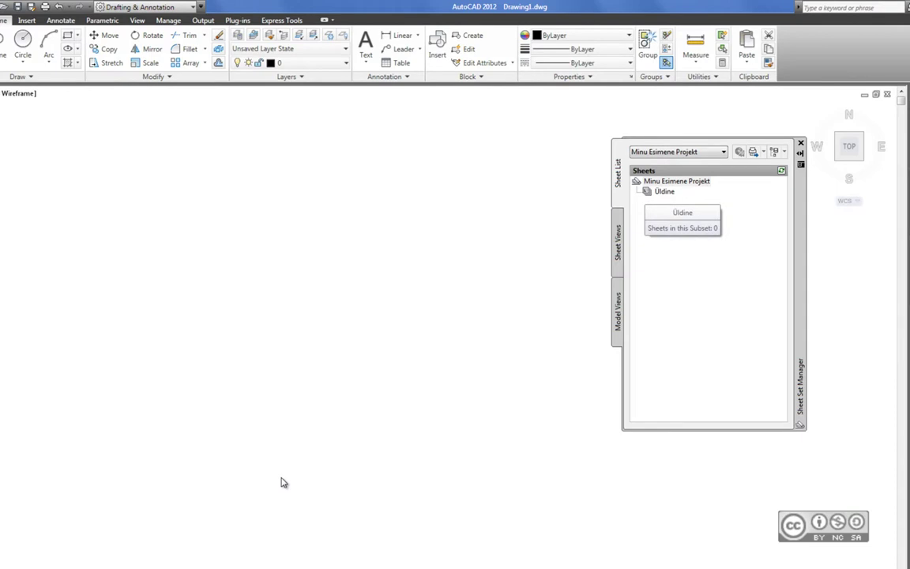
- Check in Explorer that Projekt 2012-02 now contains an Üldine folder
key(alt+Tab)
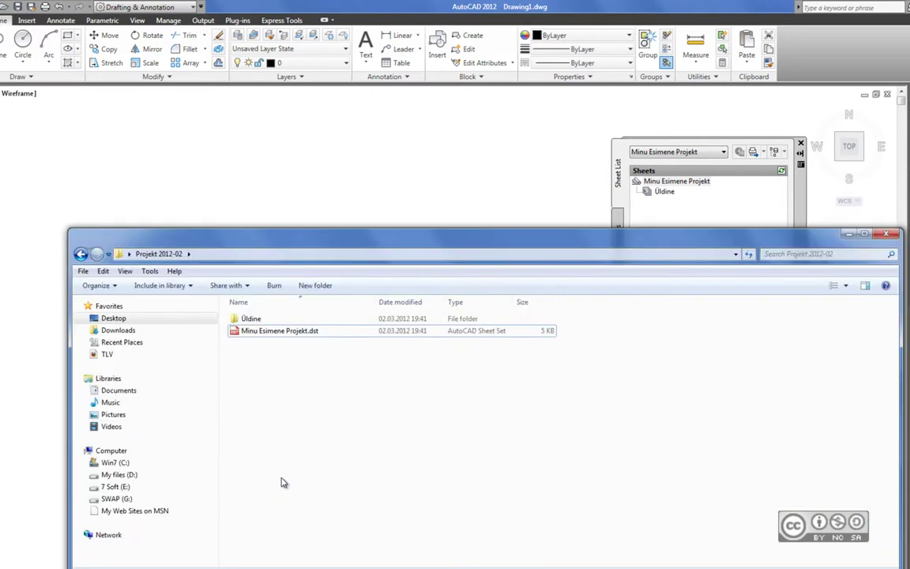
click(283, 482)
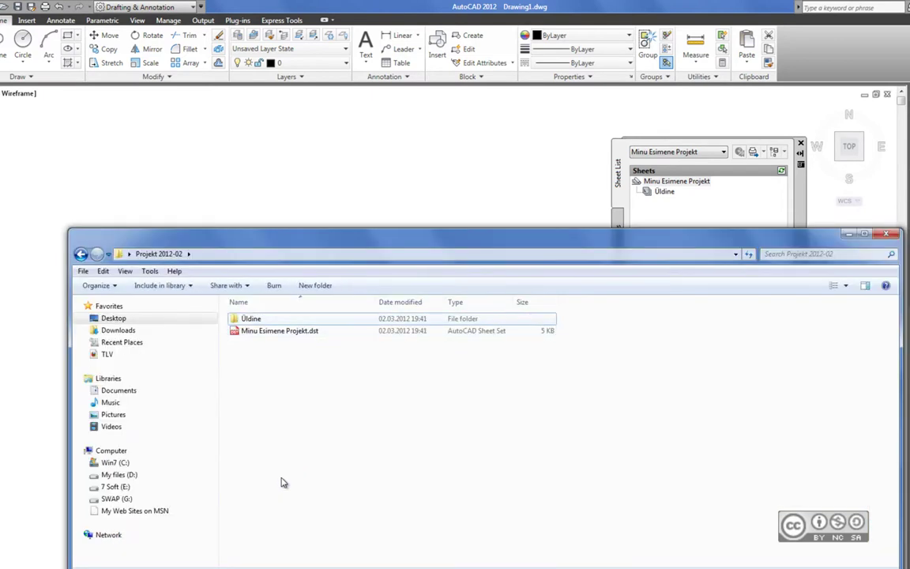
key(alt+Tab)
- Back in AutoCAD, start another new subset from the sheet set's context menu
key(shift+F10)
key(Down)
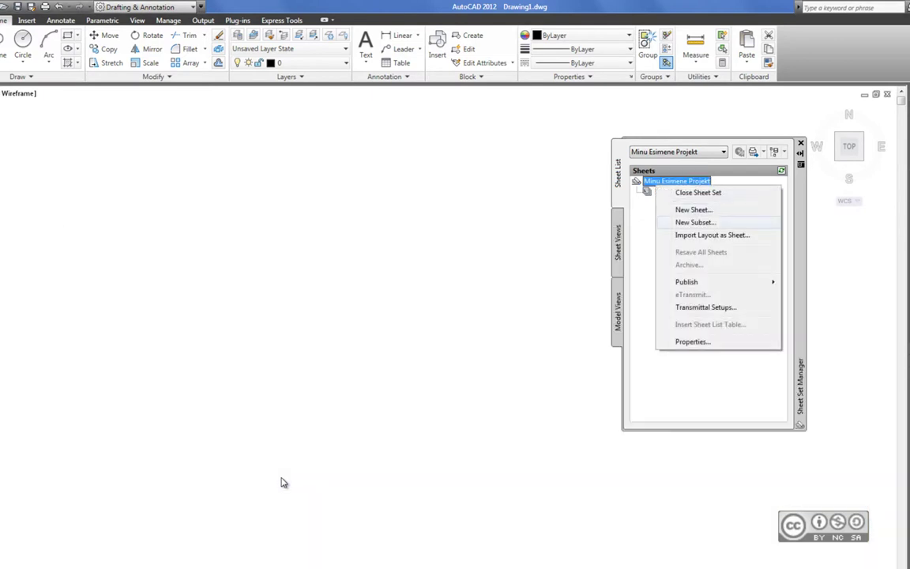
key(Down)
key(Return)
- Name the subset Arhitektuur with Create Folder Hierarchy set to Yes, and confirm it
text(Arhitektuur)
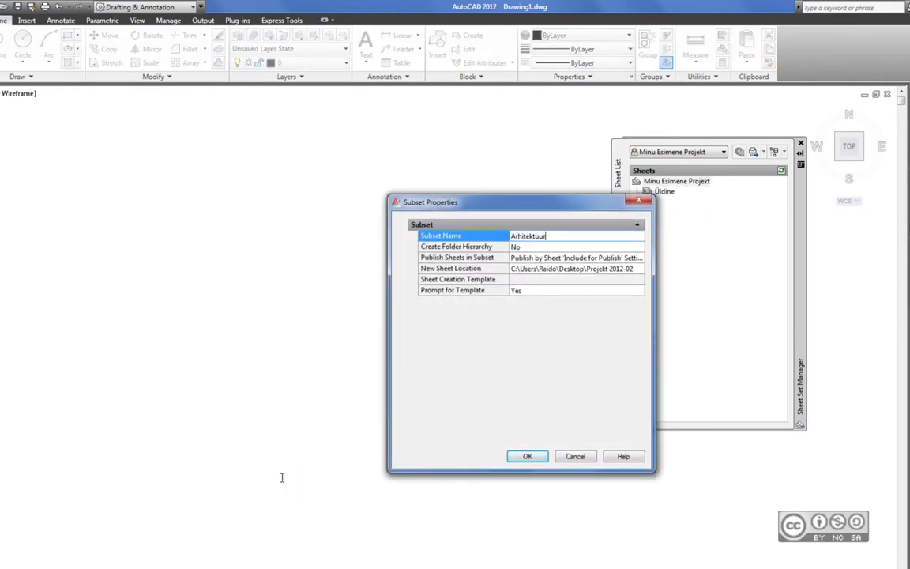
key(Tab)
key(alt+Down)
key(Return)
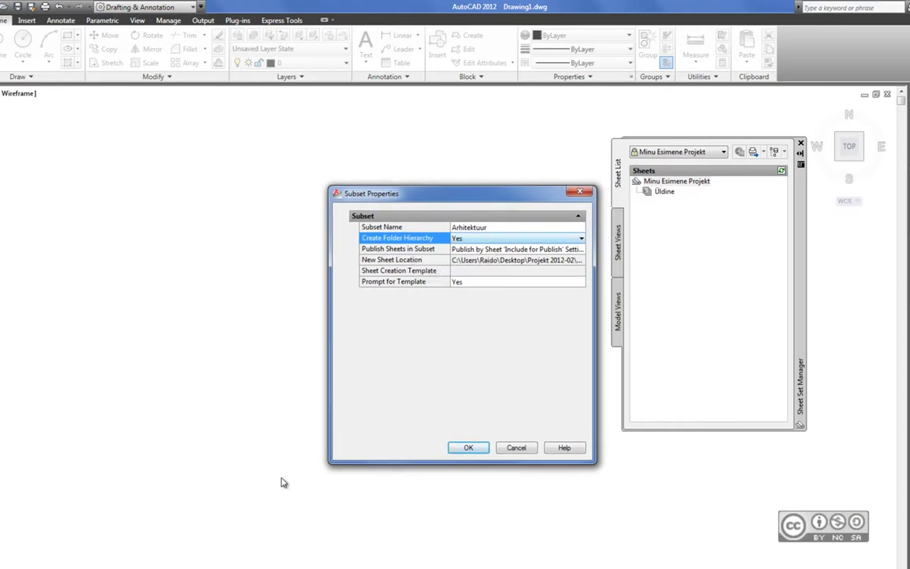
key(Return)
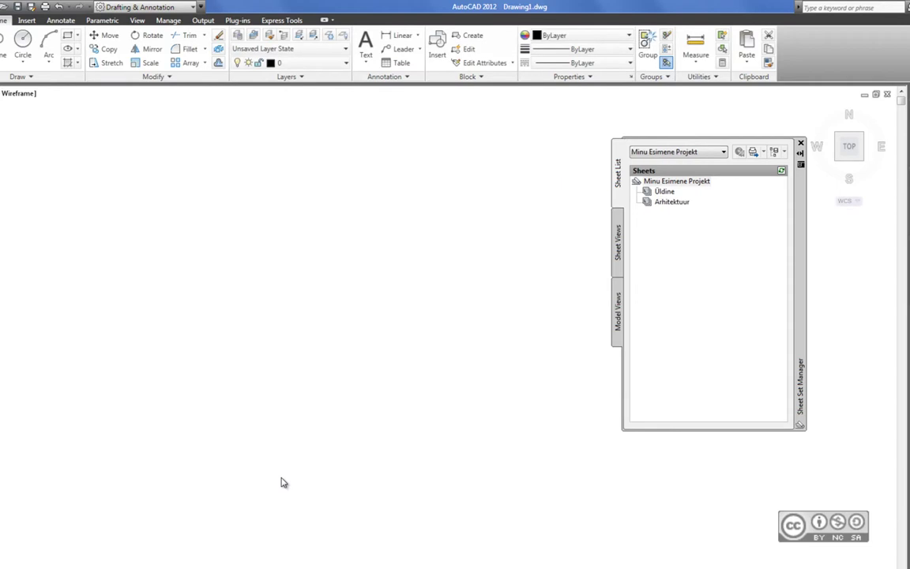
key(alt+Tab)
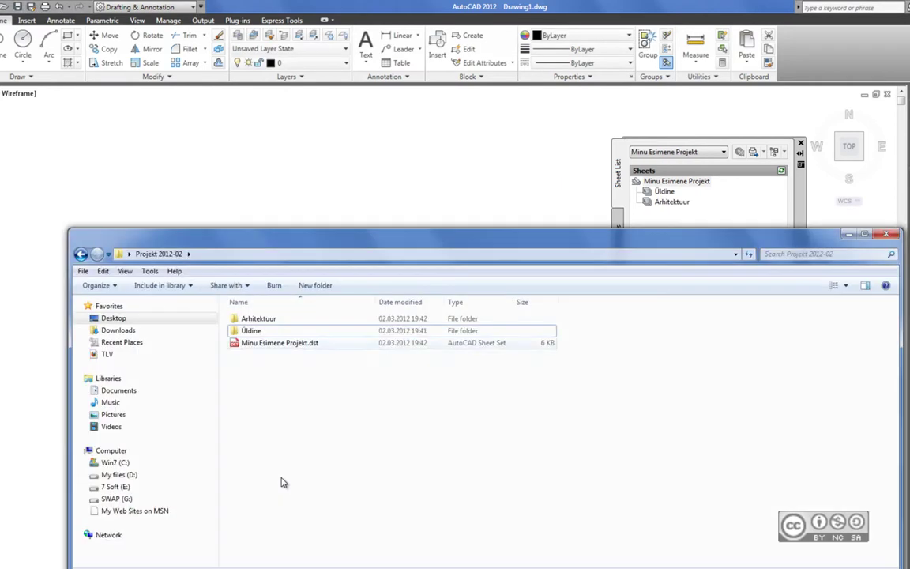
- Leave the Projekt 2012-02 folder and return to AutoCAD's Sheet Set Manager
key(alt+Tab)
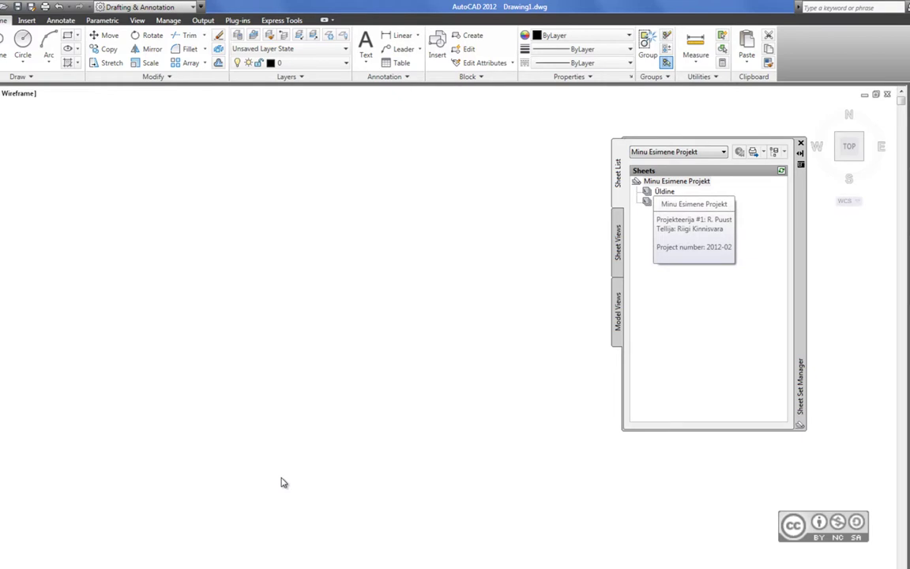
- Open Minu Esimene Projekt's properties and select the Sheet creation template setting
key(shift+F10)
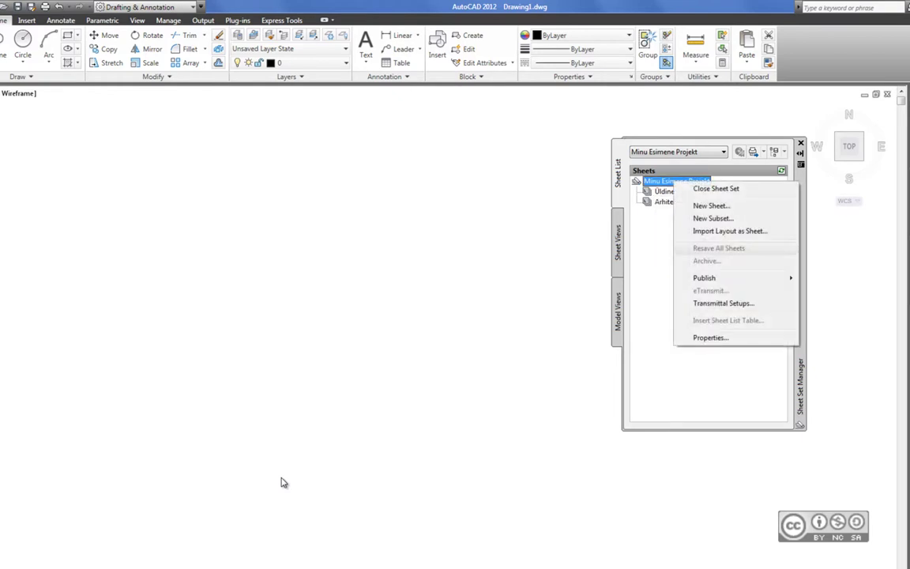
key(Return)
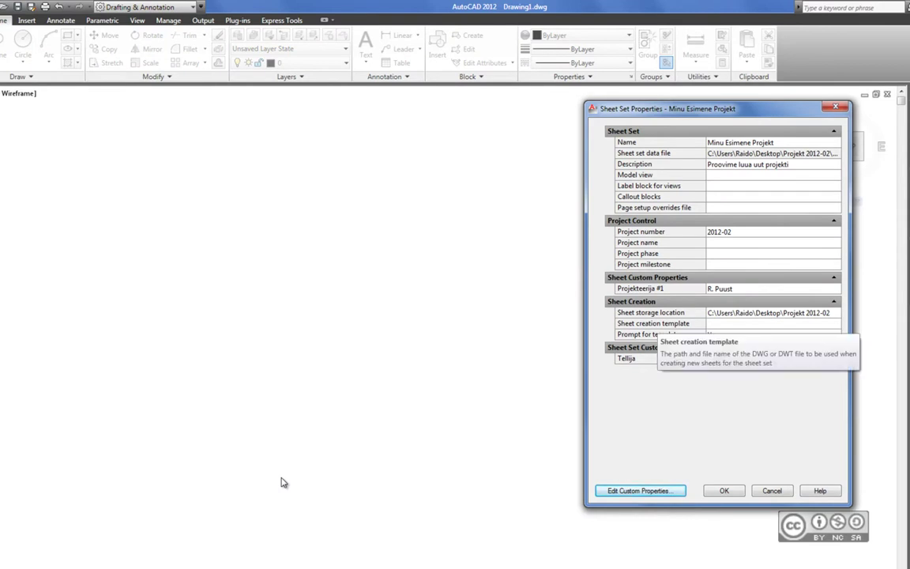
click(652, 323)
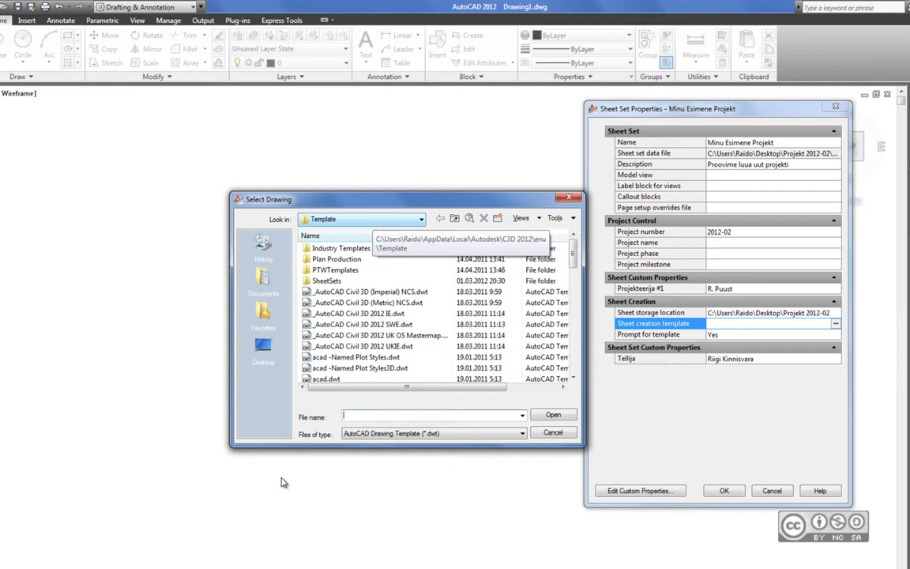
- Set the sheet creation template to the A0 - Landscape layout from LayoutLight.dwt in Koolitused
key(F4)
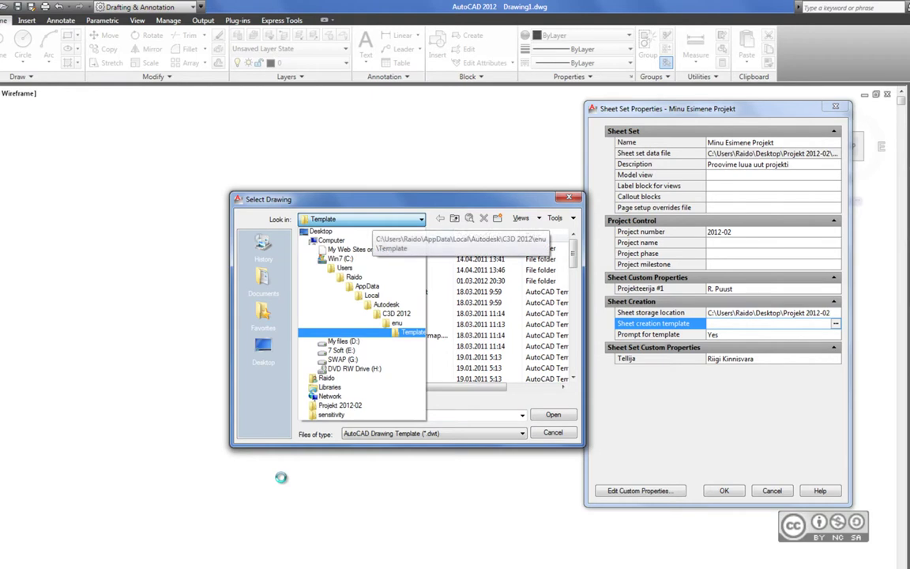
key(Down)
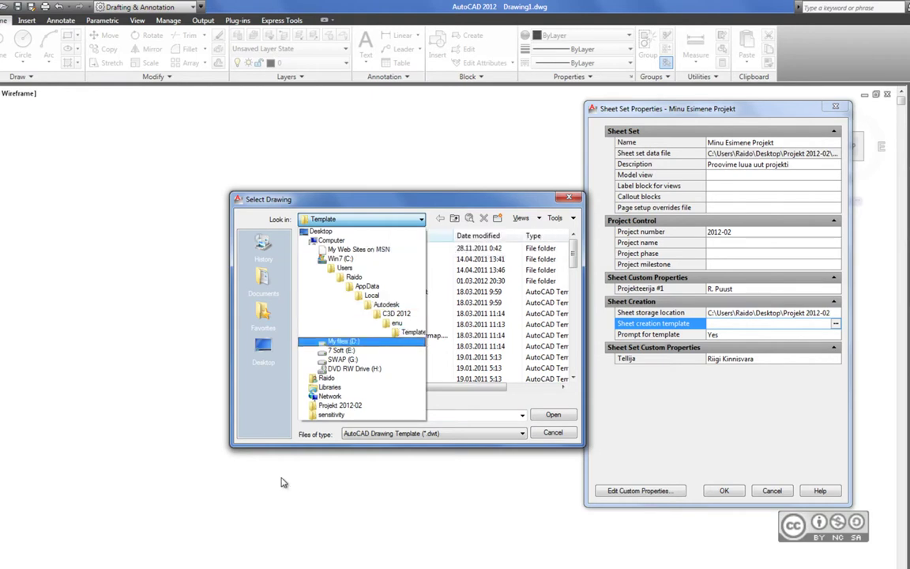
key(Return)
text(koolitused)
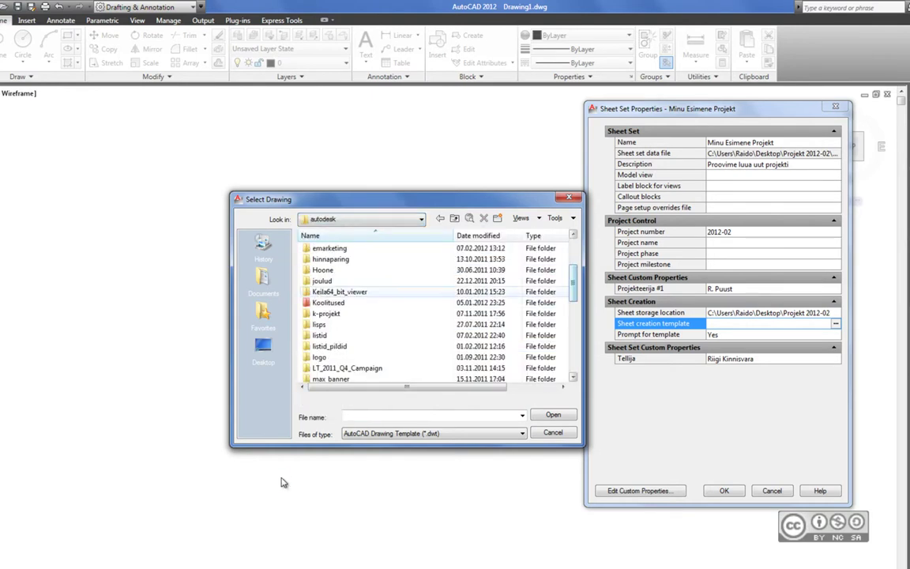
key(Return)
key(Return)
key(Down)
key(Down)
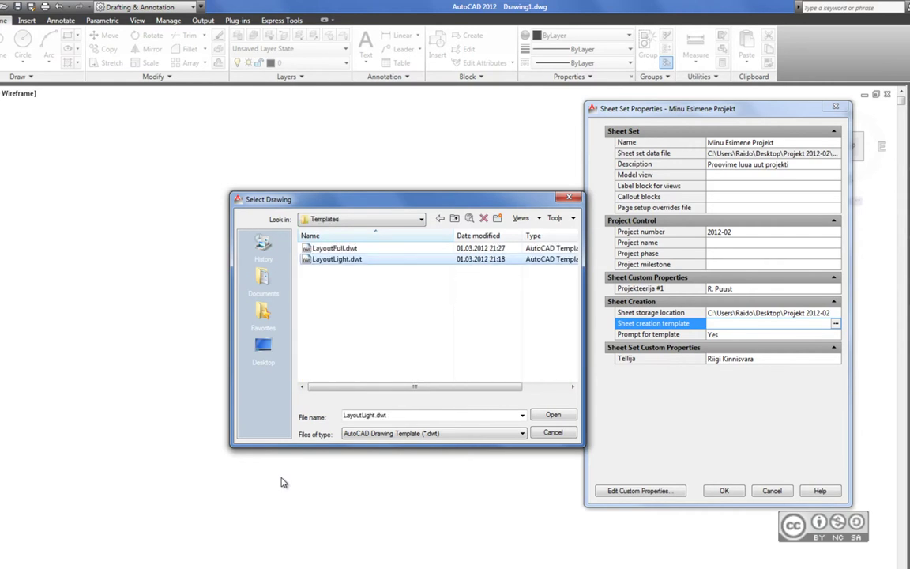
key(Return)
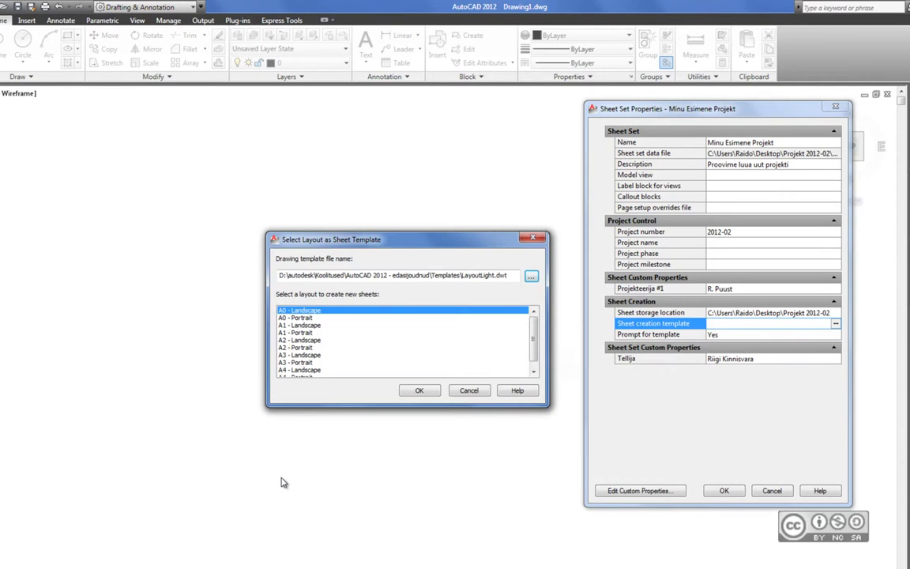
scroll(282, 481, down, 1)
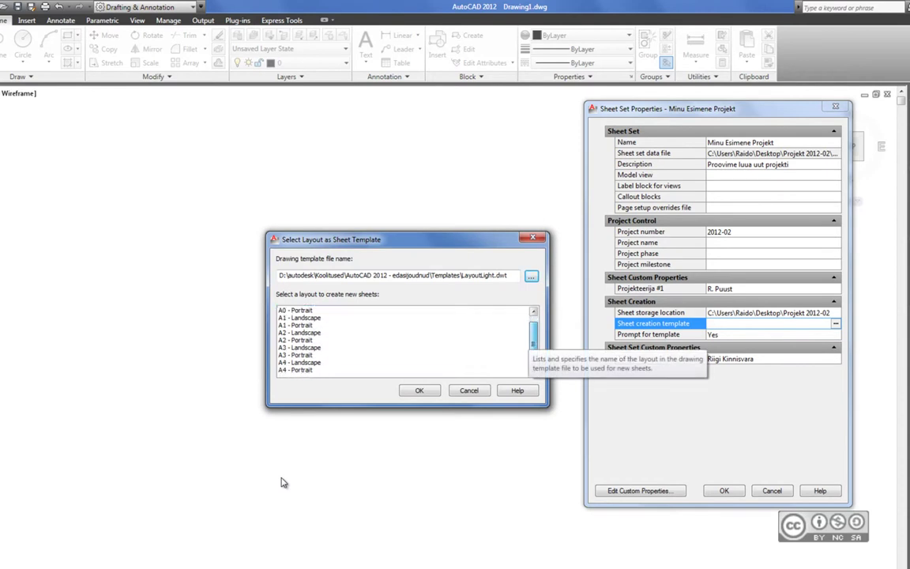
scroll(282, 482, up, 1)
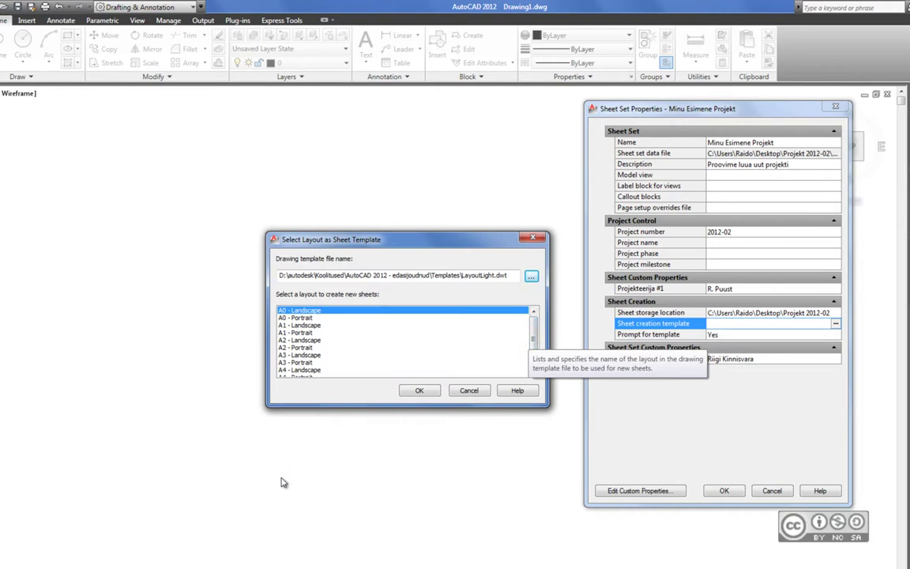
scroll(283, 482, down, 1)
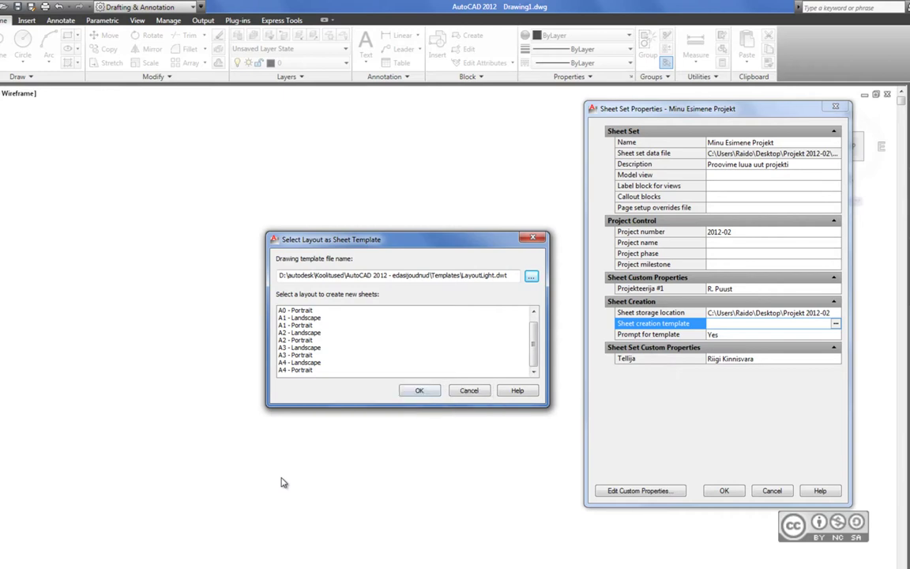
key(Return)
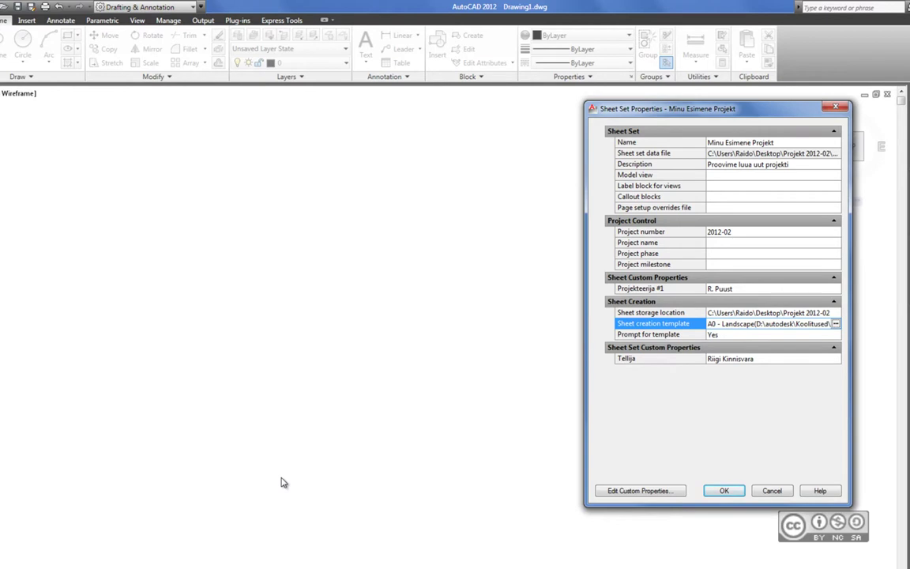
key(Down)
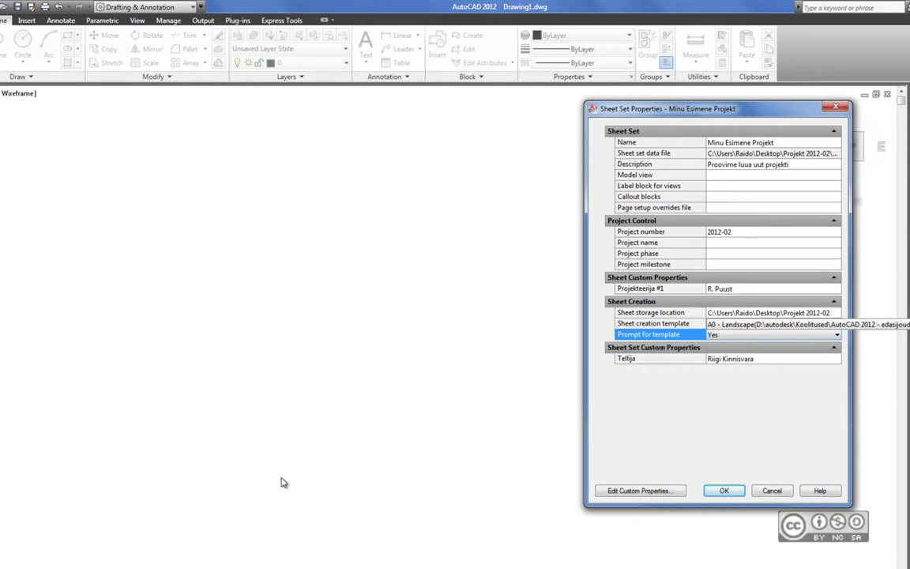
- Set the sheet set's Prompt for template to No and confirm Sheet Set Properties
key(alt+Down)
key(Return)
key(Return)
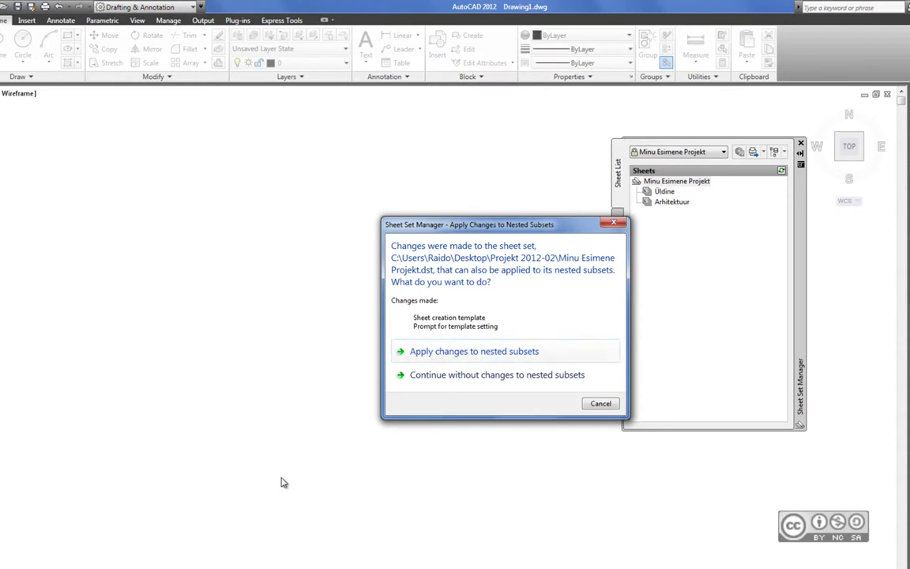
- Answer the nested-subsets prompt, then give Üldine the A4 - Portrait sheet creation template
key(Return)
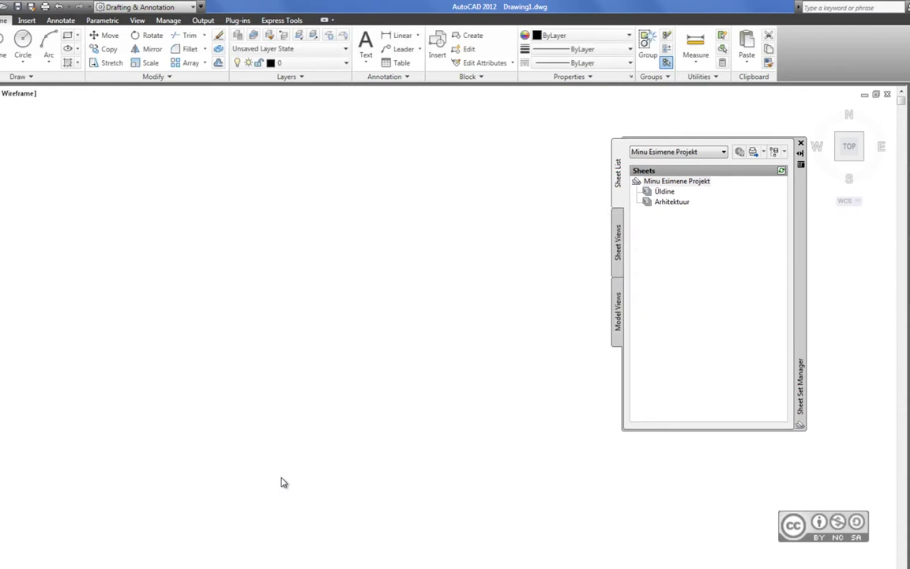
key(shift+F10)
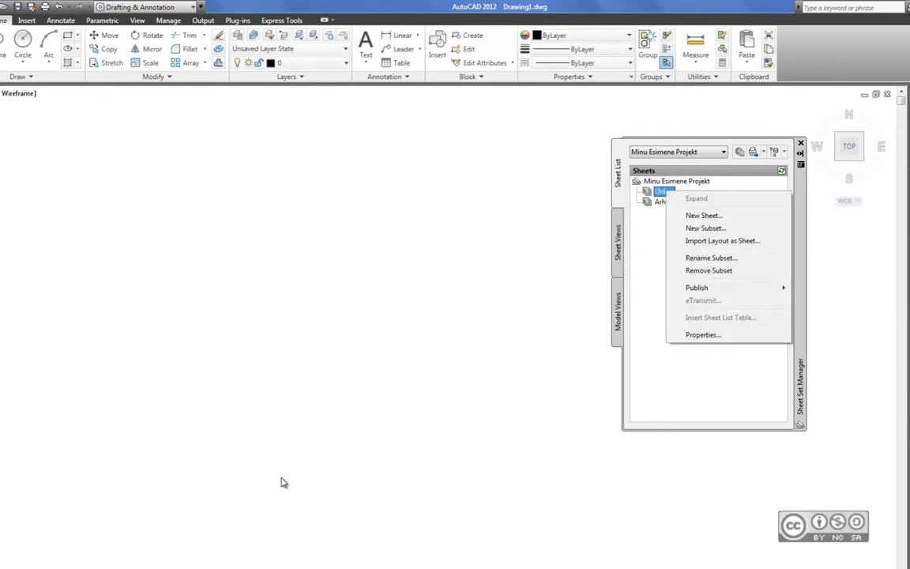
key(Up)
key(Return)
key(Down)
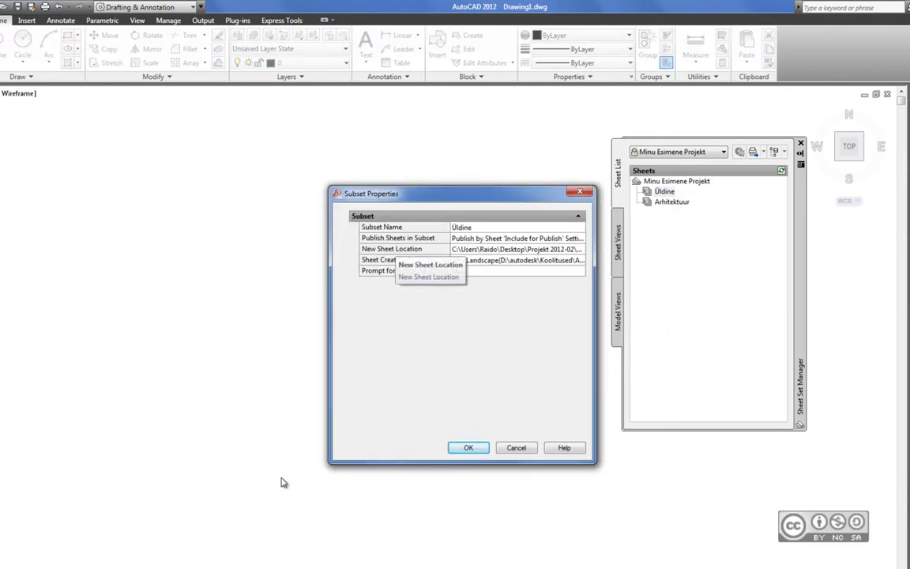
key(Down)
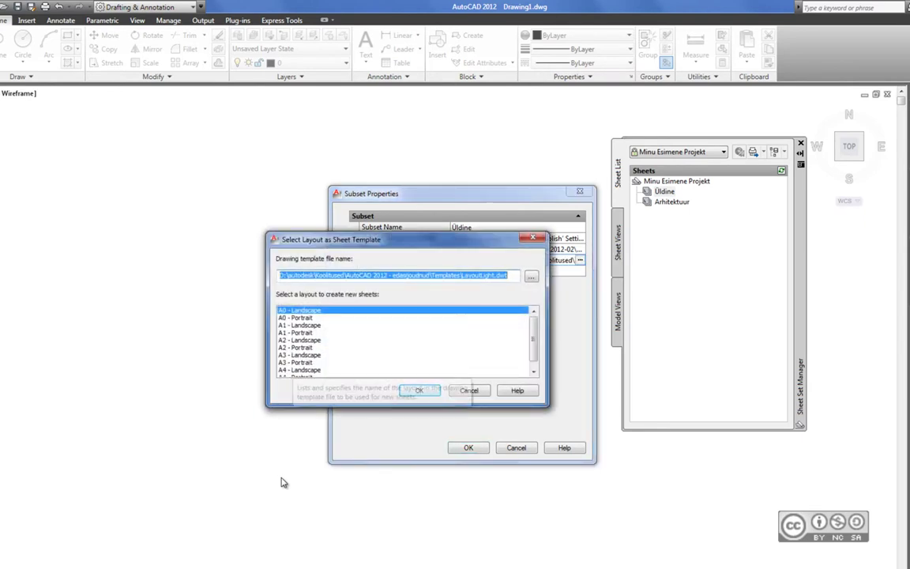
scroll(402, 339, down, 1)
key(End)
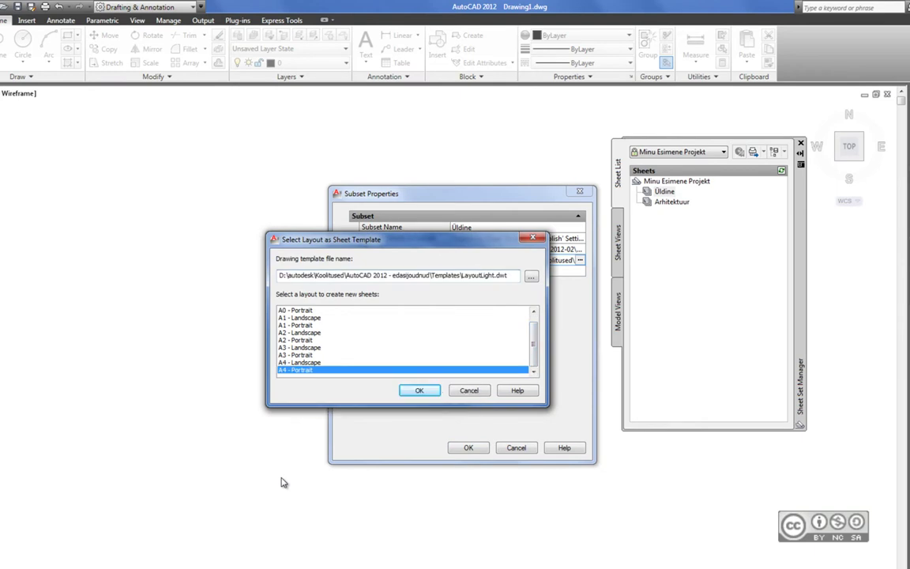
key(Return)
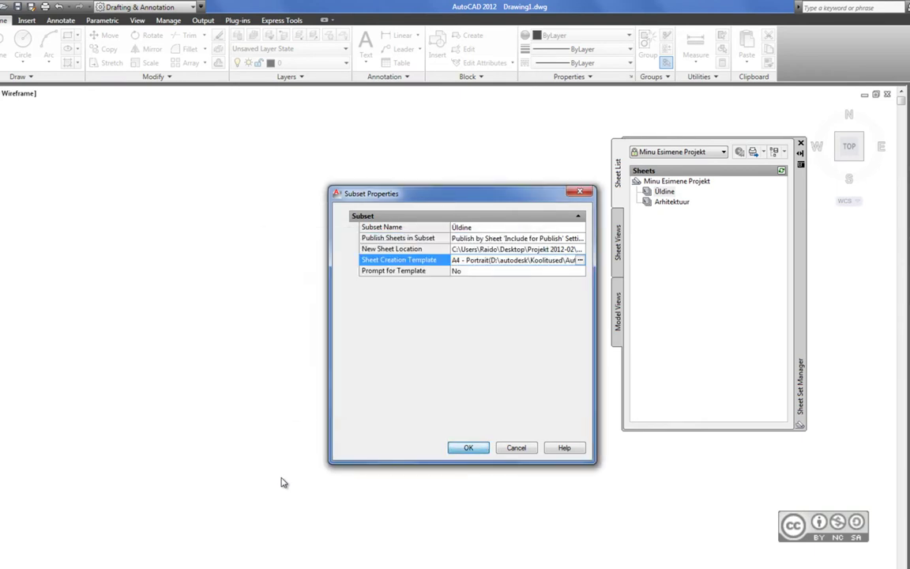
key(Return)
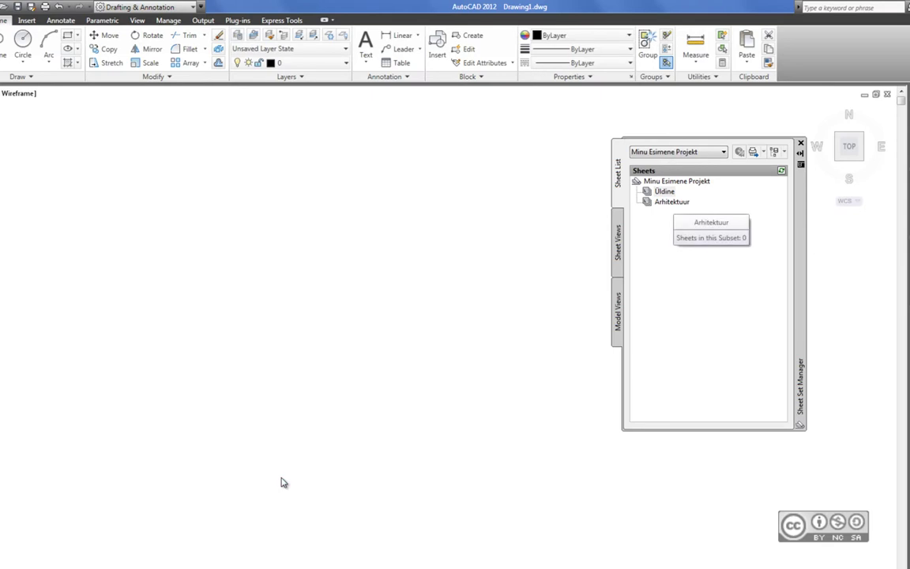
key(Menu)
- Switch the Arhitektuur subset's Prompt for Template setting to Yes
key(Up)
key(Return)
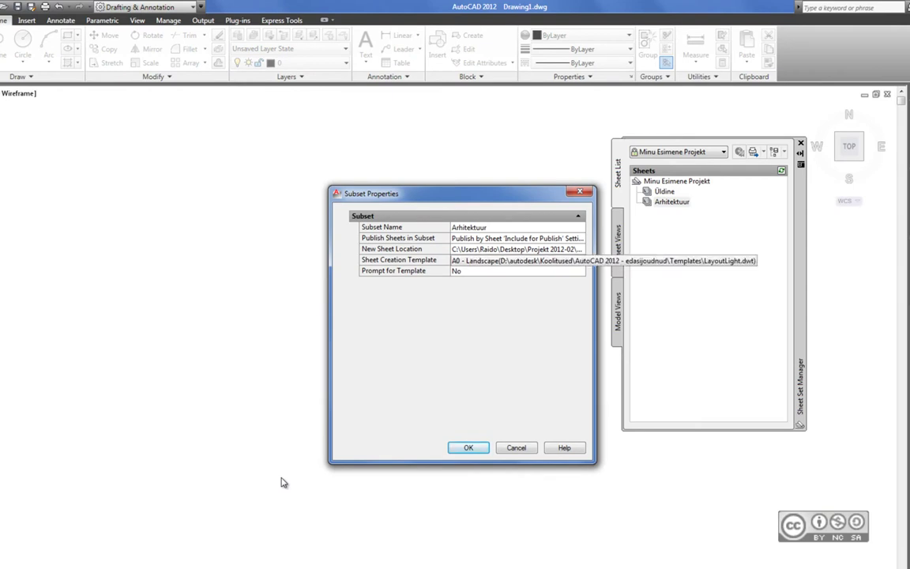
key(Down)
key(alt+Down)
key(Return)
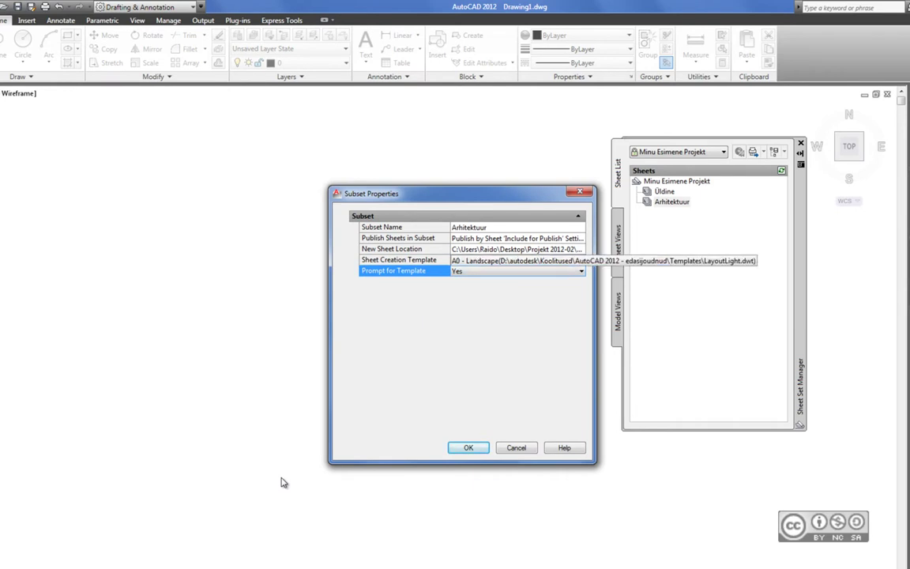
key(Return)
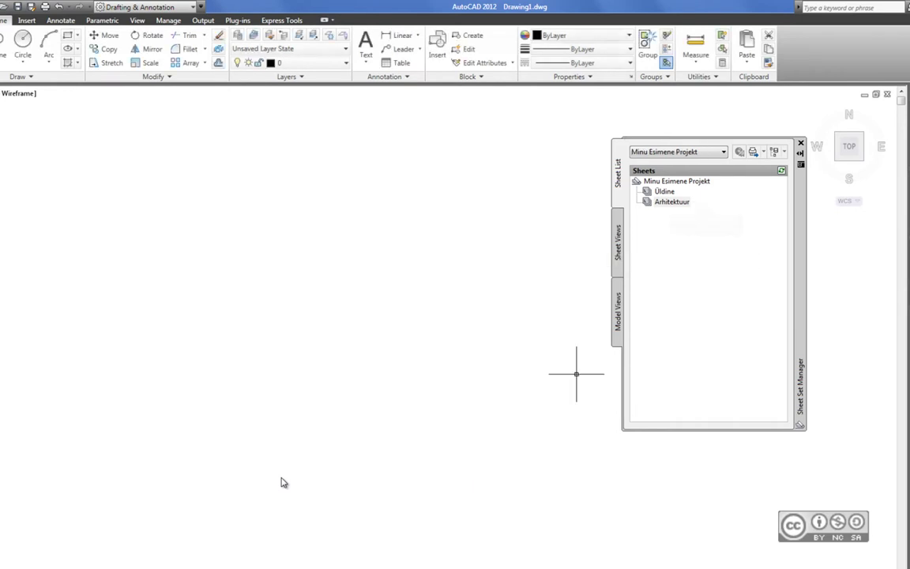
- Create a new sheet titled 'Sisukord' under the Üldine subset
key(shift+F10)
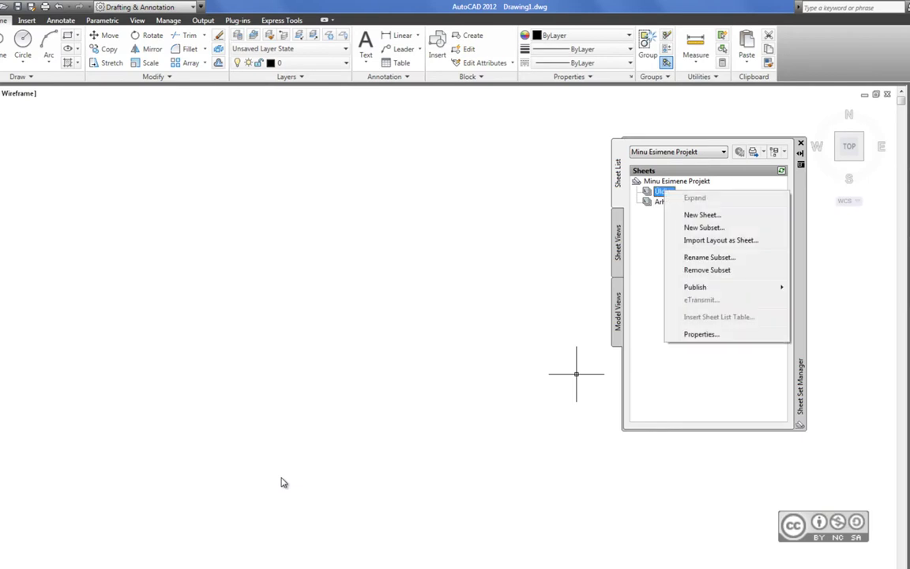
key(Down)
key(Return)
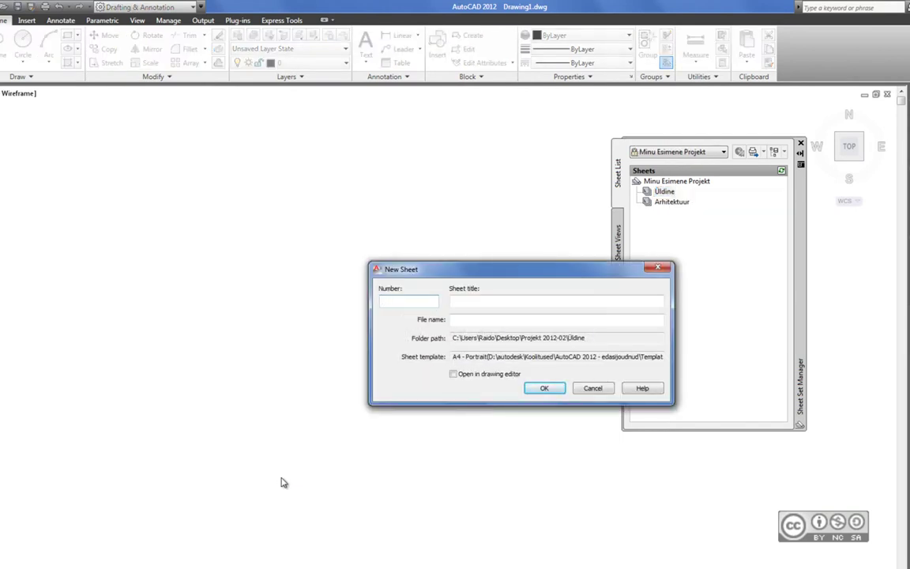
key(Tab)
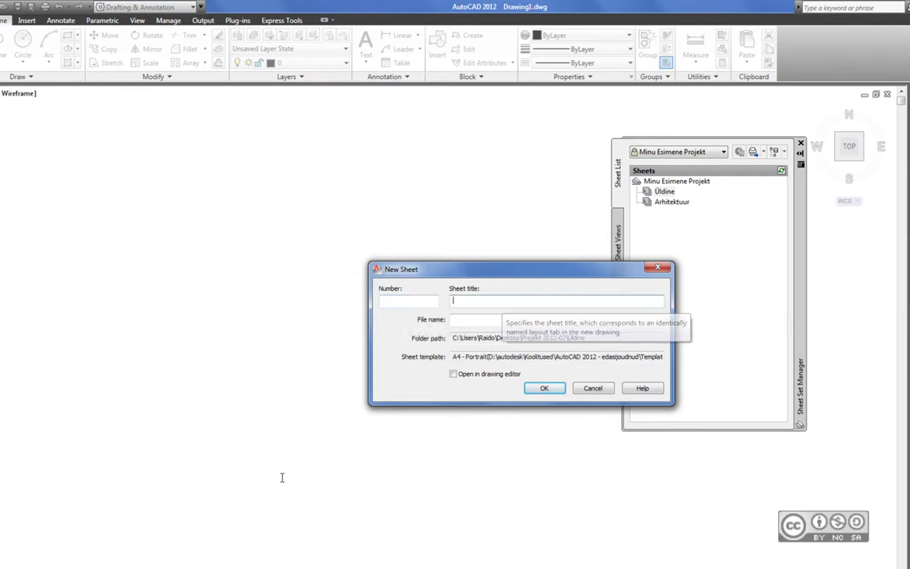
text(Sisukord)
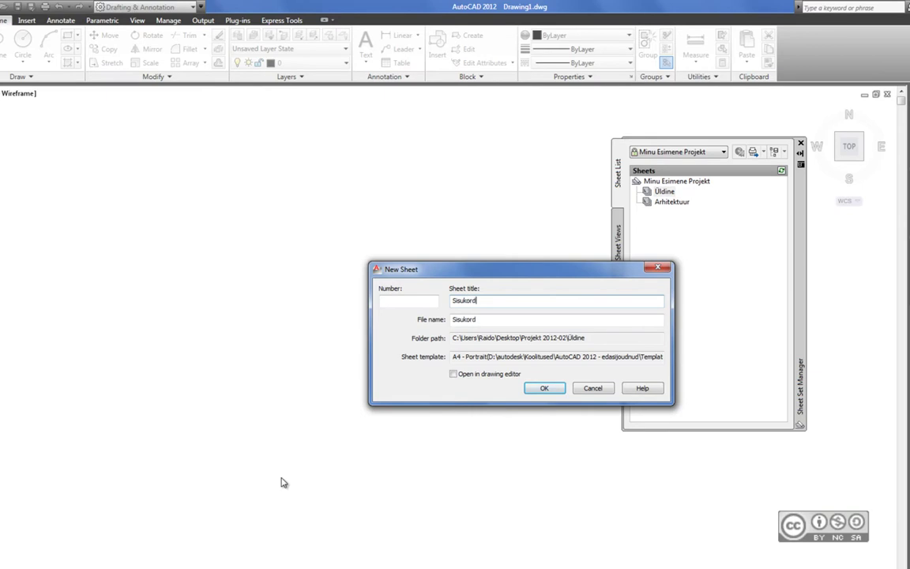
key(Return)
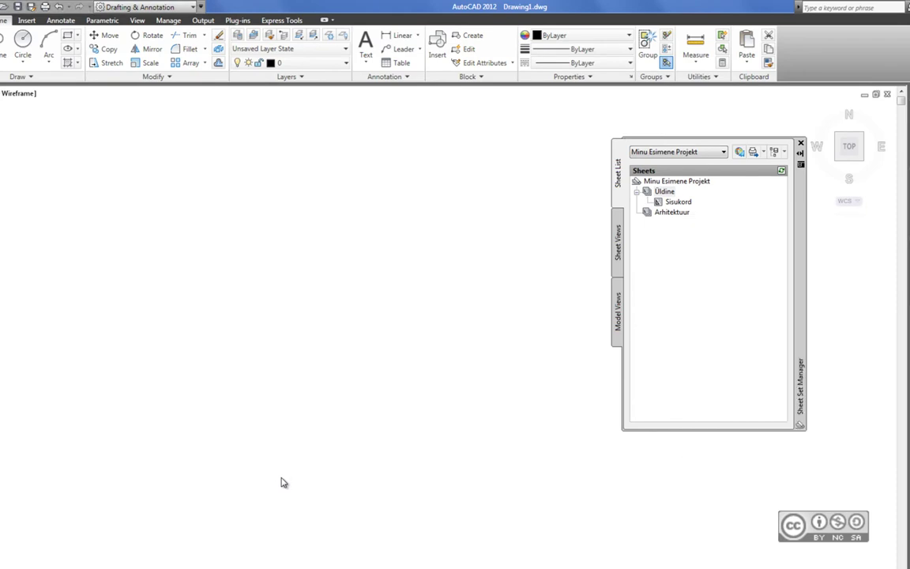
- Check that Sisukord.dwg exists in the Projekt 2012-02 Üldine folder, then return to AutoCAD
key(alt+Tab)
key(Down)
key(Return)
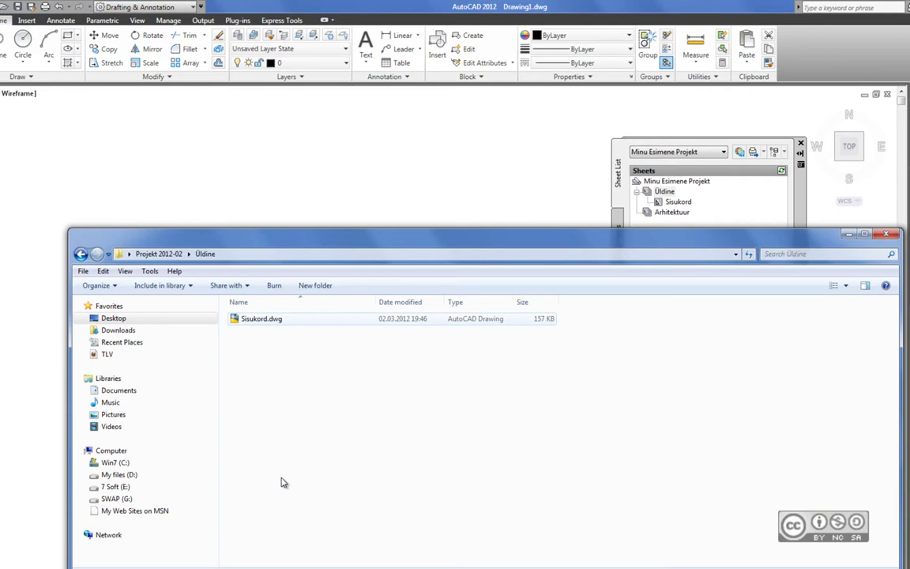
key(Down)
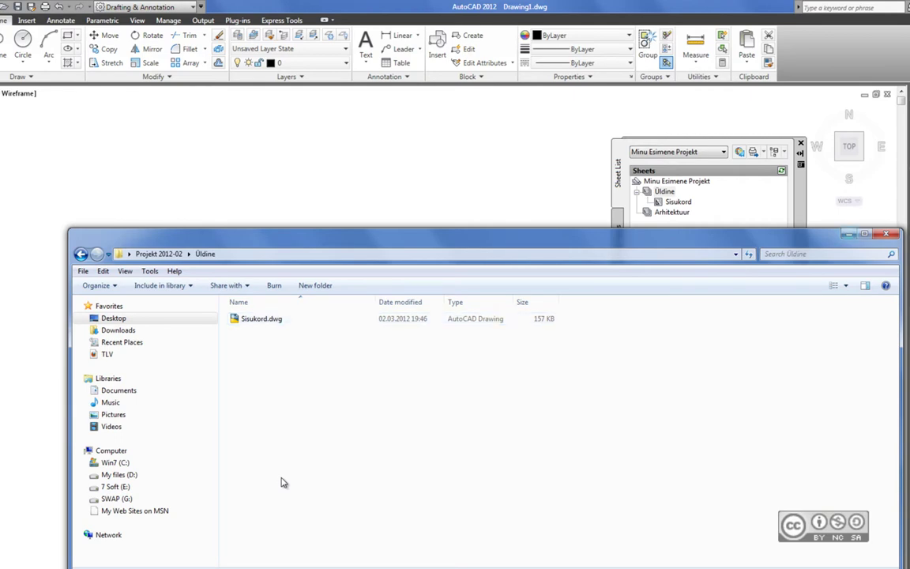
key(Return)
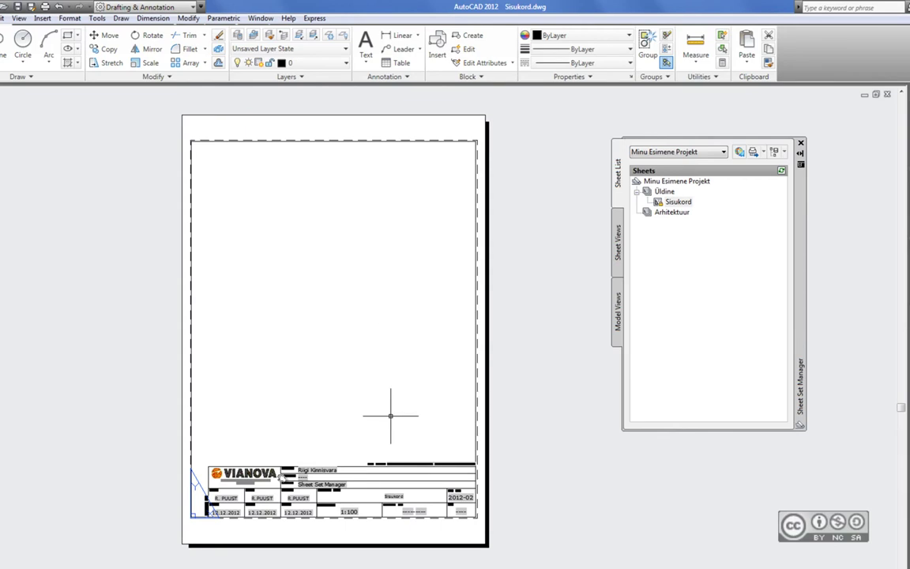
- Window-select and delete the file-path text in the Sisukord sheet's title block
scroll(316, 470, up, 1)
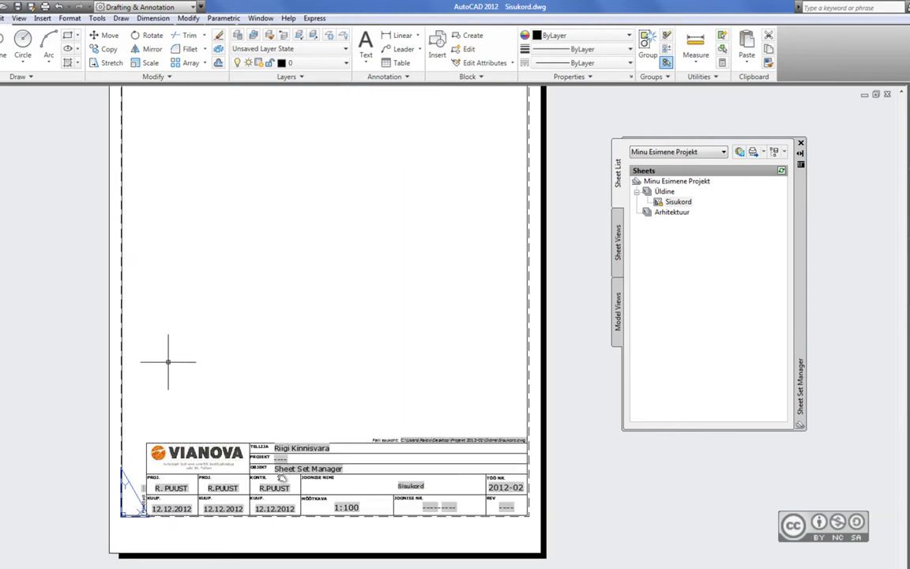
scroll(298, 345, down, 1)
scroll(356, 292, down, 2)
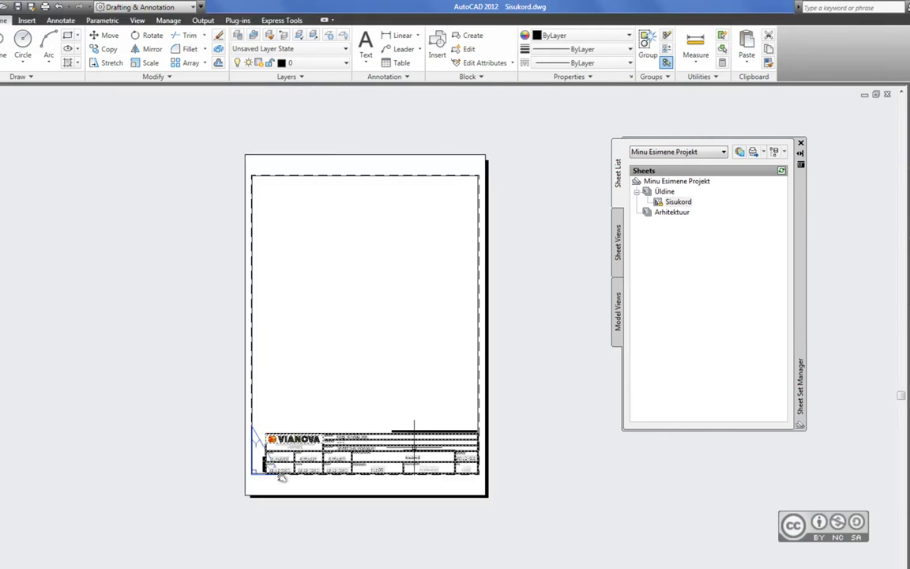
scroll(371, 399, up, 1)
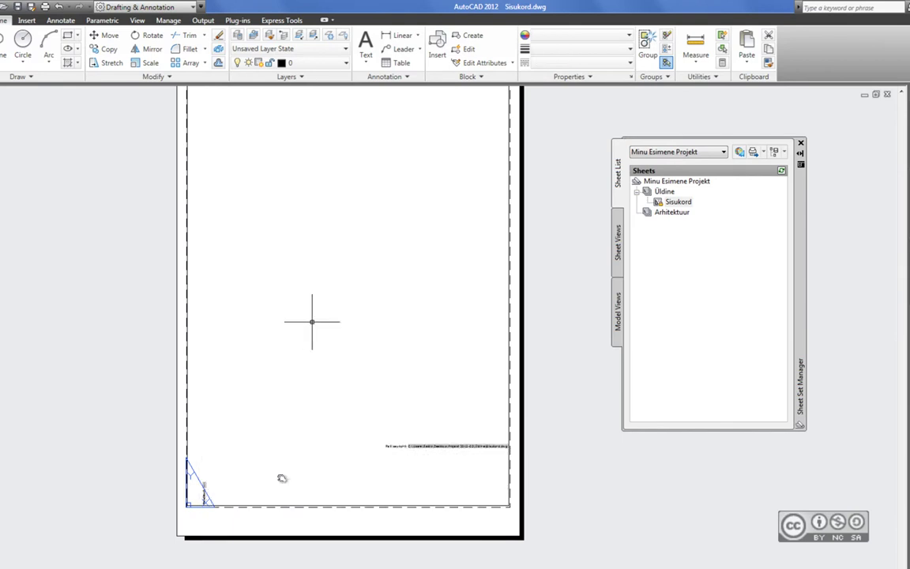
click(365, 419)
click(502, 455)
key(Delete)
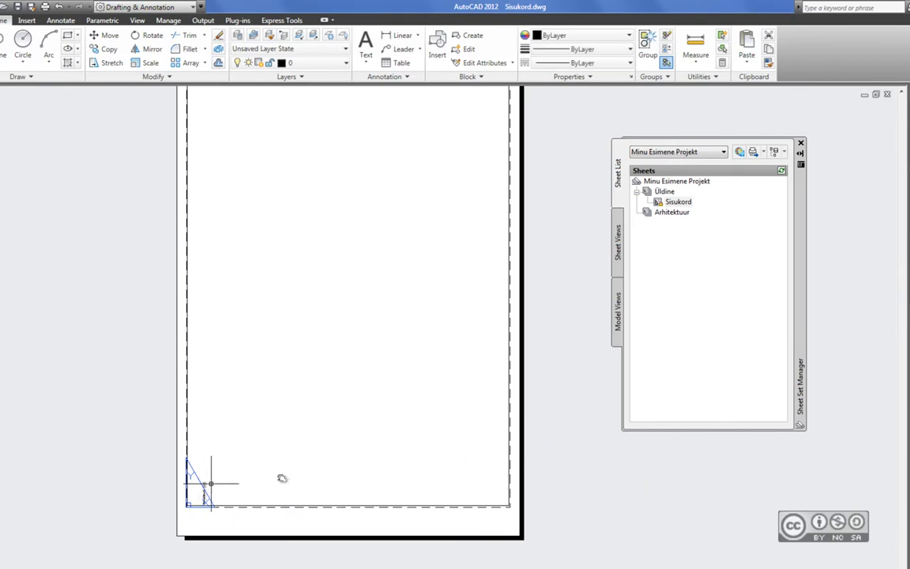
middle_drag(344, 195, 336, 250)
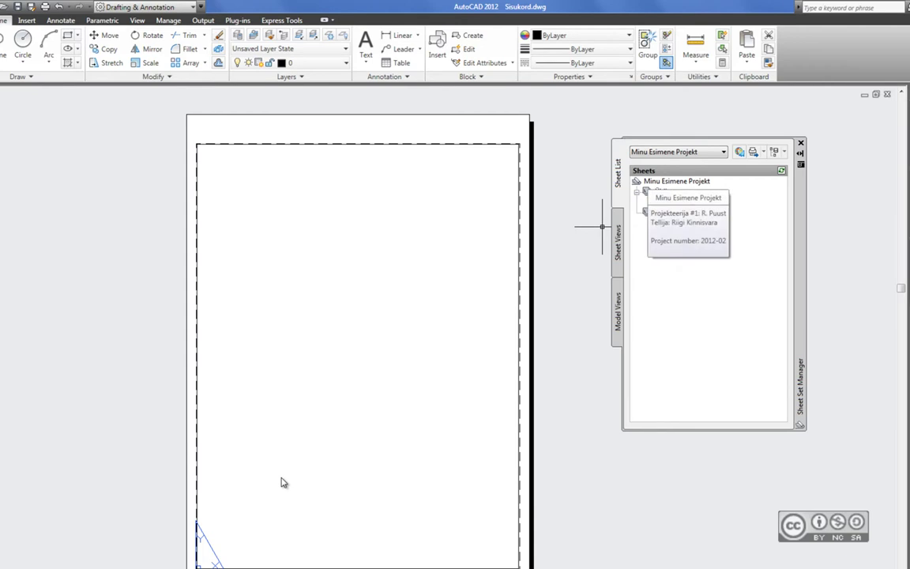
- Insert a sheet list table with subsets and sheets at the Sisukord sheet's top-left corner
right_click(677, 181)
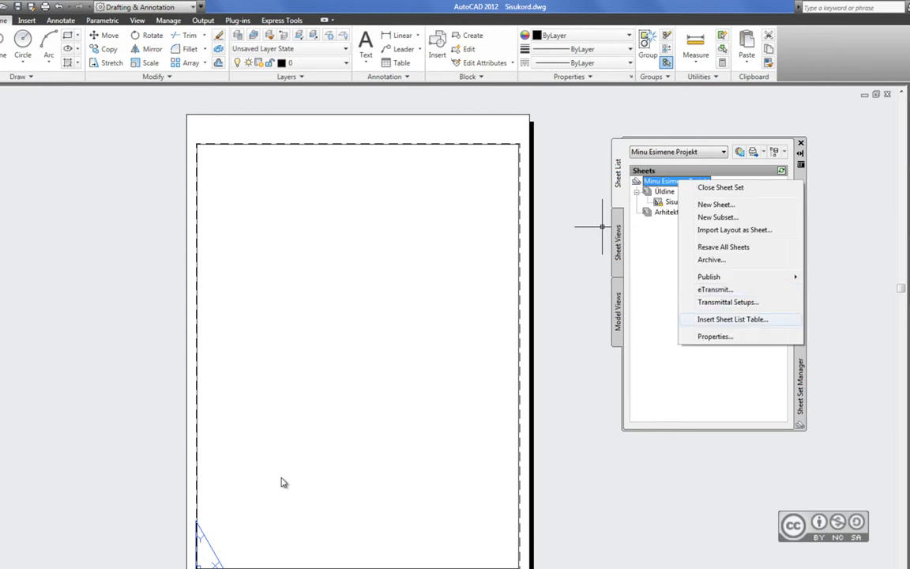
key(Return)
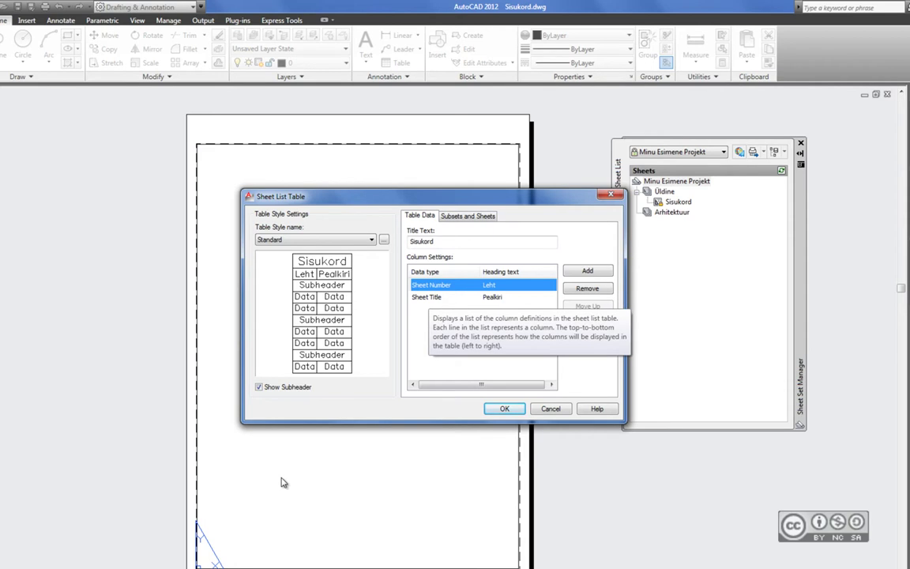
click(467, 216)
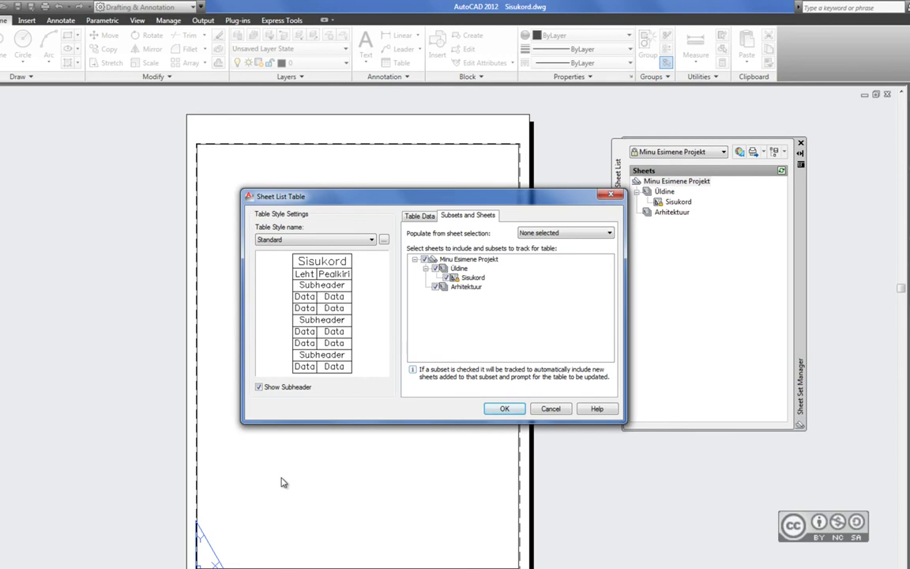
click(504, 409)
click(213, 164)
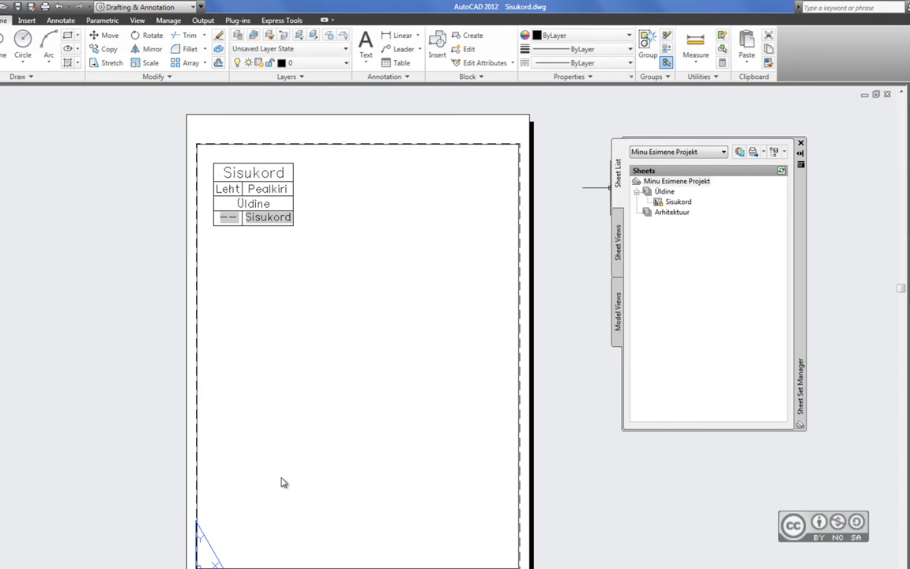
right_click(671, 212)
- Add an A2 - Landscape sheet 'Esimese korruse plaan' to Arhitektuur, then return to Sisukord.dwg
key(Down)
key(Return)
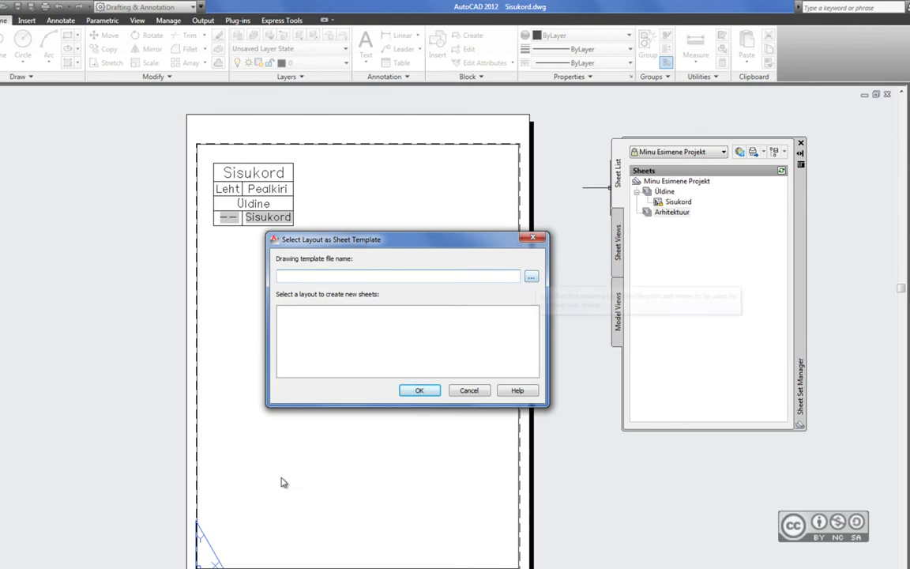
key(Up)
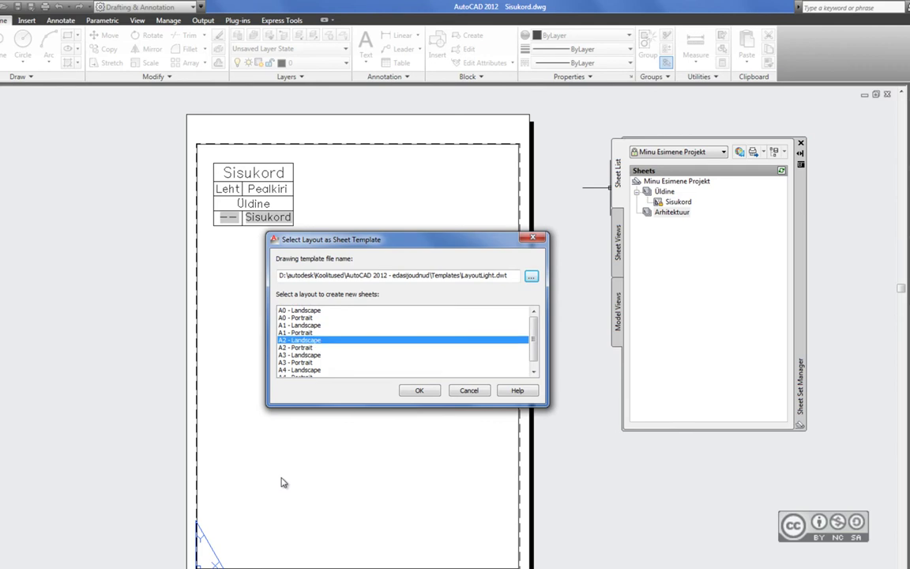
key(Return)
text(Esimese korruse plaan)
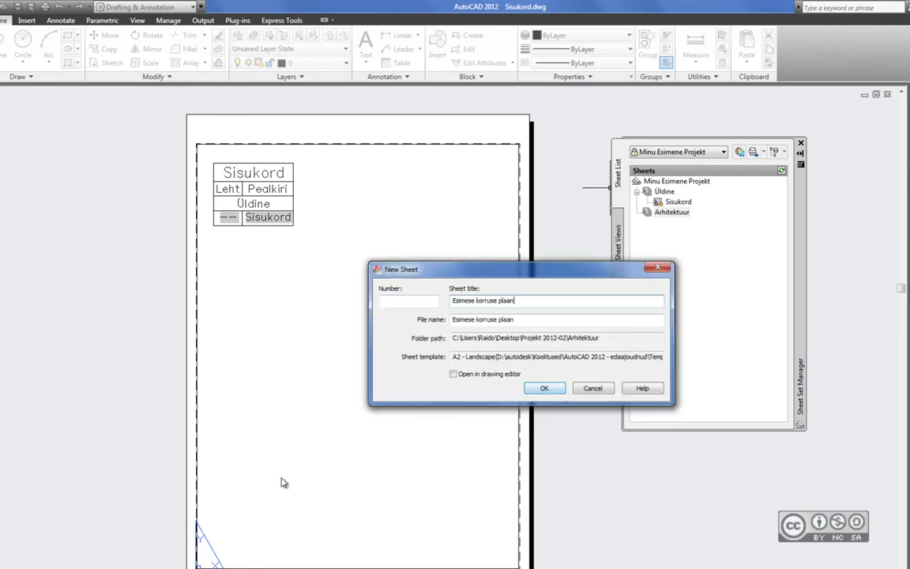
key(Return)
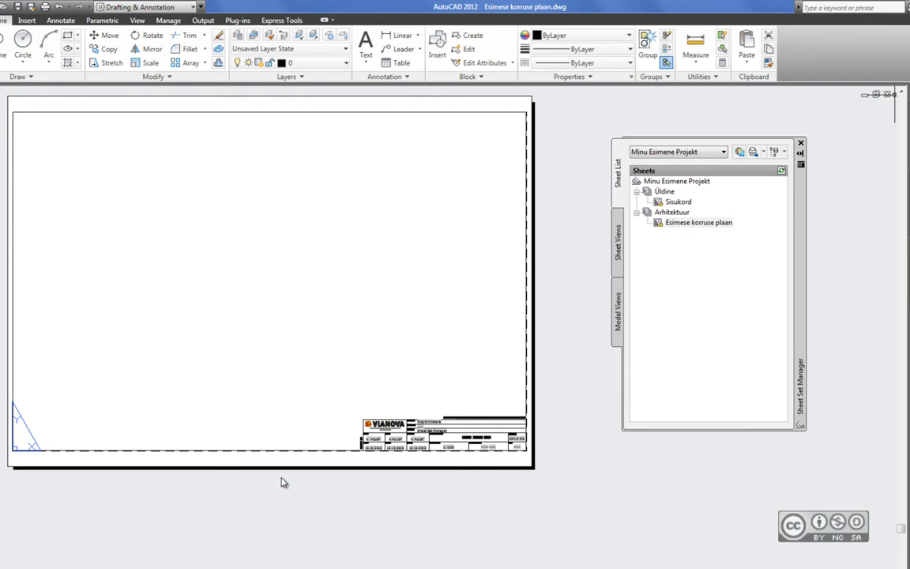
key(ctrl+Tab)
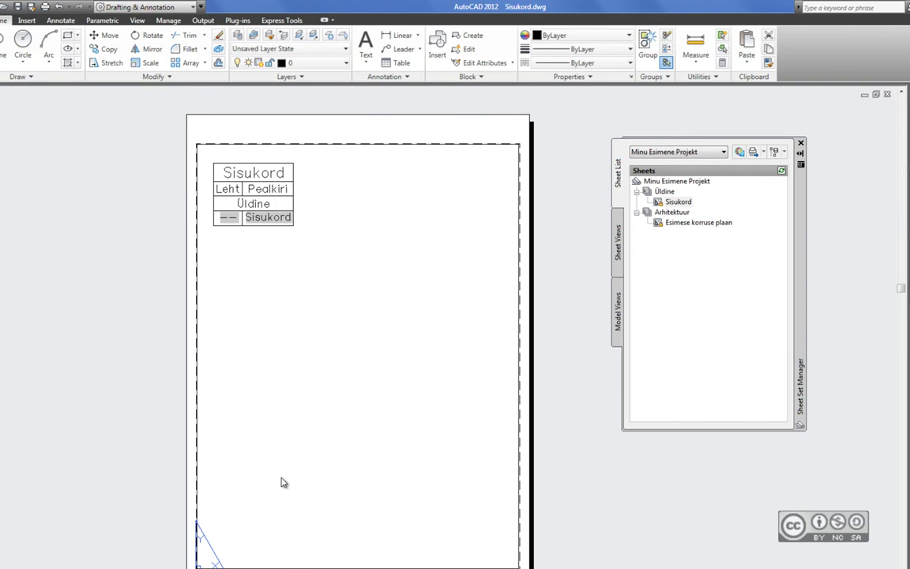
- Update the sheet list table's data links so it lists the new Arhitektuur sheet
click(268, 188)
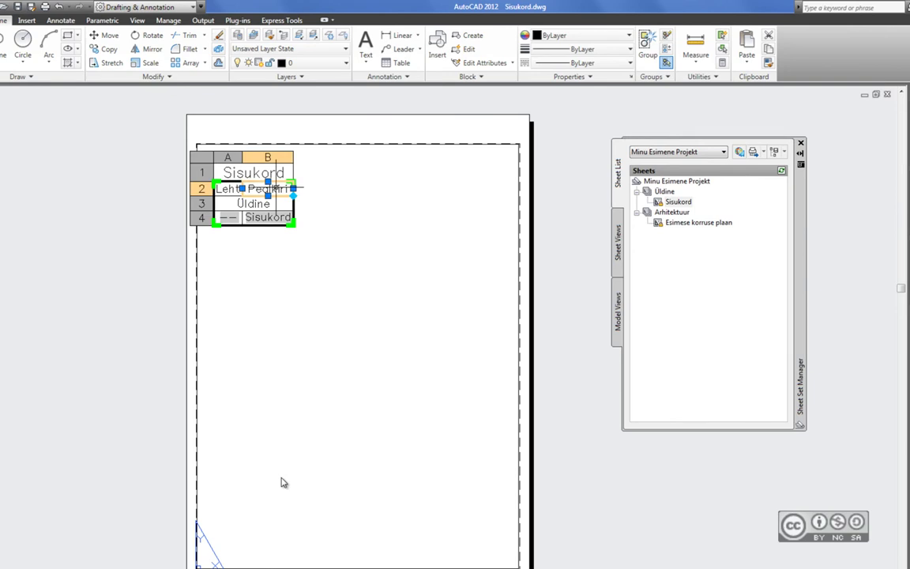
right_click(283, 483)
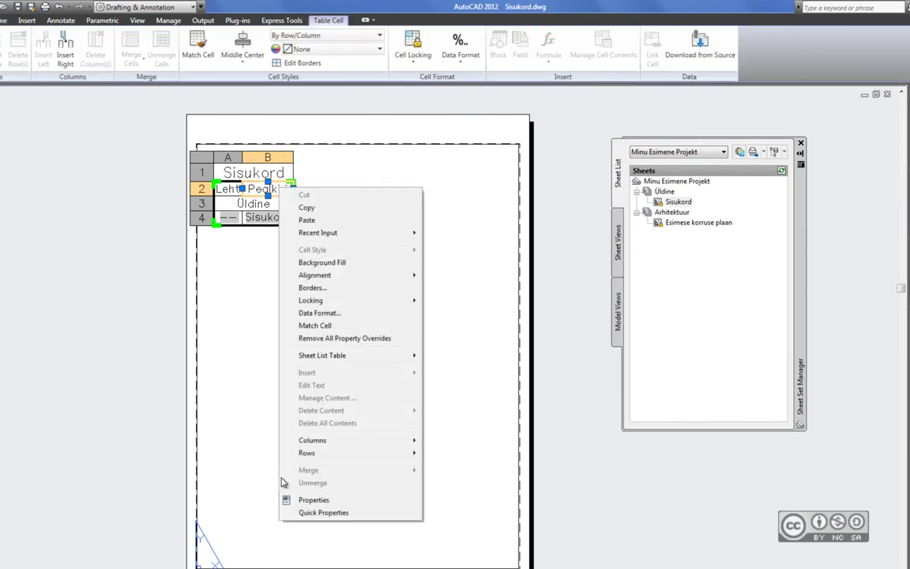
key(Return)
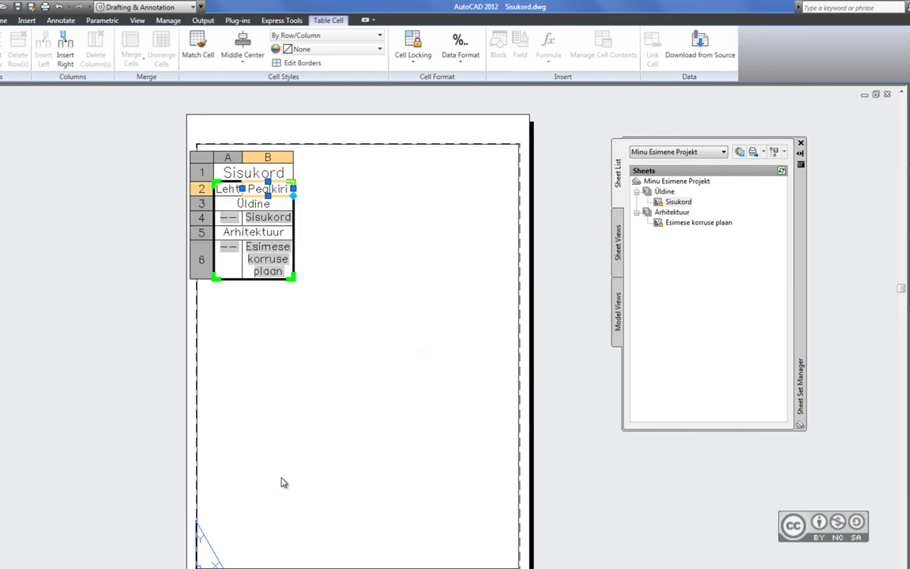
key(Escape)
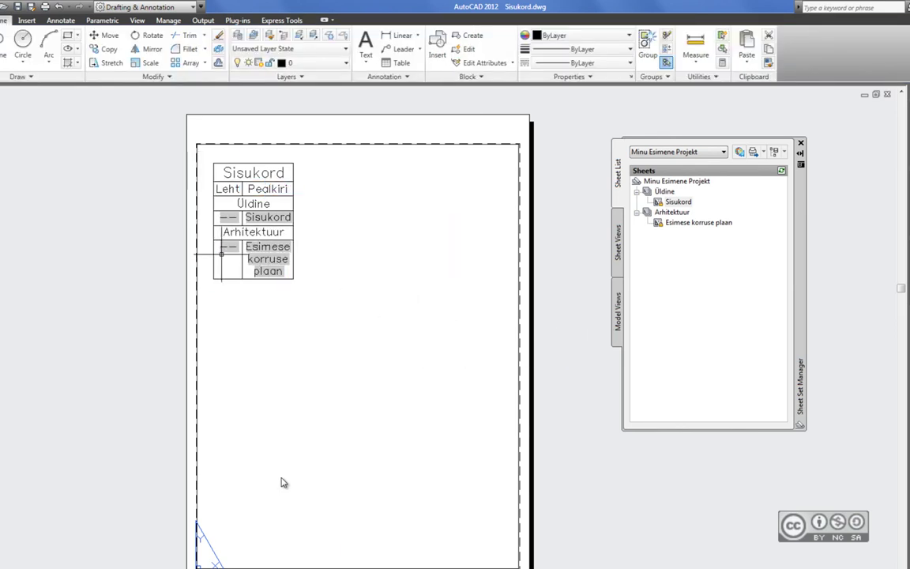
- Stretch the sheet list table's column grip to make the table wider
click(293, 232)
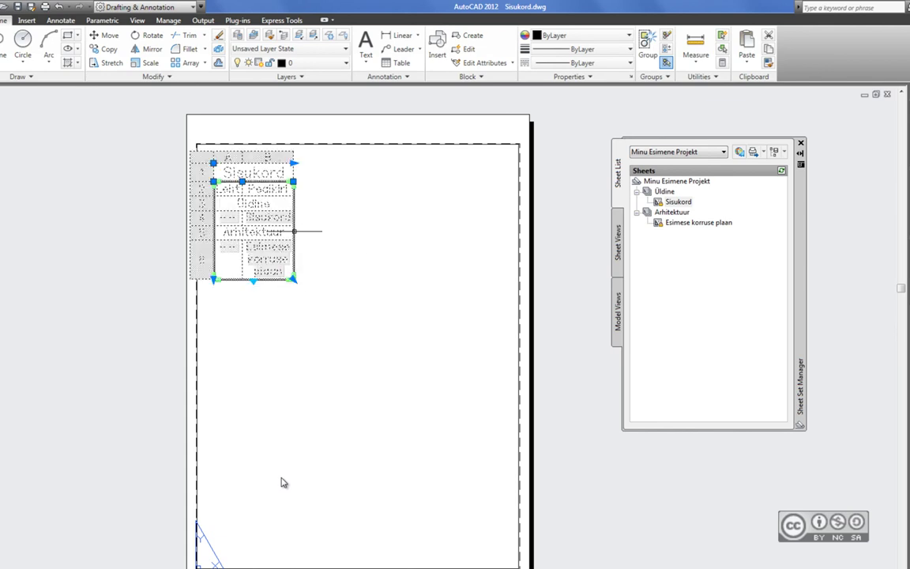
click(293, 232)
click(293, 231)
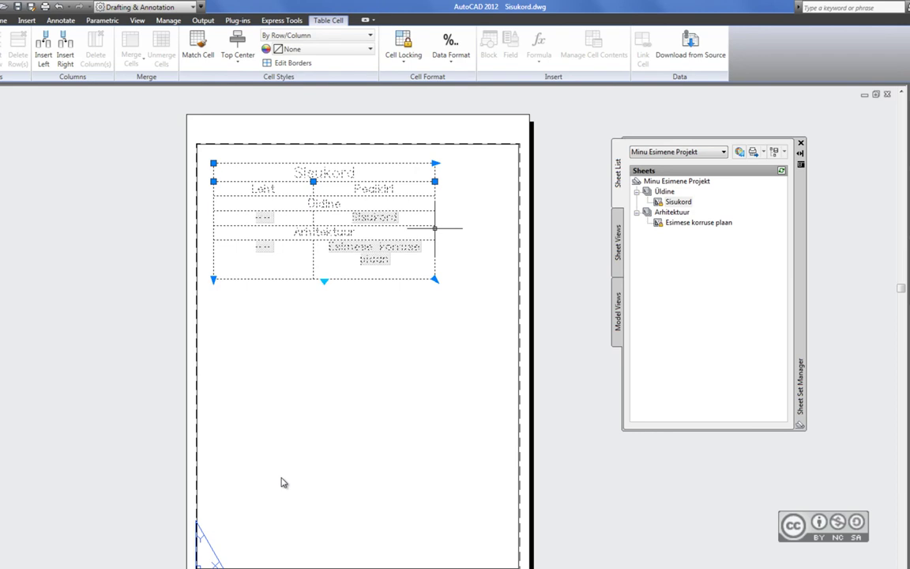
click(435, 228)
key(Escape)
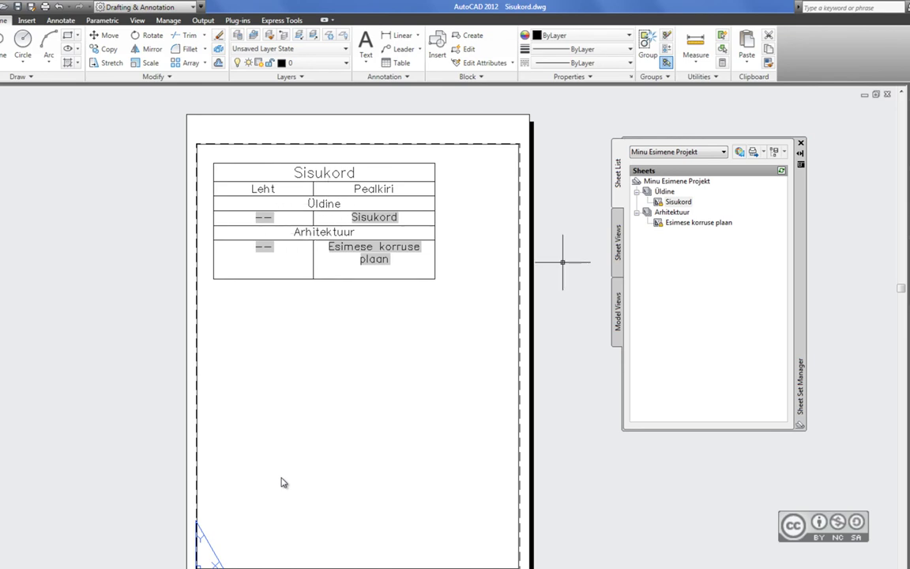
- Set the Sisukord sheet's number to 00 in its properties
right_click(680, 203)
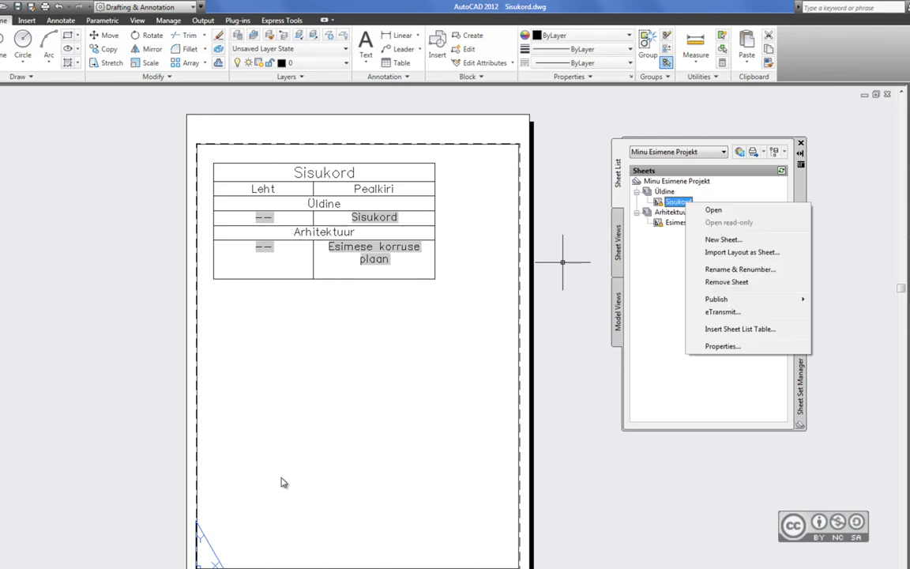
key(Up)
key(Return)
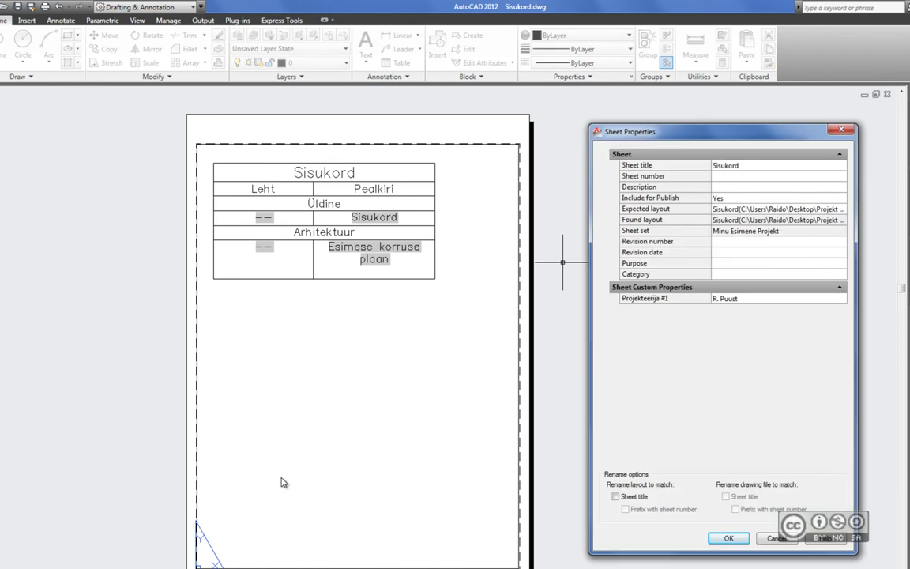
key(Tab)
text(00)
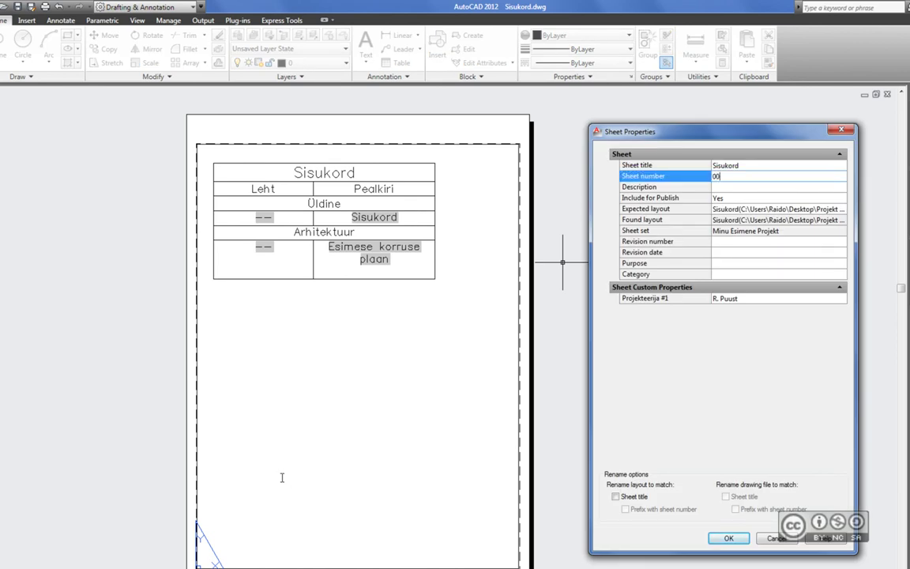
key(Return)
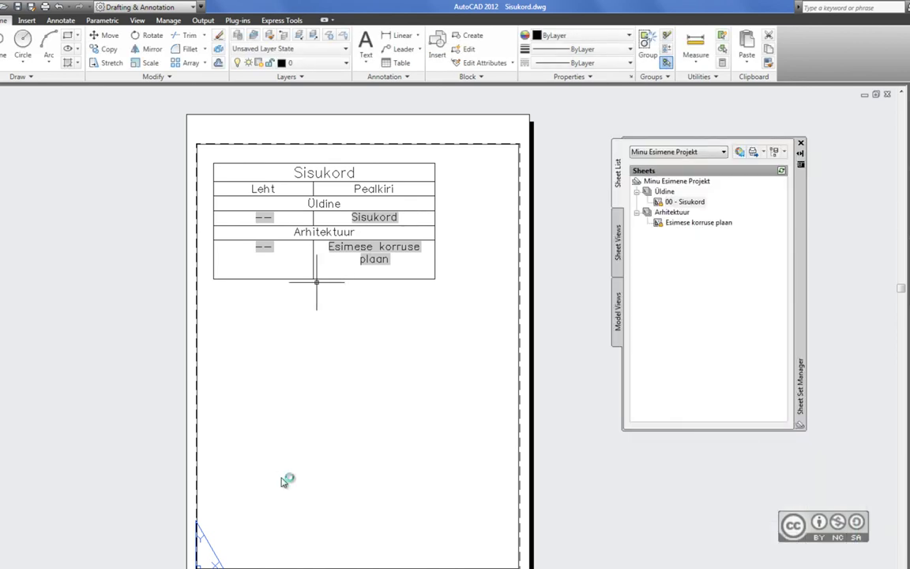
- Refresh the sheet list table so the Sisukord row shows 00
click(323, 259)
right_click(323, 259)
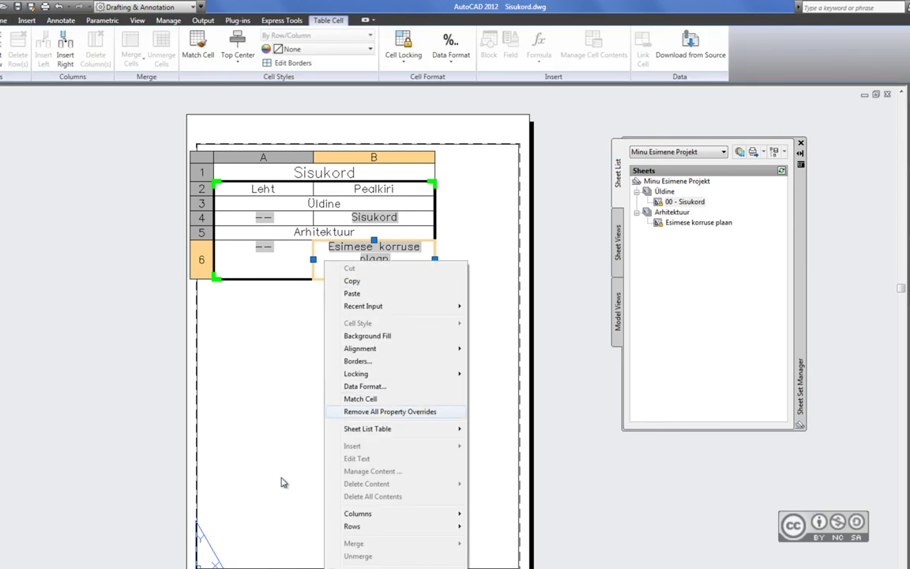
click(519, 428)
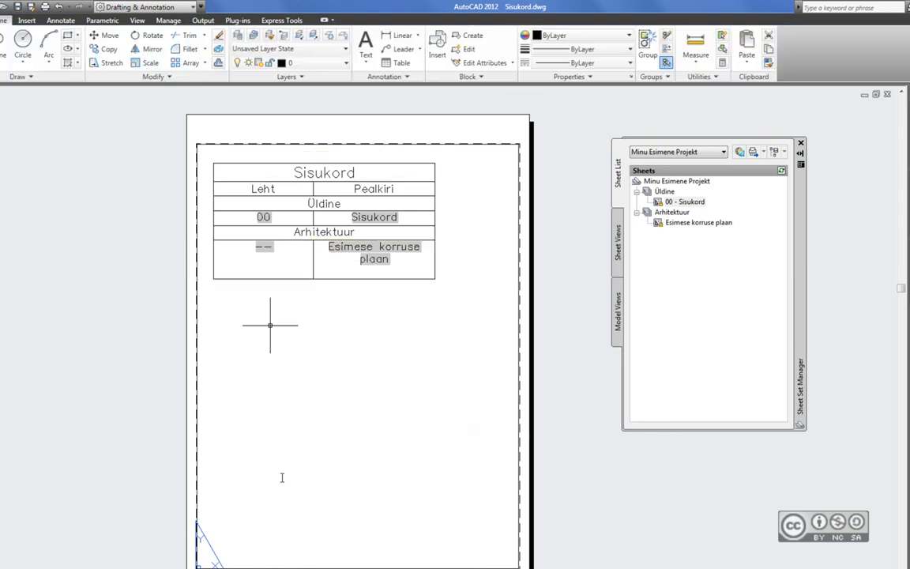